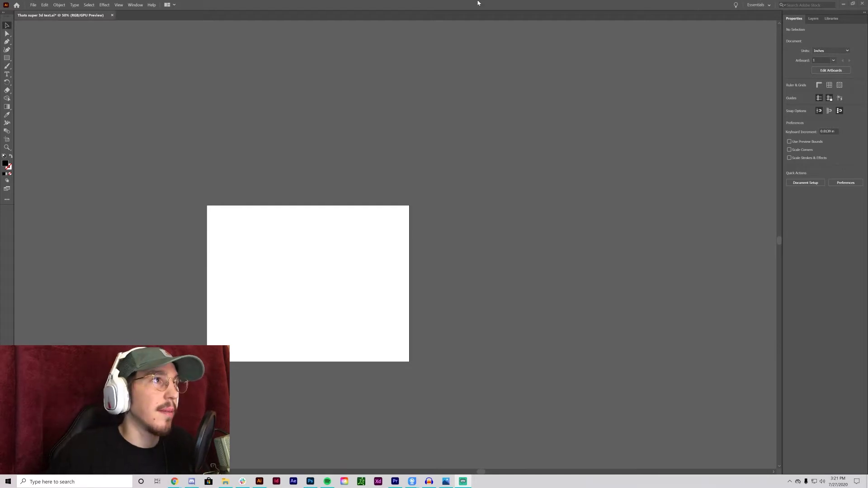
# Step: Close the old Illustrator document without saving its changes
pyautogui.click(7, 34)
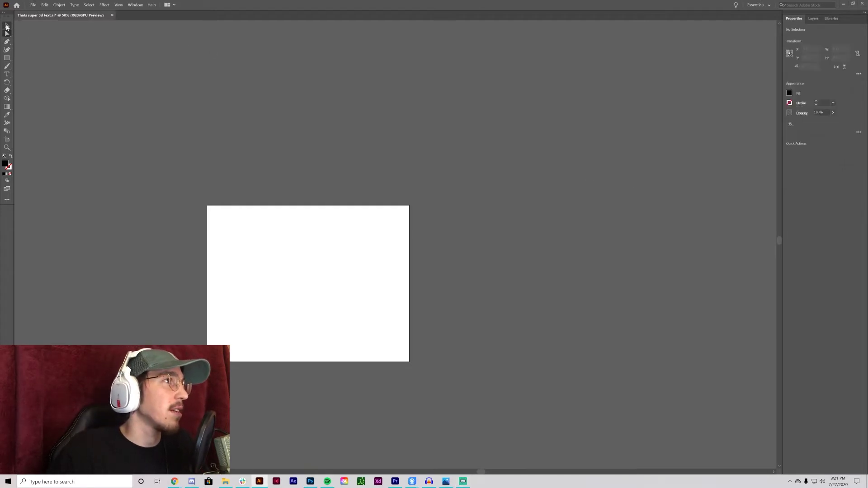
pyautogui.click(8, 74)
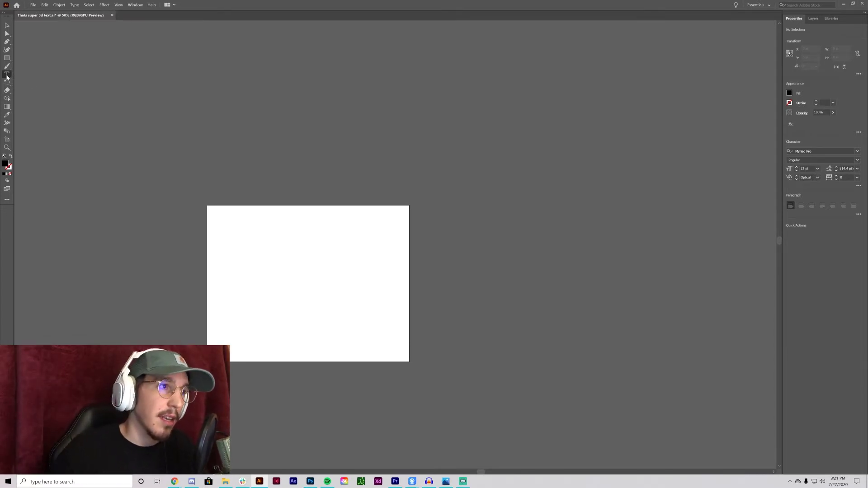
pyautogui.click(6, 25)
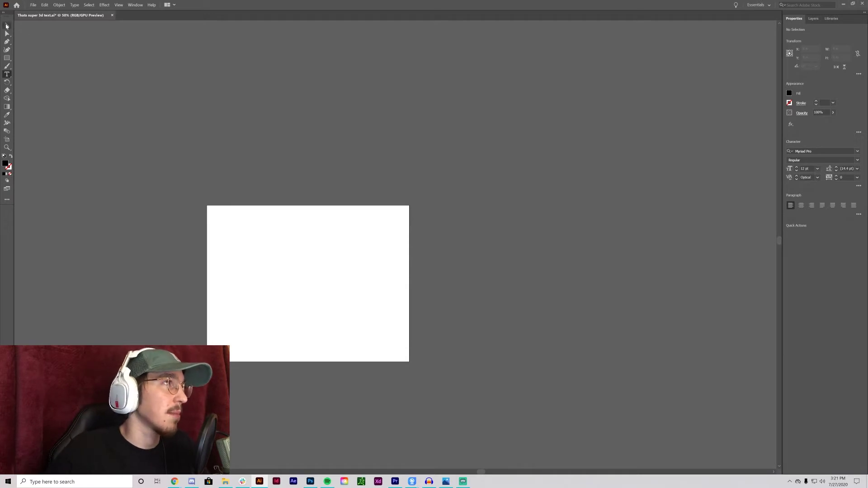
pyautogui.hotkey('ctrl', '=')
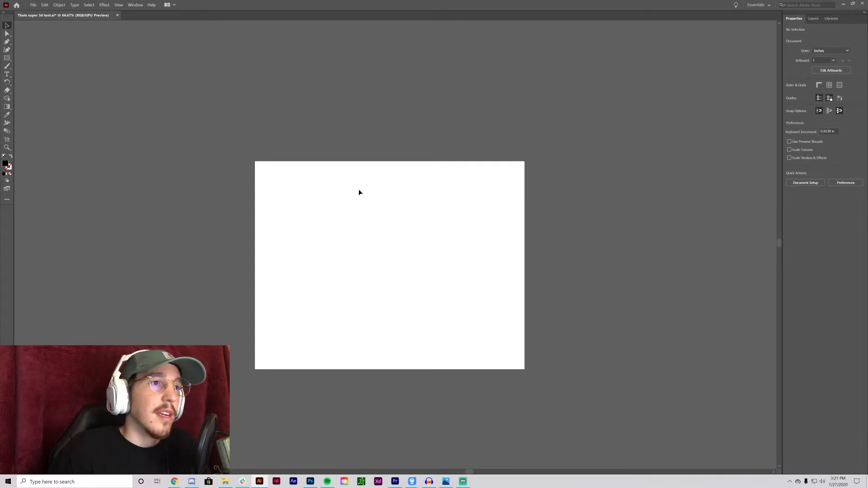
pyautogui.click(34, 7)
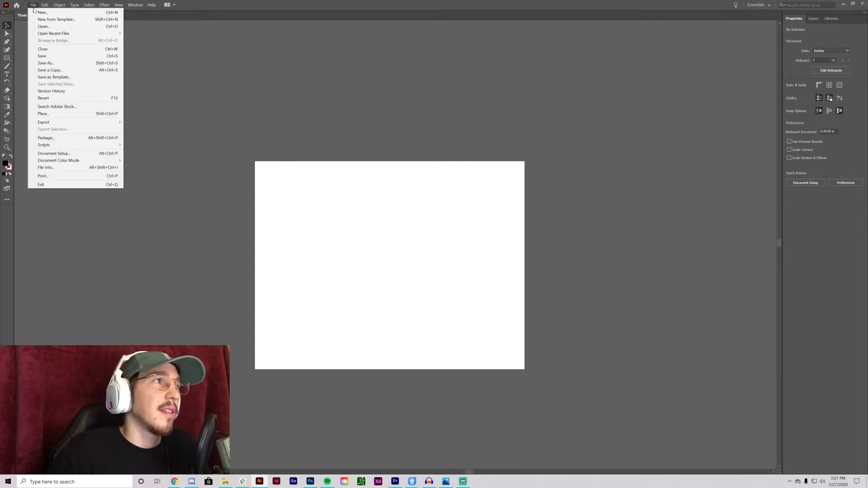
pyautogui.click(34, 6)
pyautogui.click(117, 15)
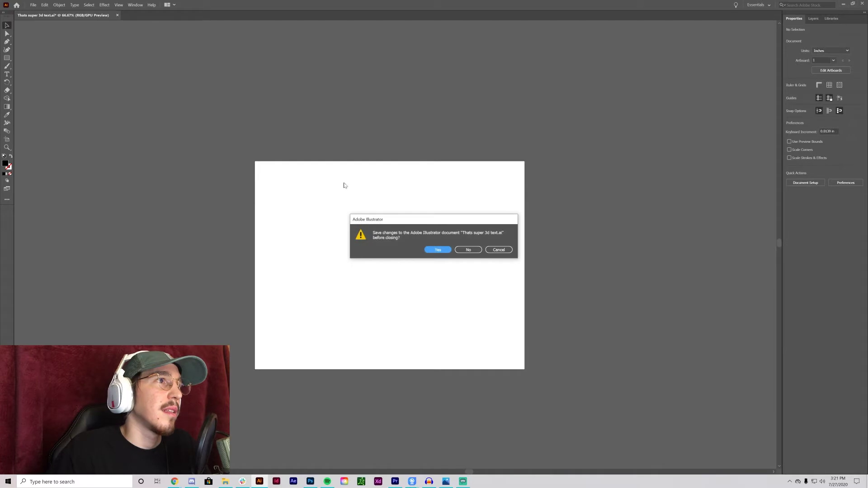
pyautogui.click(468, 250)
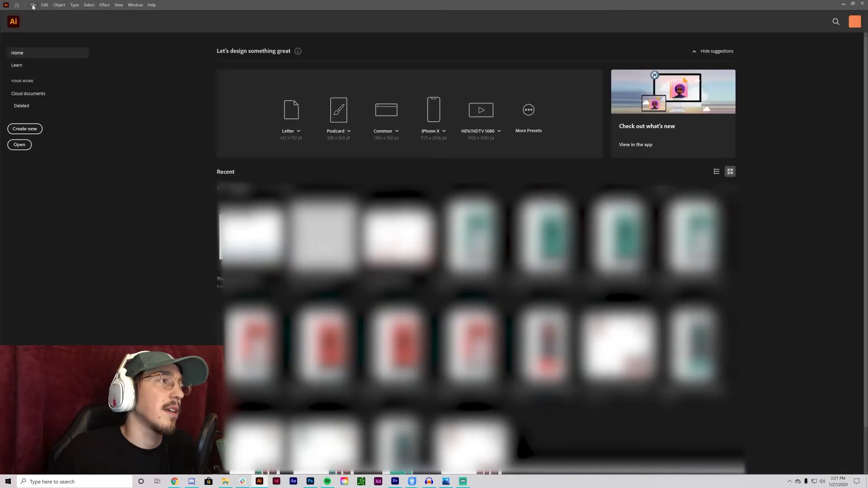
# Step: Create a new 11 × 8.5 in RGB Color document named 'Thats super v2'
pyautogui.click(34, 5)
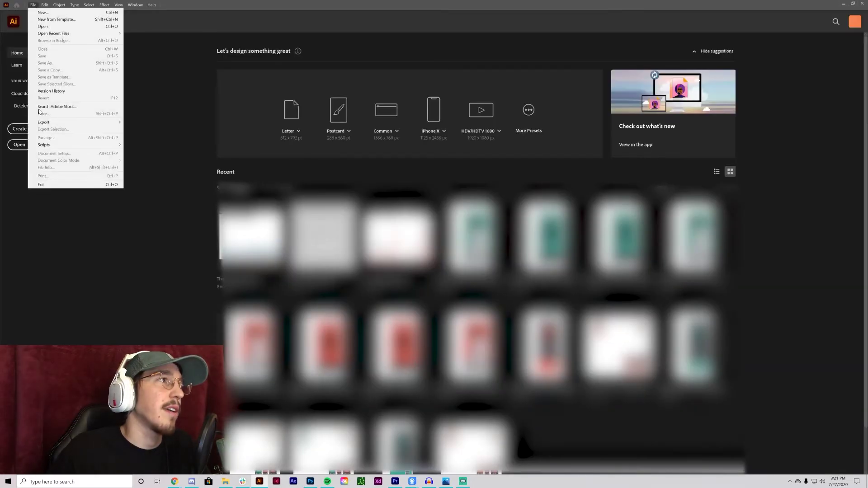
pyautogui.click(34, 5)
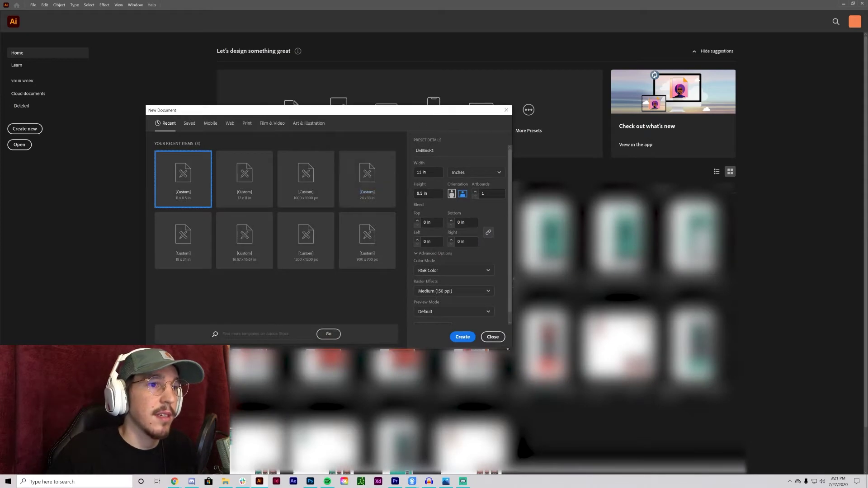
pyautogui.moveTo(511, 348); pyautogui.dragTo(672, 436)
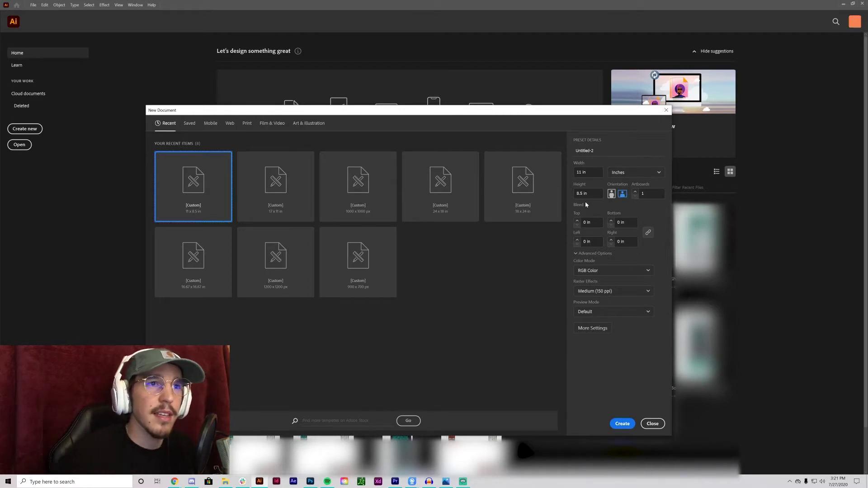
pyautogui.click(613, 151)
pyautogui.moveTo(612, 151); pyautogui.dragTo(515, 142)
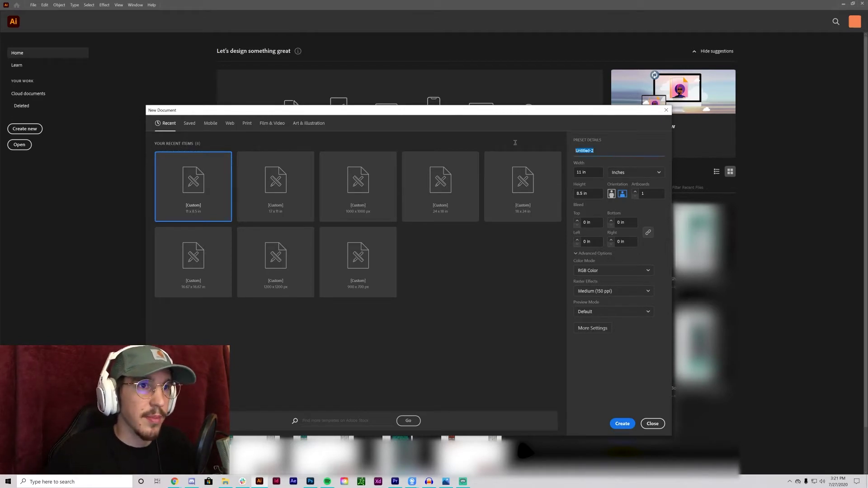
pyautogui.write('Ty')
pyautogui.write('hats super v2')
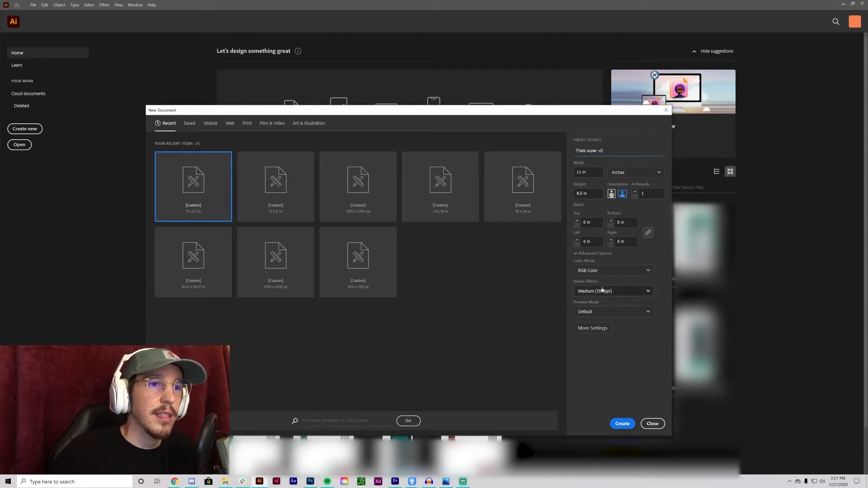
pyautogui.click(617, 271)
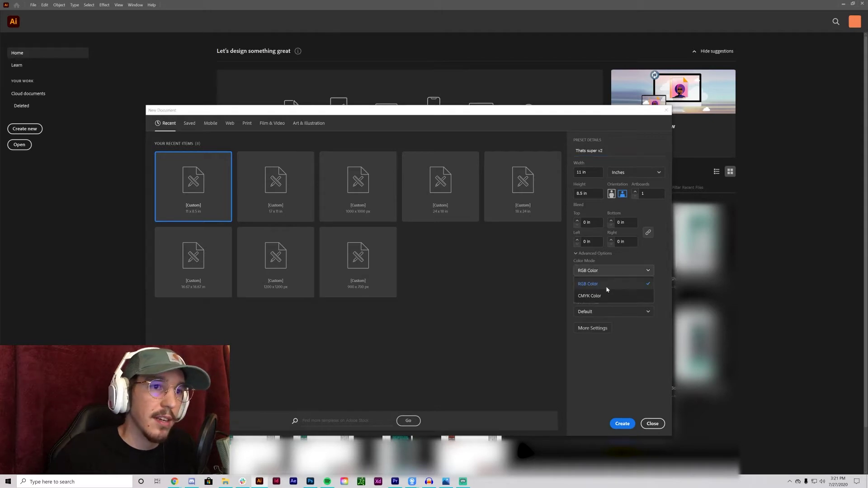
pyautogui.click(605, 388)
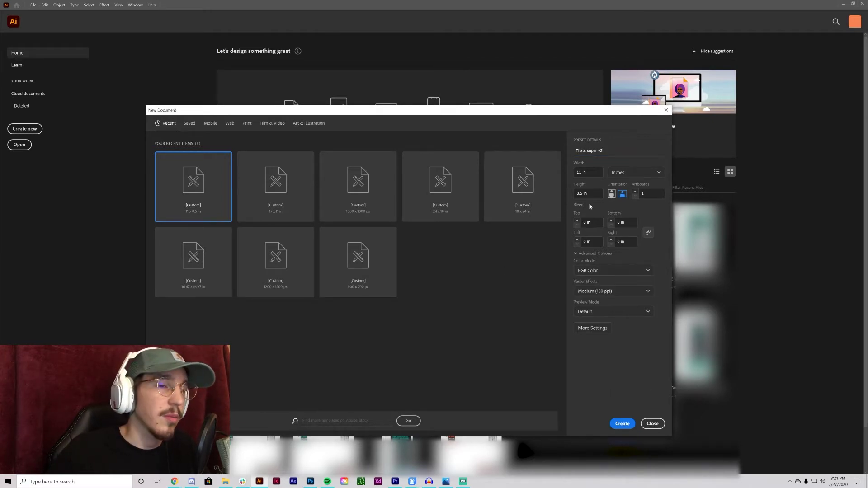
pyautogui.click(606, 270)
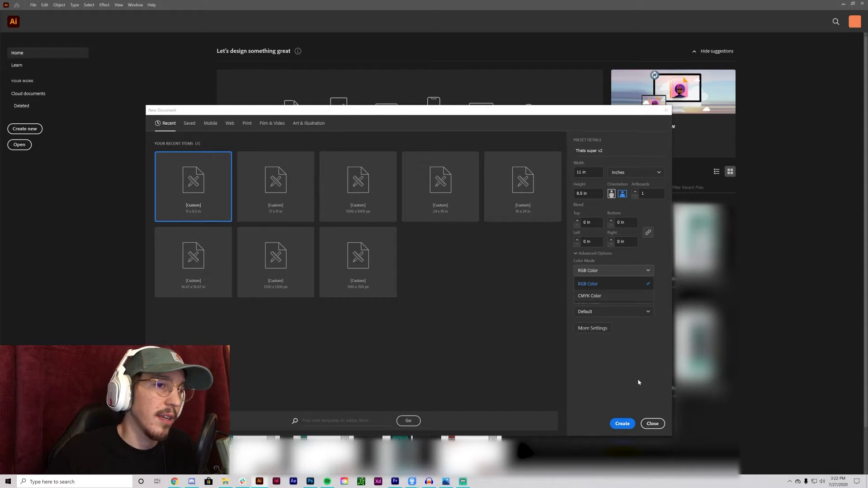
pyautogui.click(601, 301)
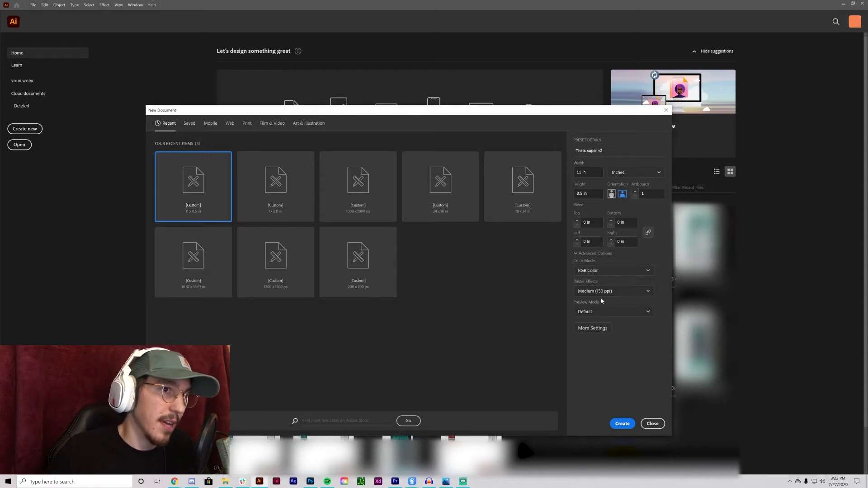
pyautogui.click(621, 423)
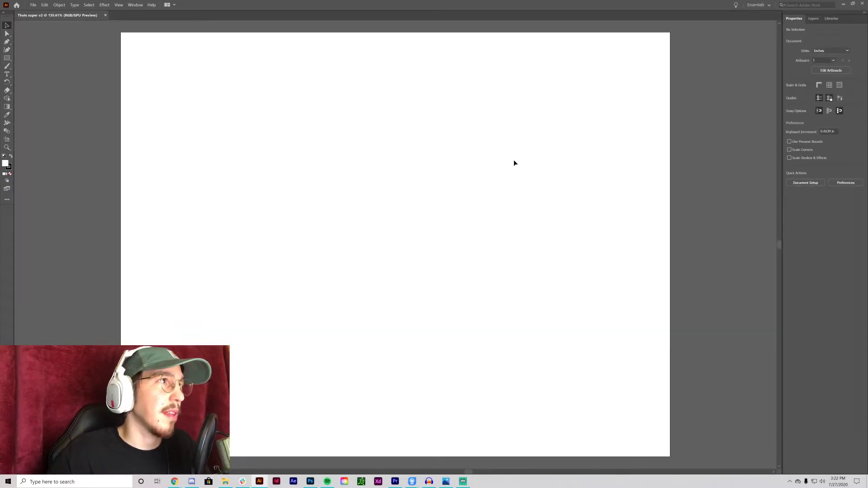
# Step: At 100% view, try a text box on the artboard, then delete it
pyautogui.hotkey('ctrl', '1')
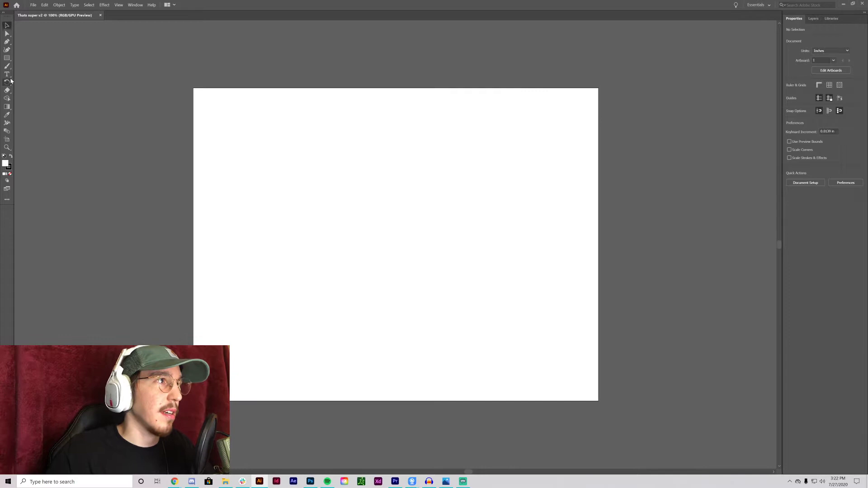
pyautogui.press('t')
pyautogui.moveTo(301, 226); pyautogui.dragTo(589, 312)
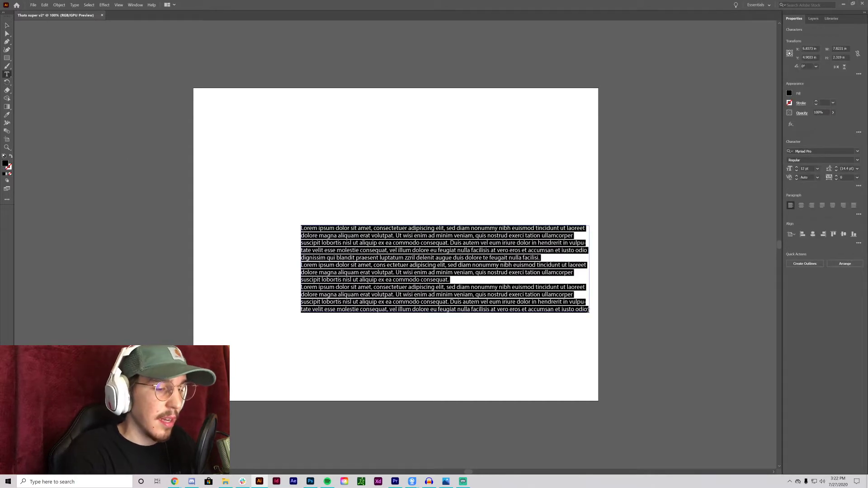
pyautogui.write('SUPER')
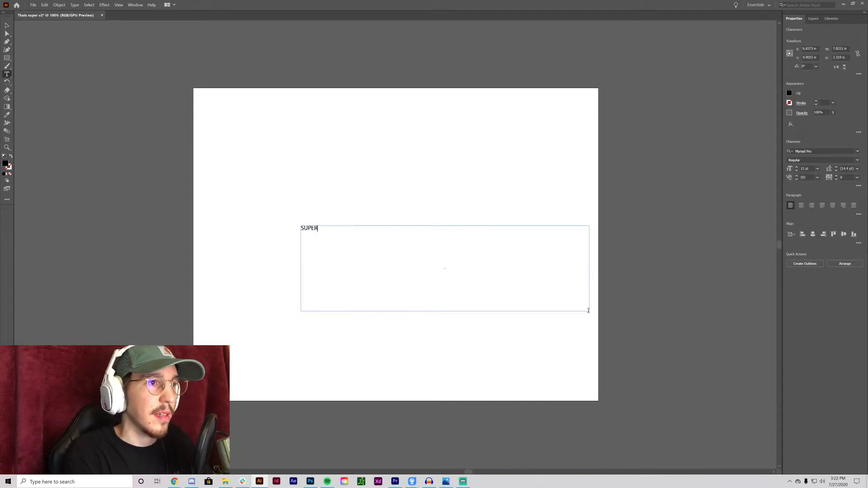
pyautogui.press('Escape')
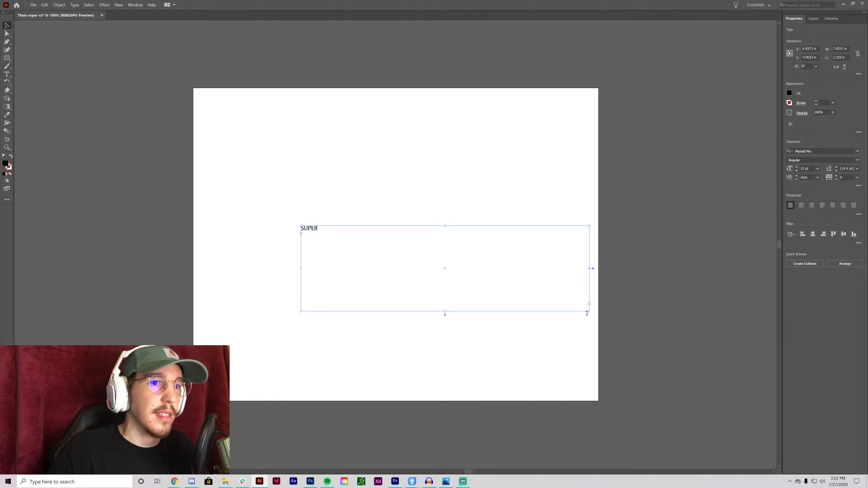
pyautogui.press('Delete')
# Step: Type 'SUPER' as point text near the artboard centre
pyautogui.click(7, 73)
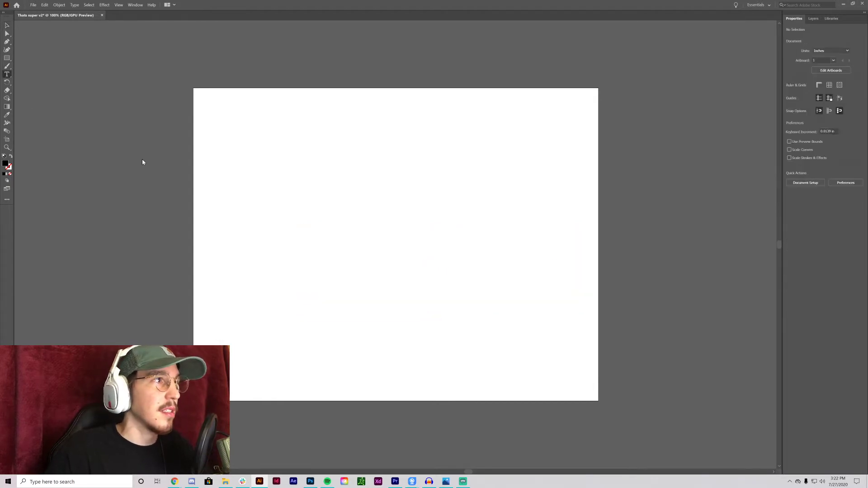
pyautogui.click(377, 261)
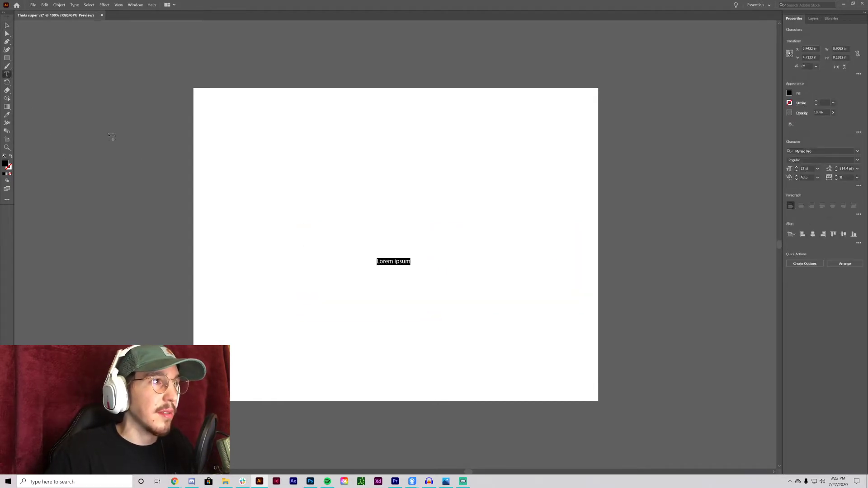
pyautogui.write('SUPER')
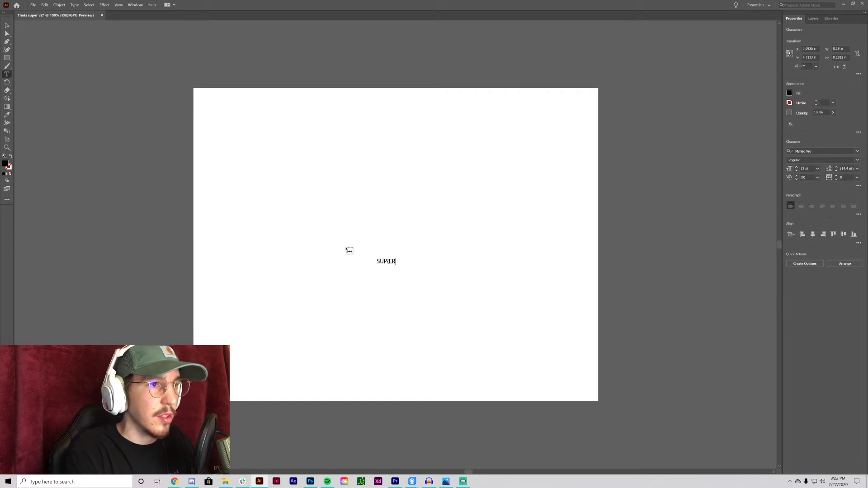
pyautogui.press('BackSpace')
pyautogui.press('BackSpace')
pyautogui.write('ER')
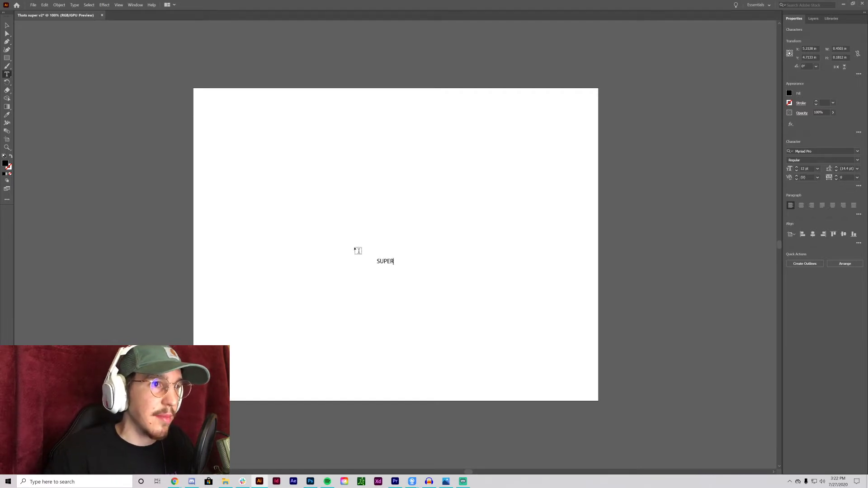
pyautogui.click(7, 27)
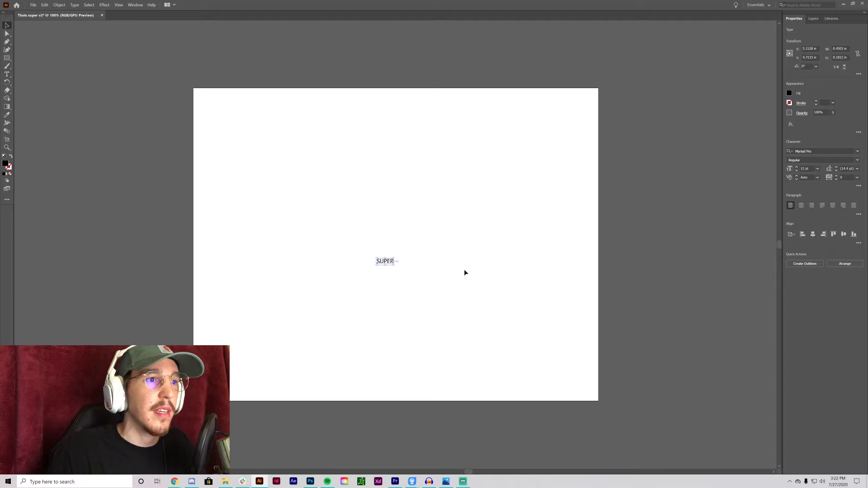
# Step: Set SUPER to 72 pt and move it toward the centre
pyautogui.click(817, 169)
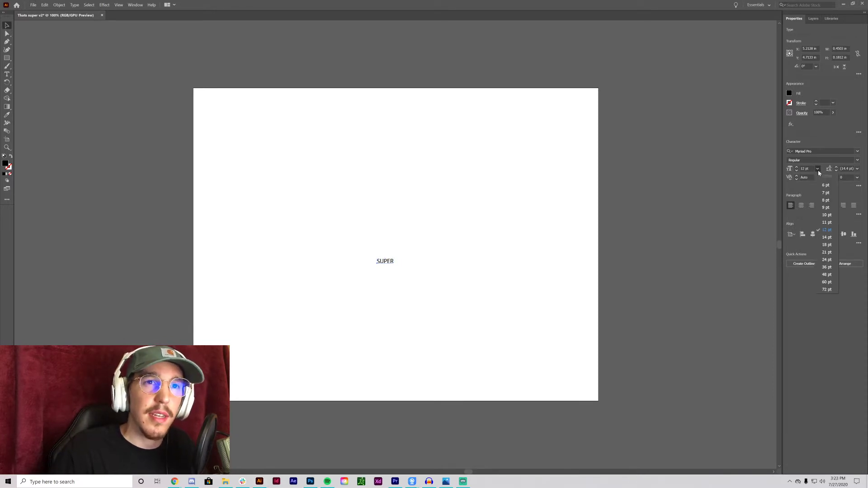
pyautogui.click(826, 289)
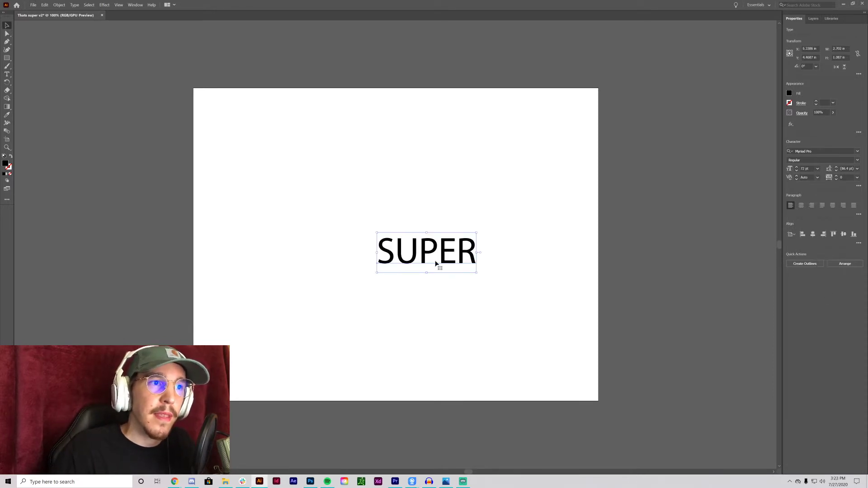
pyautogui.moveTo(435, 265); pyautogui.dragTo(401, 240)
pyautogui.click(465, 286)
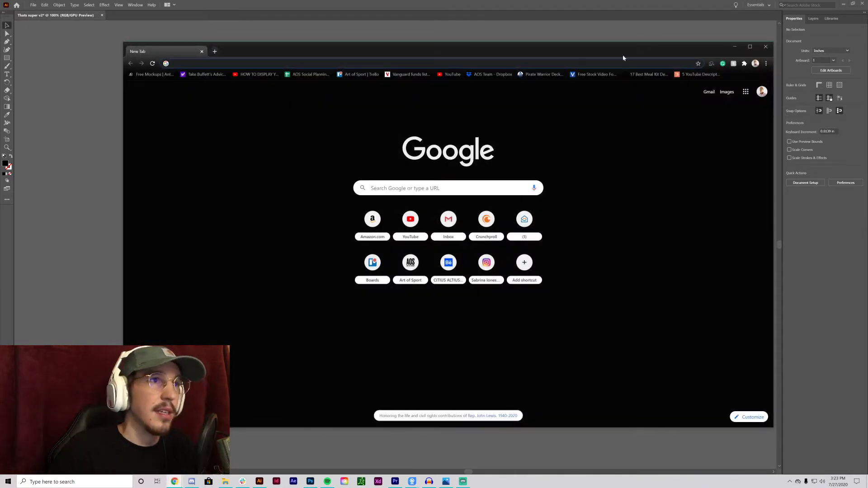
# Step: Maximize Chrome and search Google for 'adobe fonts'
pyautogui.click(751, 48)
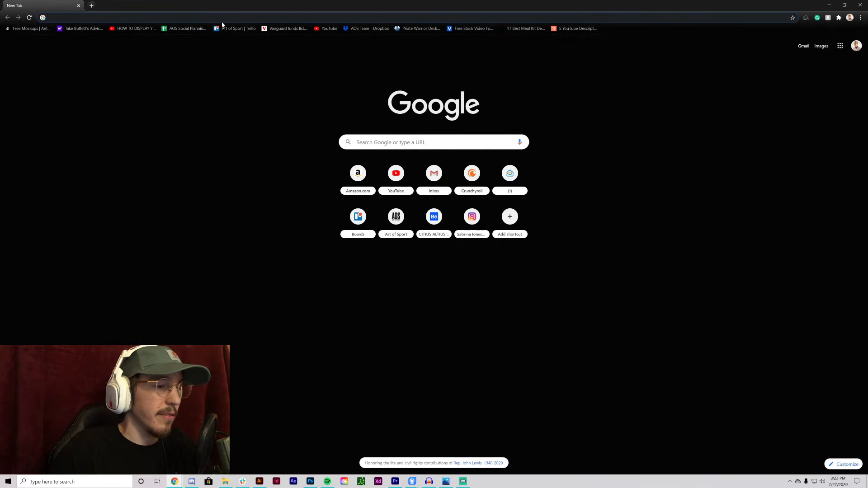
pyautogui.write('adobe')
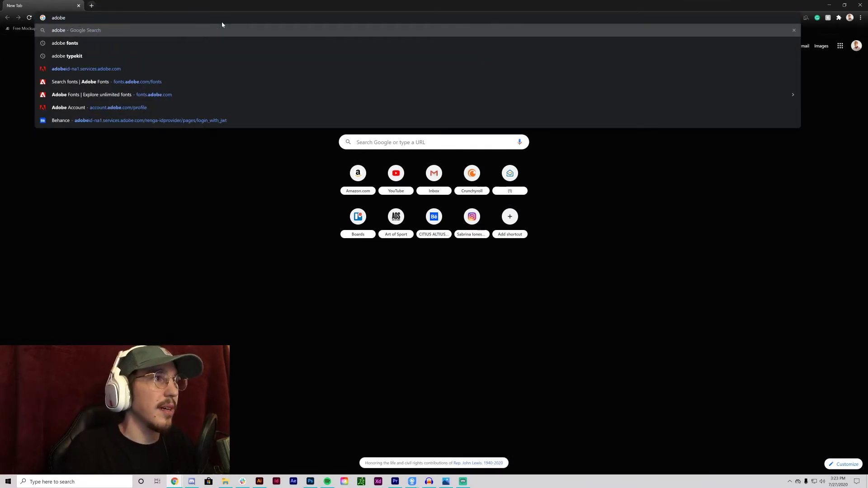
pyautogui.press('Down')
pyautogui.press('Return')
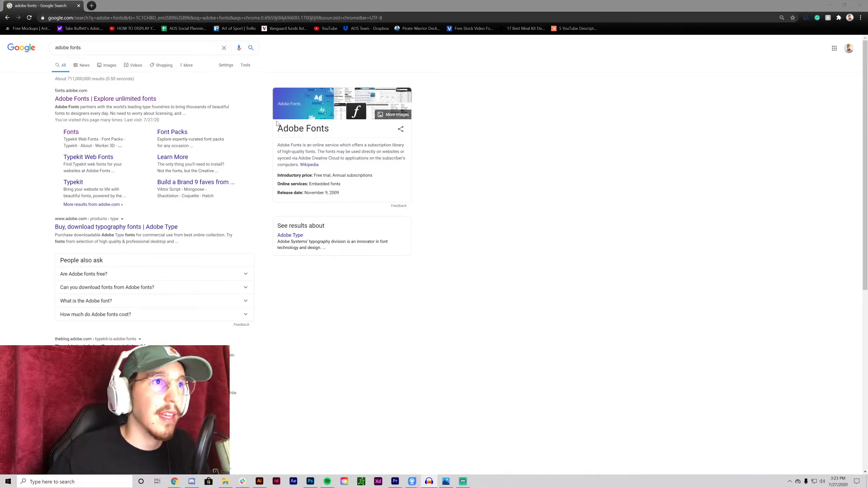
# Step: Open the Adobe Fonts site from the results and go to its home page
pyautogui.click(85, 99)
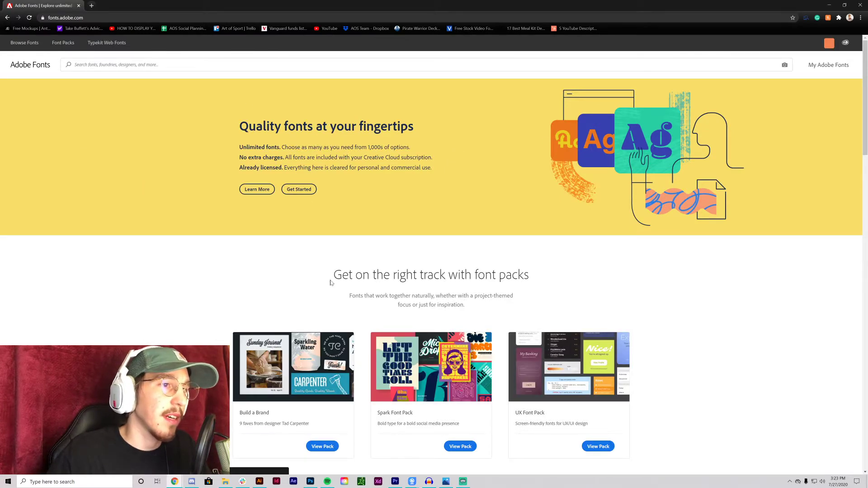
pyautogui.scroll(-8, 367, 262)
pyautogui.scroll(8, 366, 262)
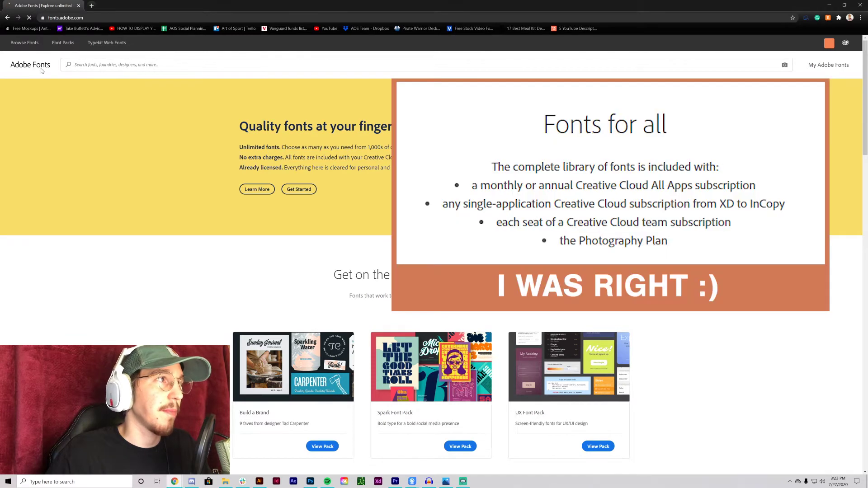
pyautogui.click(31, 44)
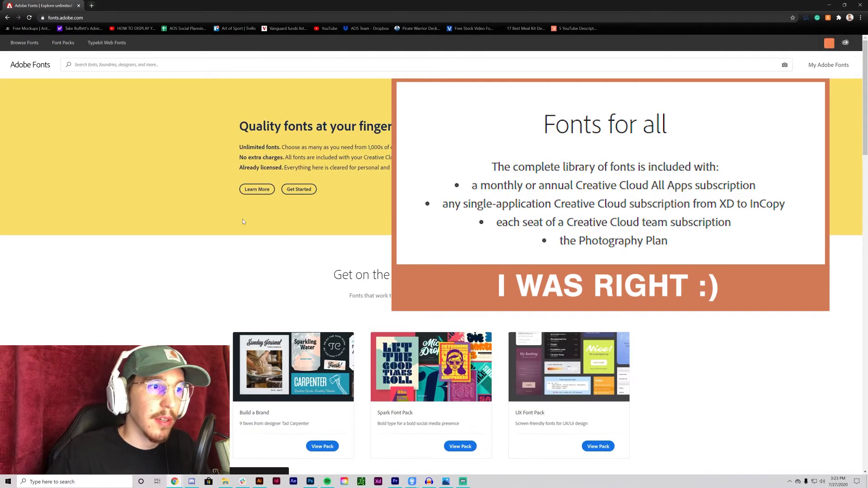
# Step: Filter the Adobe Fonts catalogue to Sans Serif, heaviest weight and widest width
pyautogui.click(27, 45)
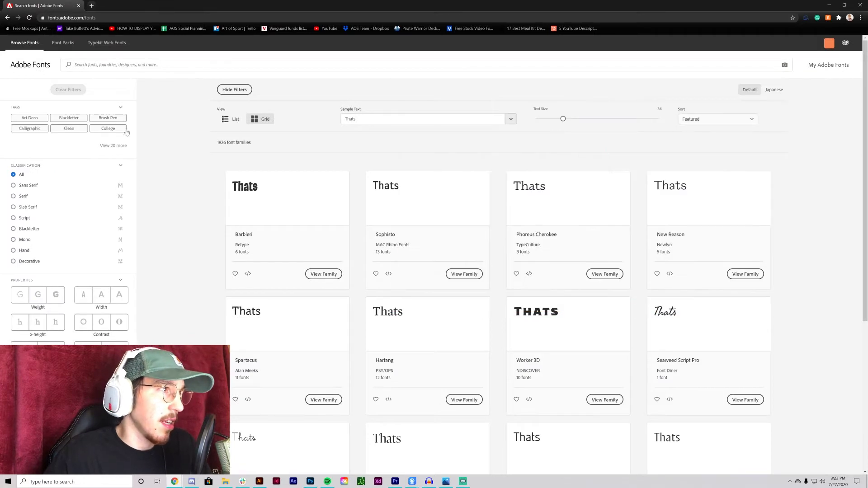
pyautogui.scroll(-1, 30, 254)
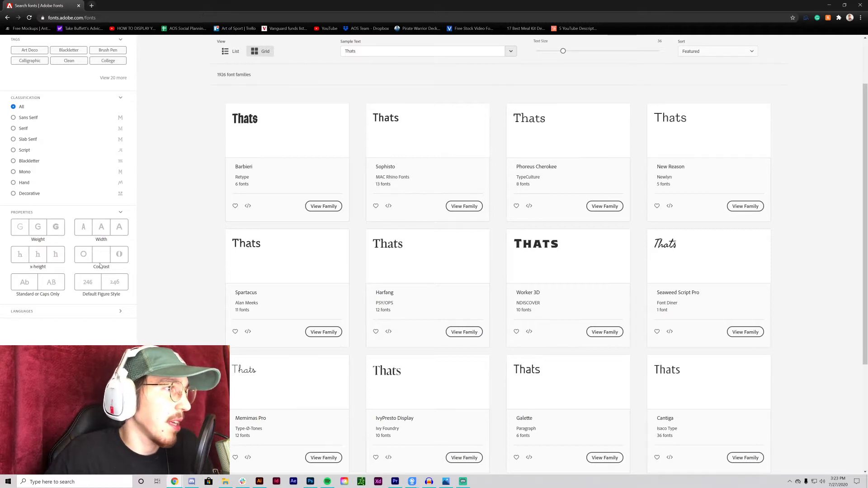
pyautogui.scroll(1, 63, 195)
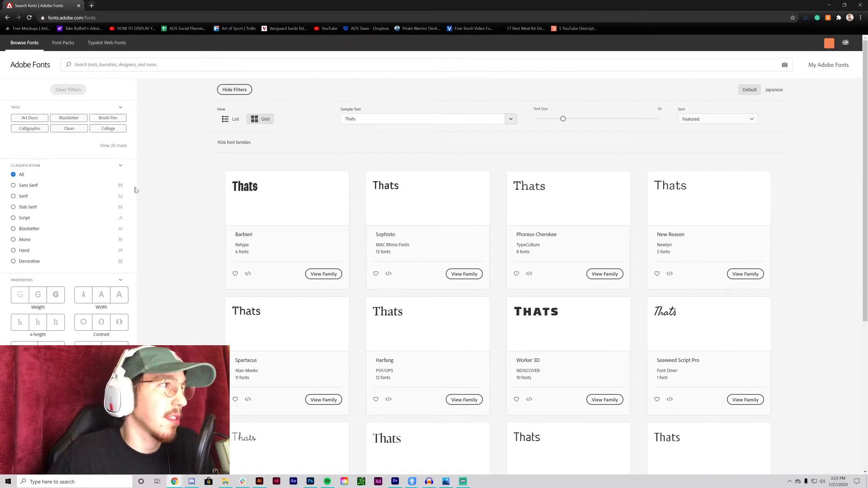
pyautogui.click(15, 185)
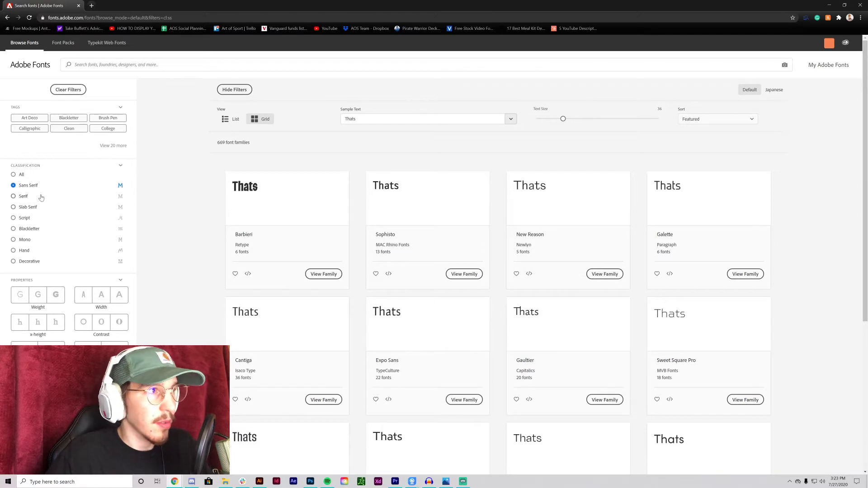
pyautogui.click(54, 300)
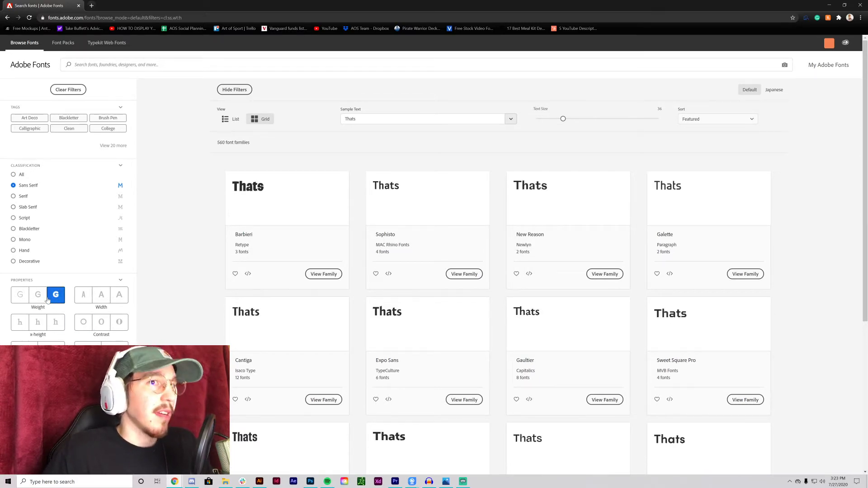
pyautogui.click(119, 293)
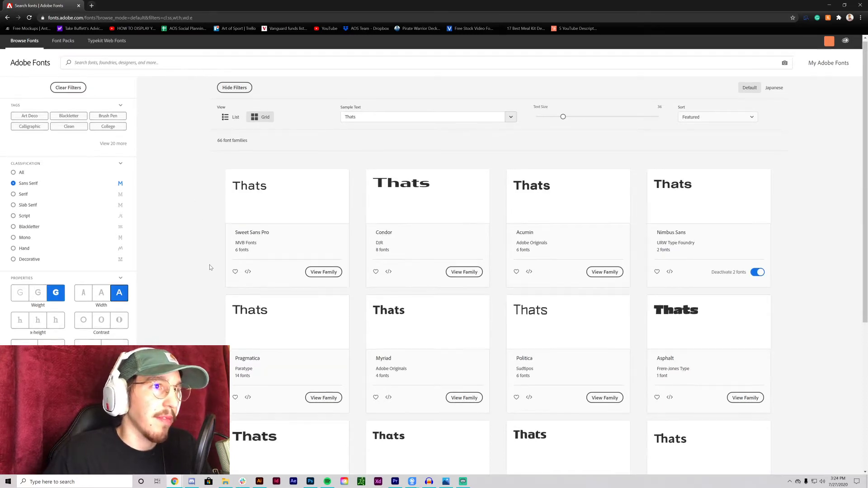
pyautogui.scroll(-4, 210, 267)
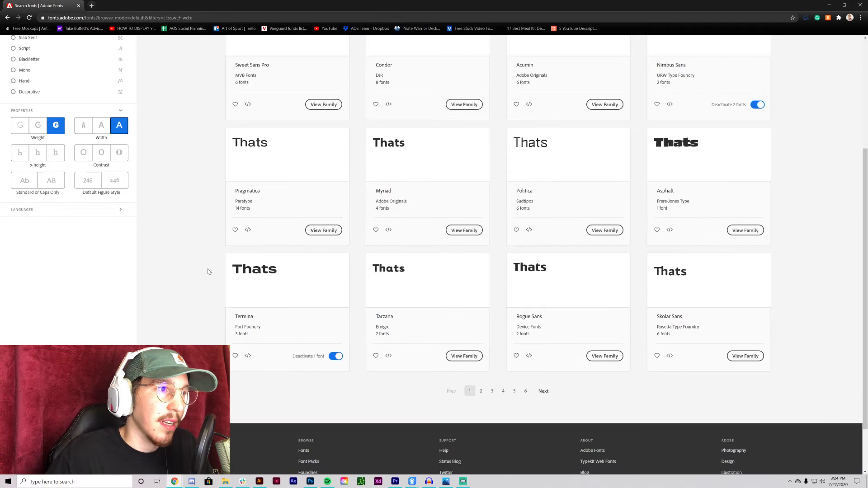
# Step: Open the Termina family page to activate Termina Black, then return to Illustrator
pyautogui.click(266, 292)
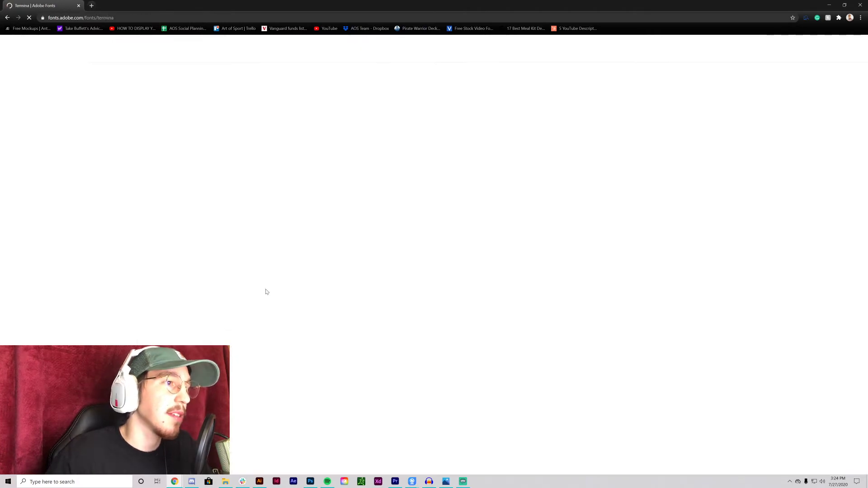
pyautogui.scroll(-1, 254, 121)
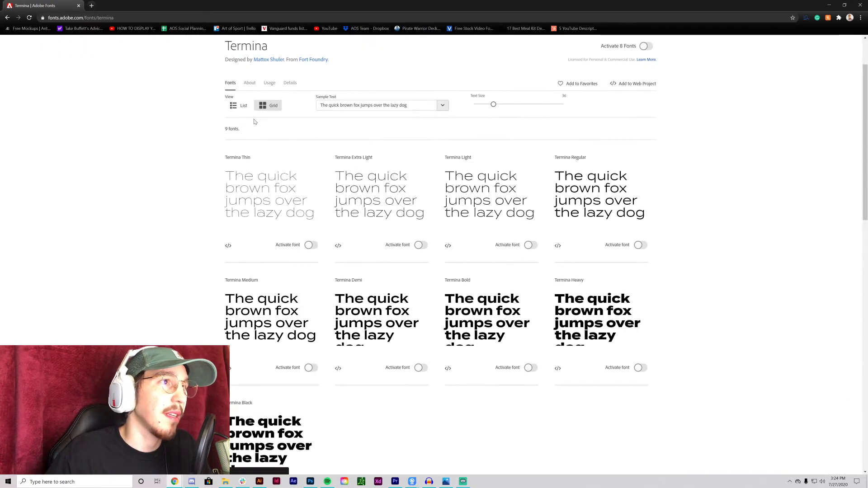
pyautogui.scroll(1, 417, 111)
pyautogui.scroll(-6, 354, 301)
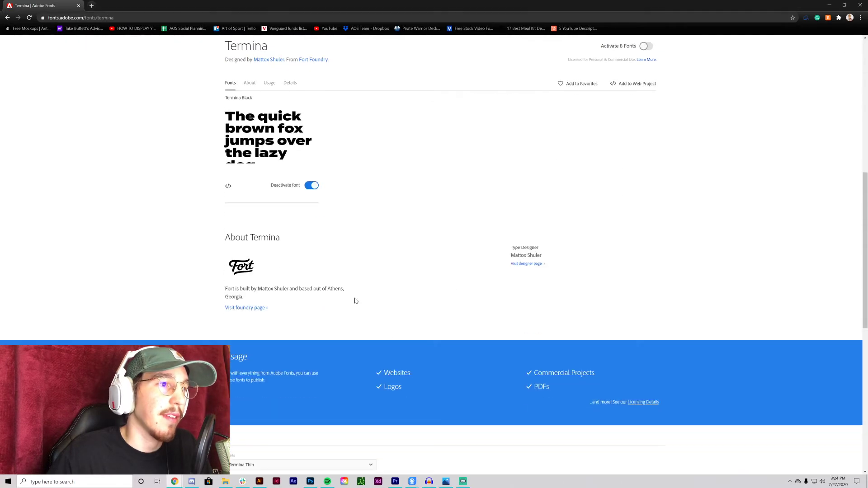
pyautogui.scroll(2, 279, 224)
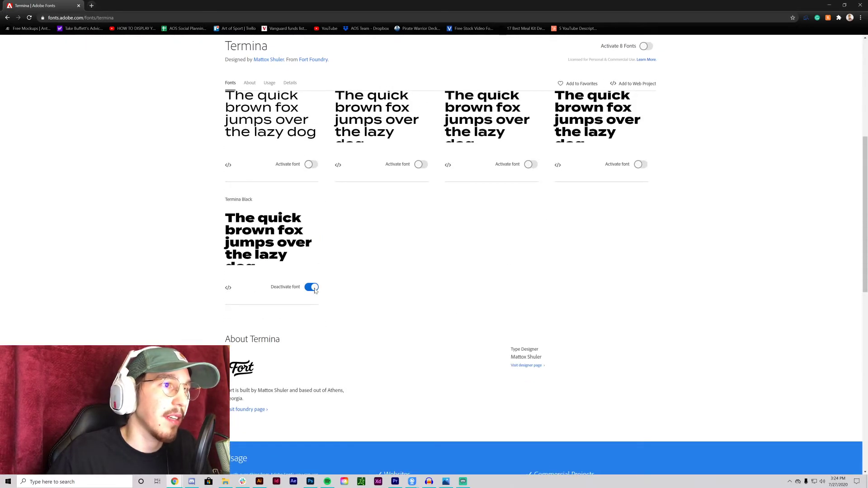
pyautogui.scroll(5, 213, 181)
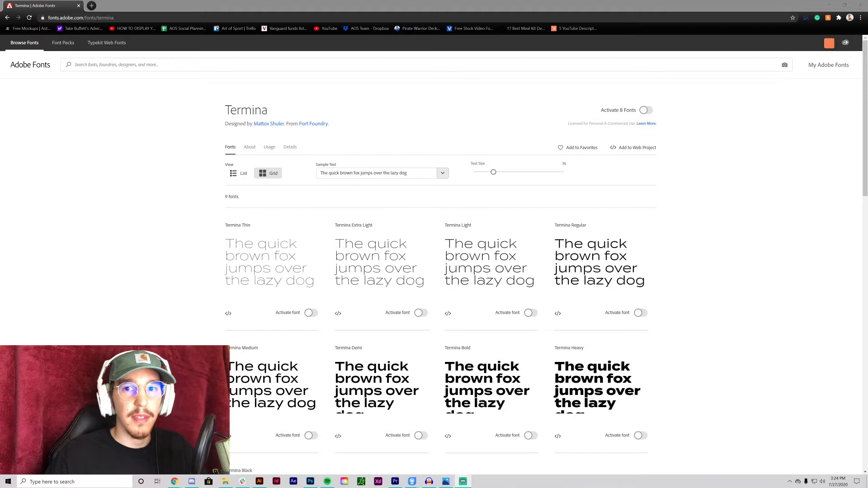
pyautogui.hotkey('alt', 'Tab')
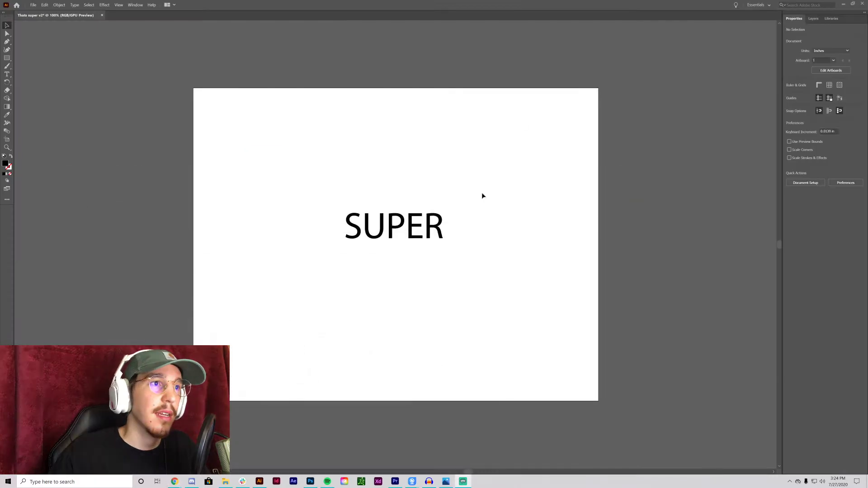
# Step: Change SUPER's font from Myriad Pro to Termina Black
pyautogui.click(410, 236)
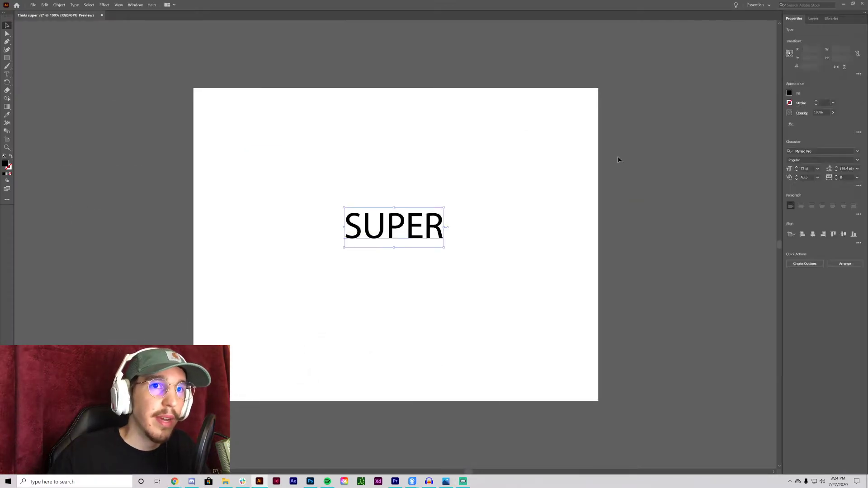
pyautogui.click(818, 152)
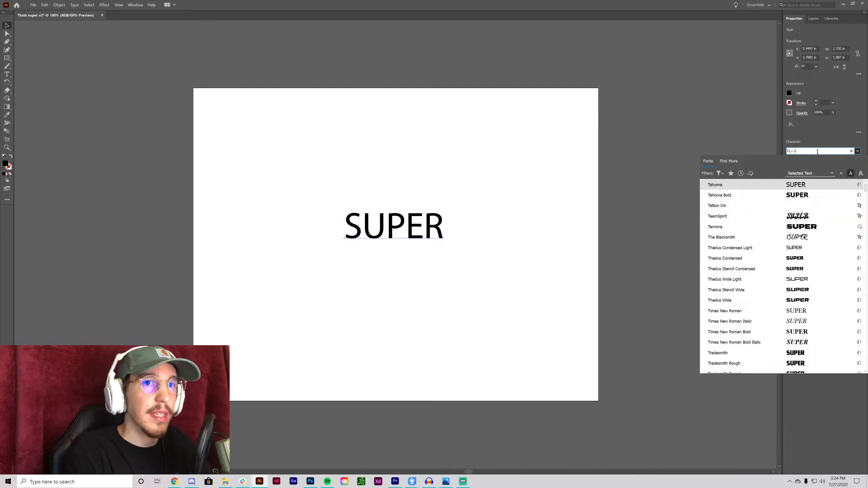
pyautogui.write('er')
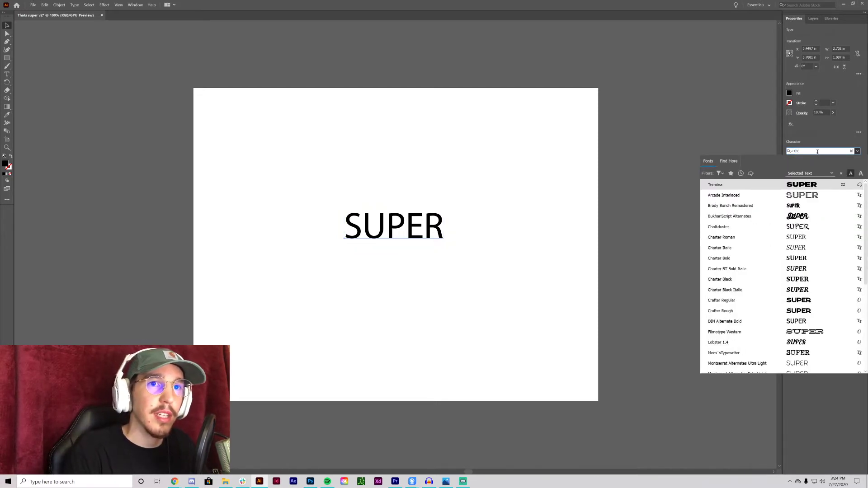
pyautogui.press('Return')
# Step: Centre SUPER horizontally and vertically on the artboard at X 5.5 in, Y 4.25 in
pyautogui.moveTo(403, 242)
pyautogui.mouseDown()
pyautogui.moveTo(344, 251)
pyautogui.moveTo(418, 248)
pyautogui.mouseUp()
pyautogui.click(374, 296)
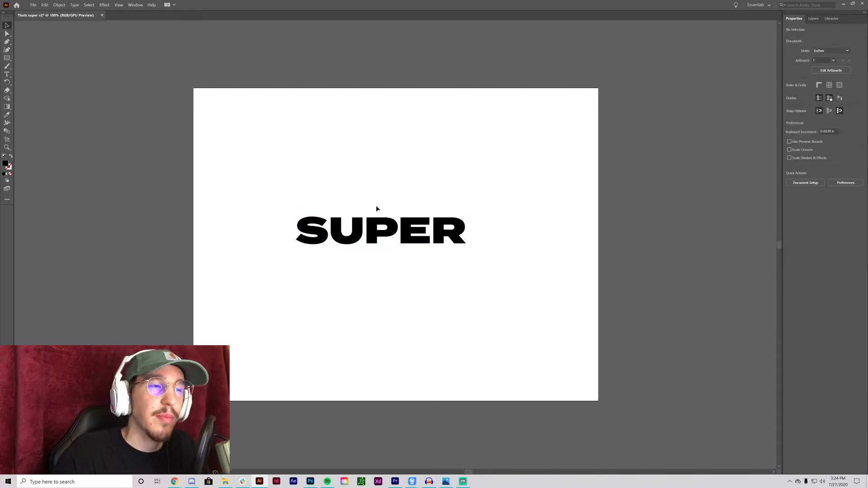
pyautogui.click(385, 234)
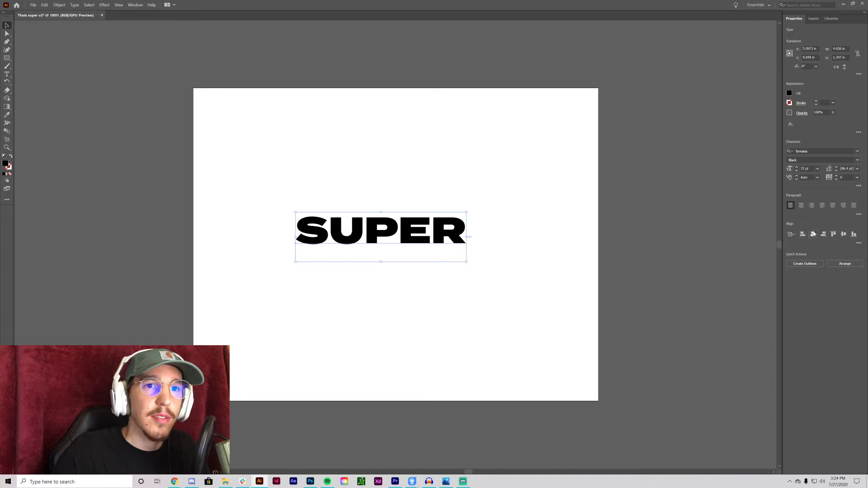
pyautogui.click(813, 234)
pyautogui.click(843, 234)
pyautogui.click(538, 236)
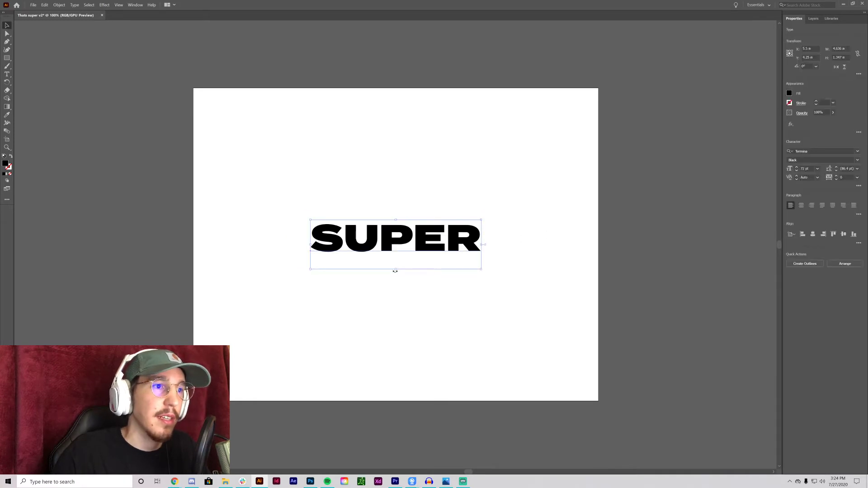
pyautogui.click(438, 244)
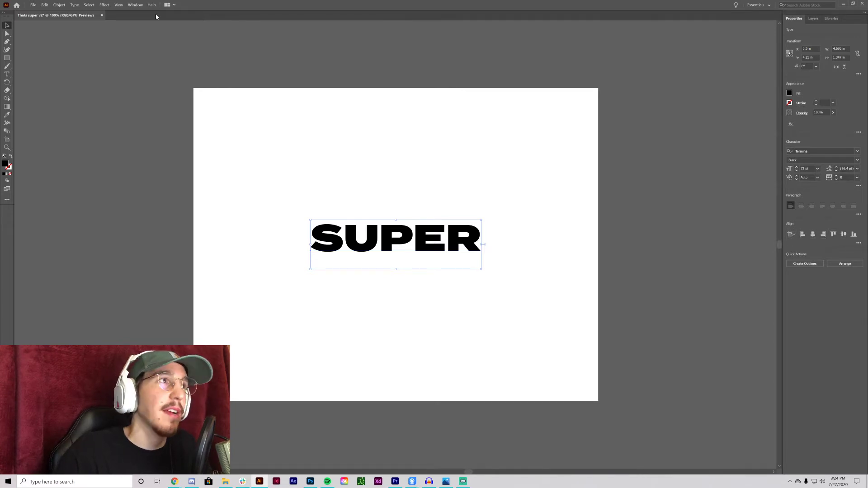
# Step: Open the Align panel with Align To set to Align to Artboard
pyautogui.click(135, 4)
pyautogui.click(132, 75)
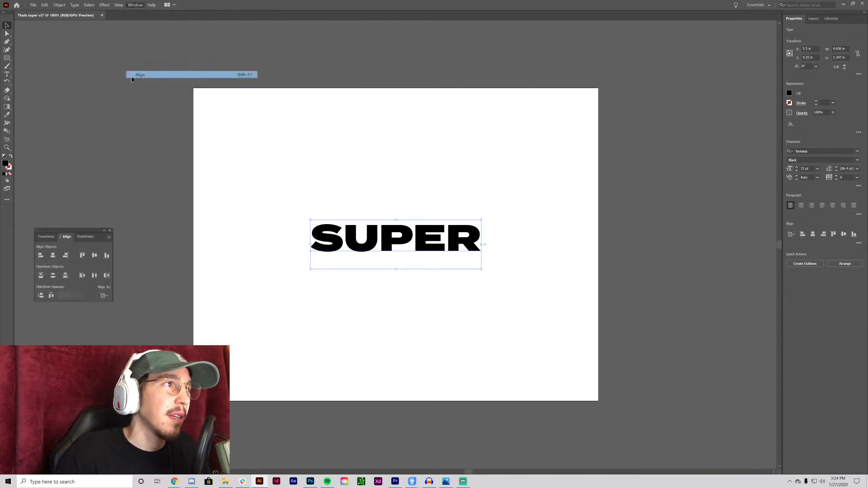
pyautogui.click(104, 296)
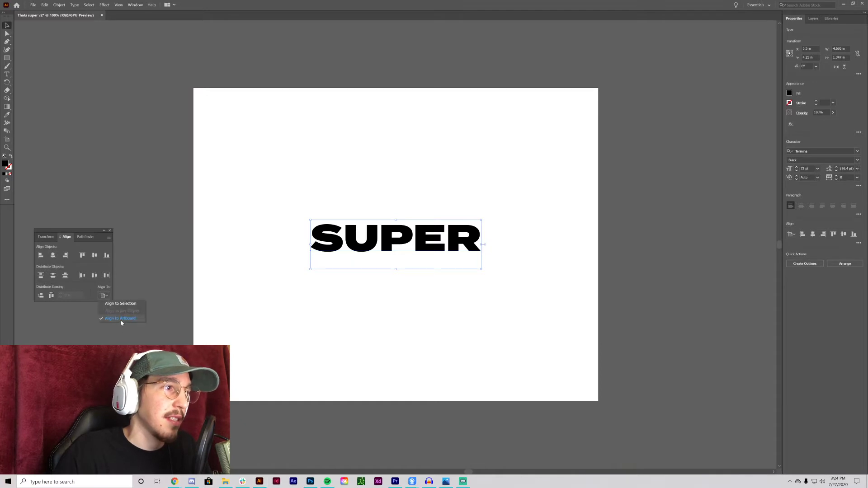
pyautogui.click(161, 317)
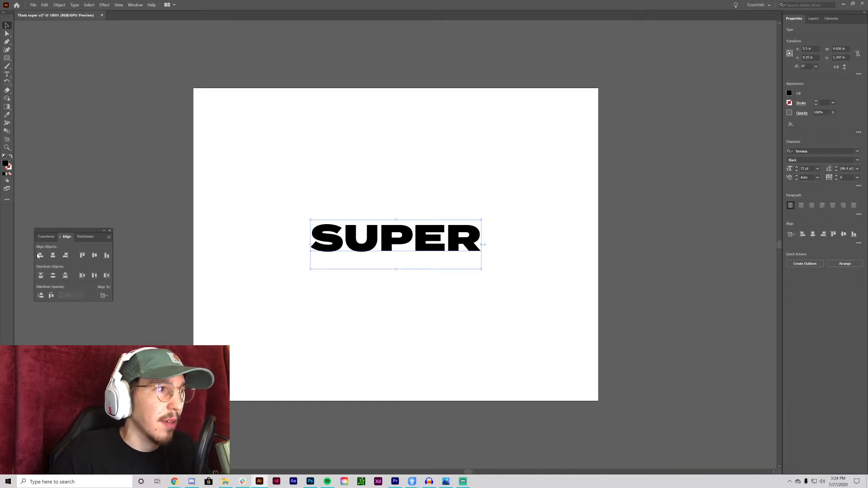
# Step: Use the Align Objects buttons to recentre SUPER on the artboard
pyautogui.click(82, 255)
pyautogui.click(94, 256)
pyautogui.click(66, 256)
pyautogui.click(53, 255)
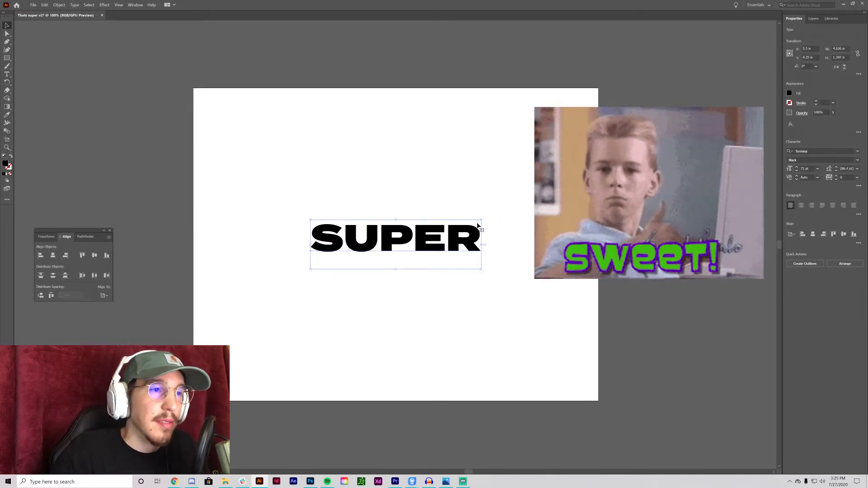
# Step: Set SUPER's kerning to Optical and its tracking to -20
pyautogui.click(817, 178)
pyautogui.click(832, 192)
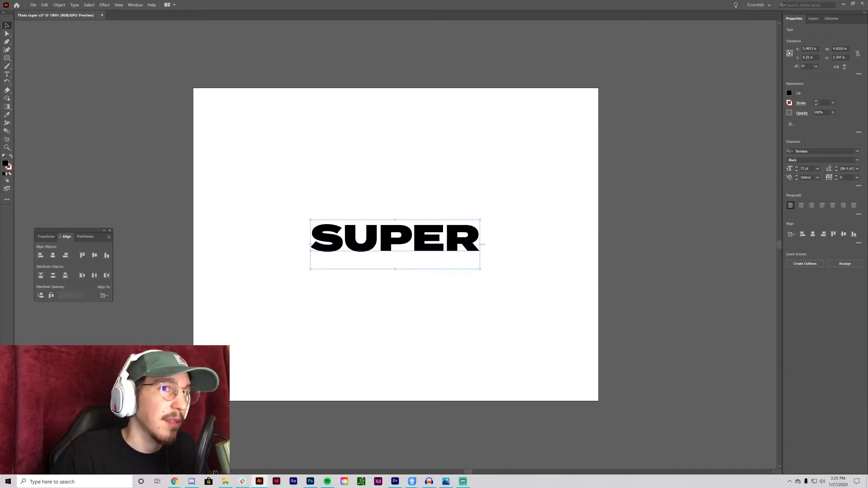
pyautogui.click(858, 178)
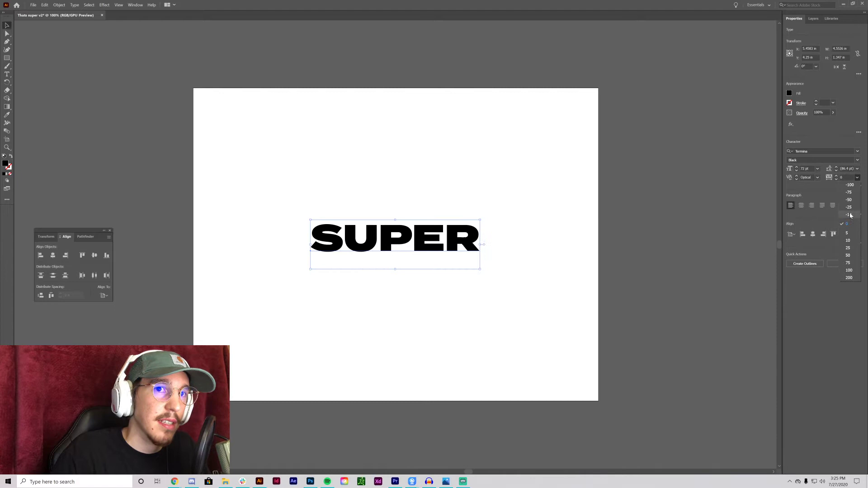
pyautogui.click(849, 208)
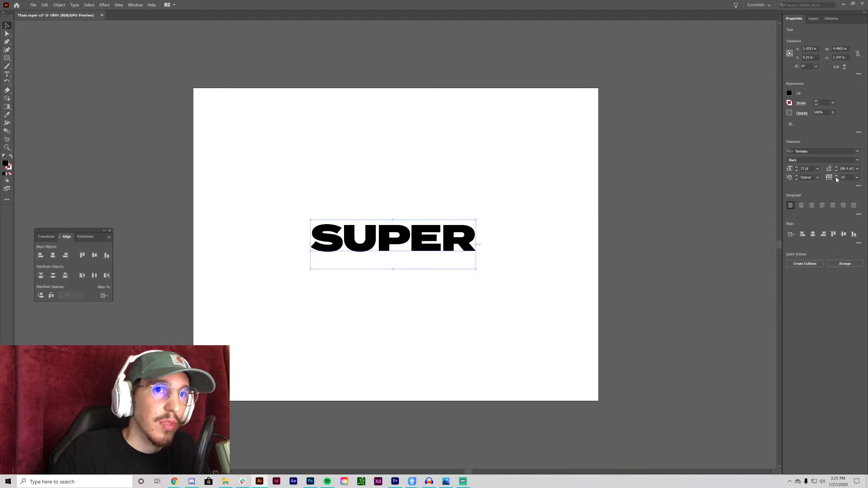
pyautogui.click(836, 178)
pyautogui.click(836, 178)
# Step: Alt-drag a duplicate of SUPER onto the pasteboard above the artboard
pyautogui.click(521, 267)
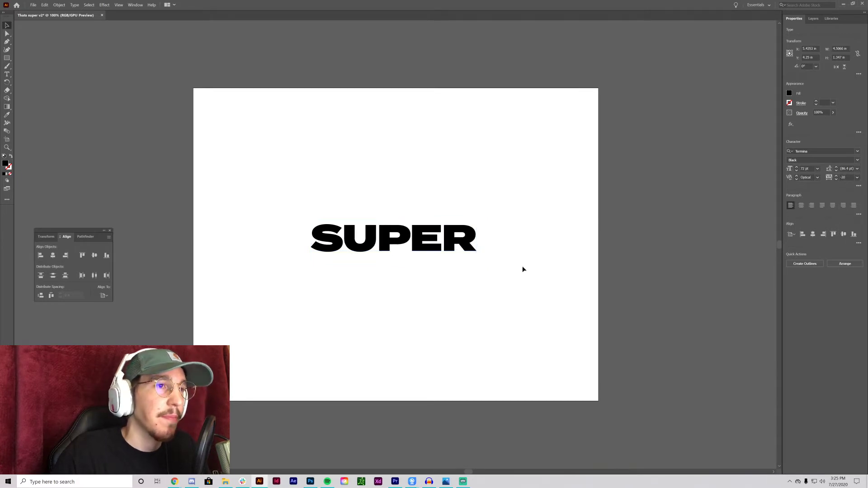
pyautogui.click(461, 239)
pyautogui.click(529, 191)
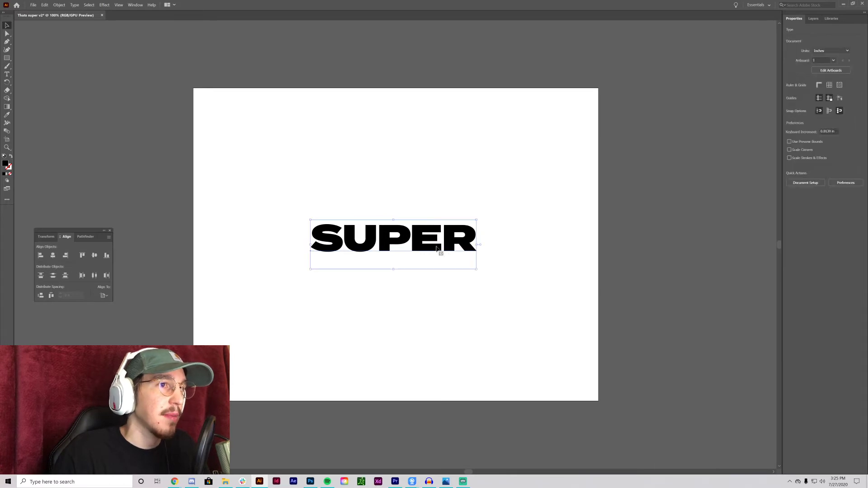
pyautogui.click(479, 240)
pyautogui.hotkey('ctrl', 'shift', 'b')
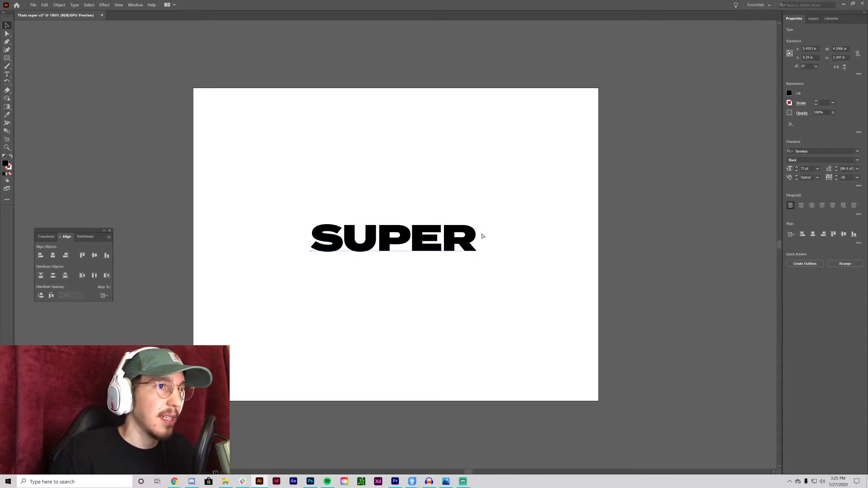
pyautogui.moveTo(359, 256); pyautogui.dragTo(205, 67)
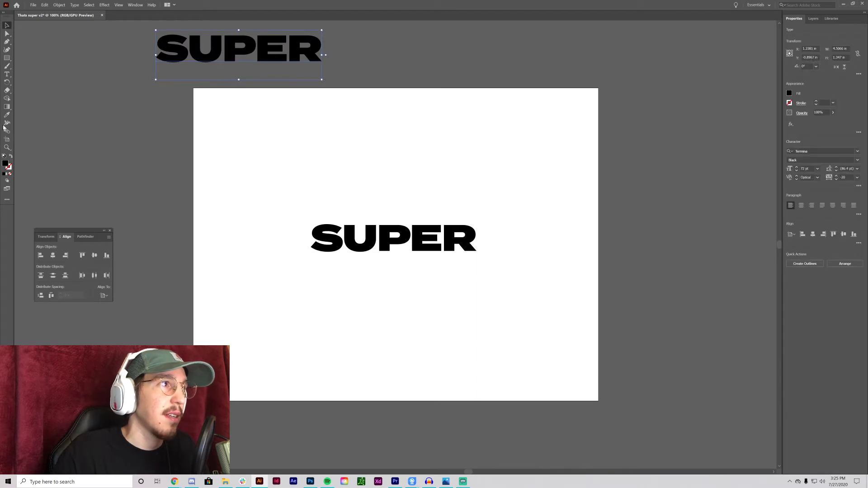
pyautogui.click(7, 74)
pyautogui.doubleClick(238, 65)
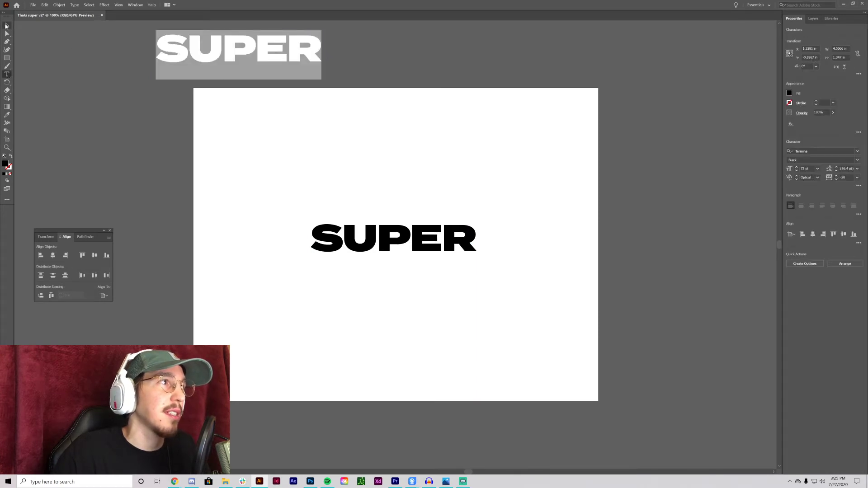
pyautogui.click(6, 26)
# Step: Try extra copies of SUPER near the original, then undo them
pyautogui.click(496, 174)
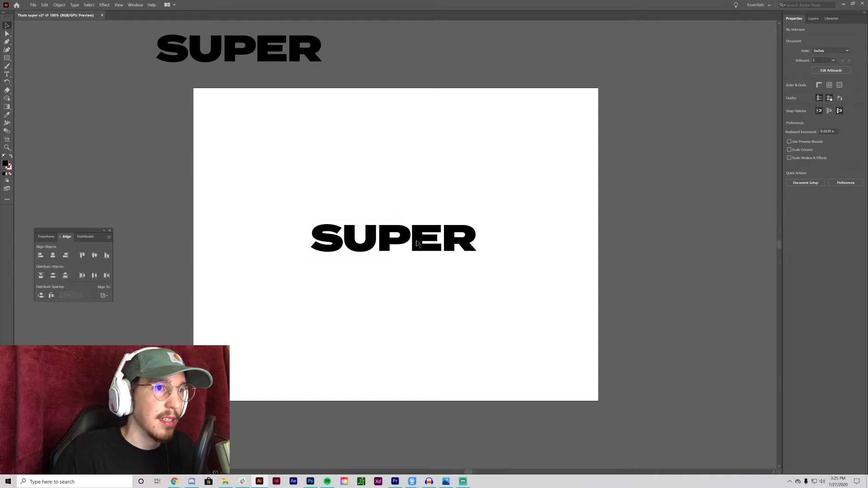
pyautogui.click(417, 243)
pyautogui.moveTo(418, 247); pyautogui.dragTo(428, 282)
pyautogui.hotkey('shift', 'm')
pyautogui.moveTo(376, 239)
pyautogui.mouseDown()
pyautogui.moveTo(380, 259)
pyautogui.moveTo(382, 238)
pyautogui.mouseUp()
pyautogui.hotkey('ctrl', 'z')
pyautogui.hotkey('ctrl', 'z')
# Step: Toggle the selection edges and reselect the centred SUPER
pyautogui.click(7, 25)
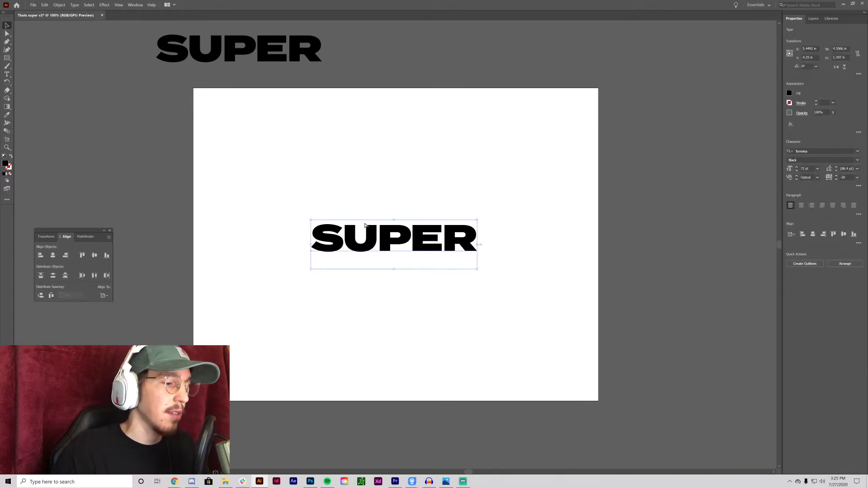
pyautogui.hotkey('ctrl', 'shift', 'b')
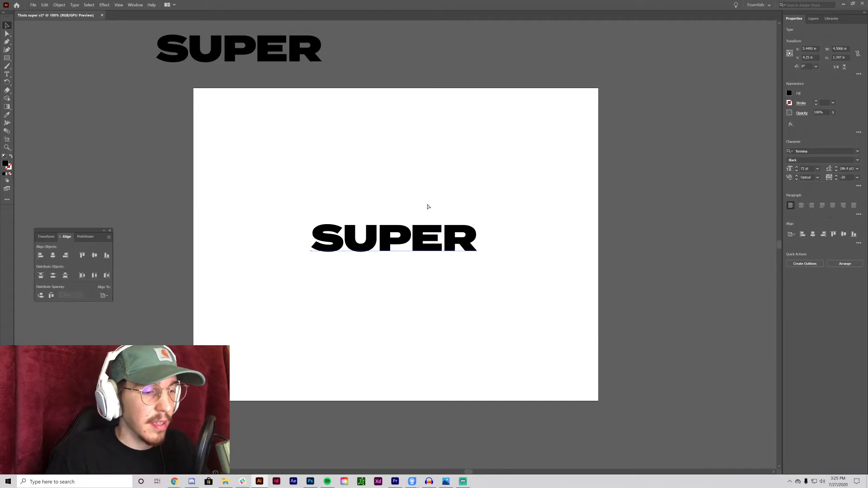
pyautogui.hotkey('ctrl', 'shift', 'b')
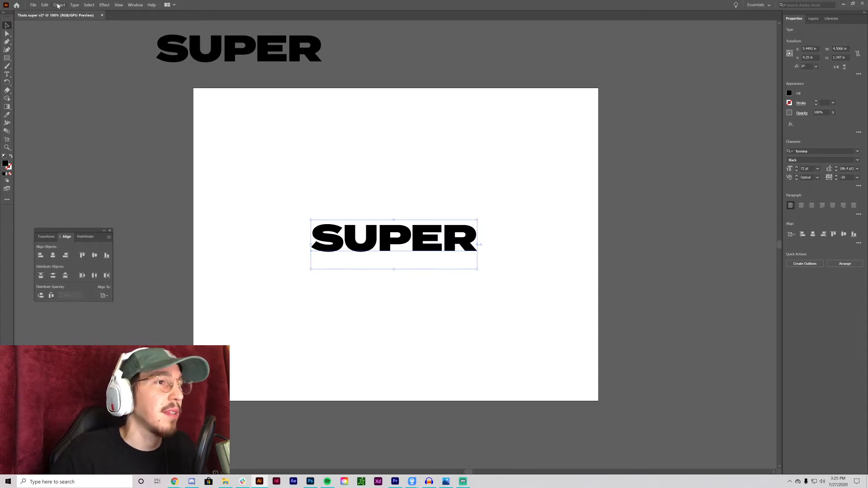
pyautogui.click(59, 5)
pyautogui.click(316, 121)
pyautogui.moveTo(398, 225)
pyautogui.mouseDown()
pyautogui.moveTo(441, 297)
pyautogui.moveTo(401, 236)
pyautogui.mouseUp()
pyautogui.click(401, 236)
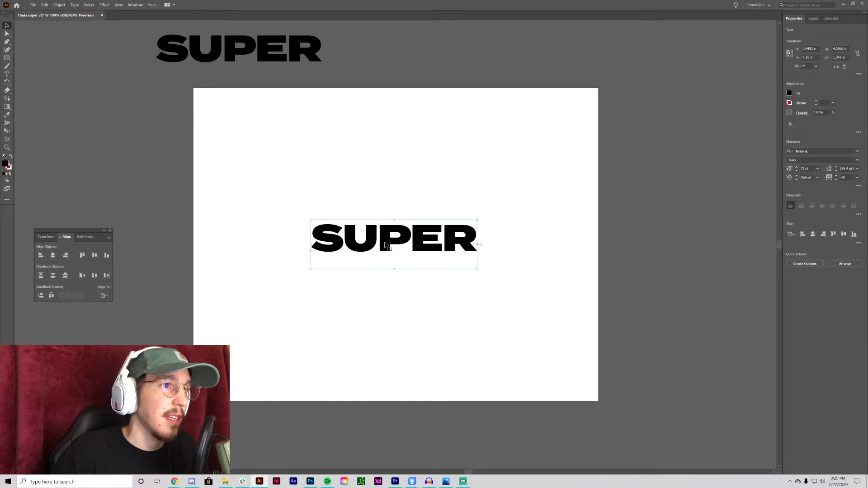
pyautogui.rightClick(386, 245)
pyautogui.click(278, 186)
pyautogui.click(382, 248)
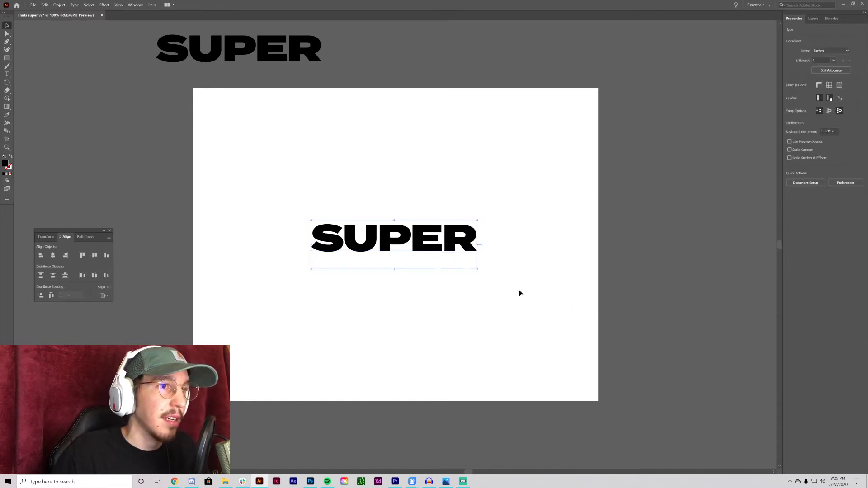
# Step: Copy SUPER and Paste in Front so a copy sits exactly on top
pyautogui.click(44, 6)
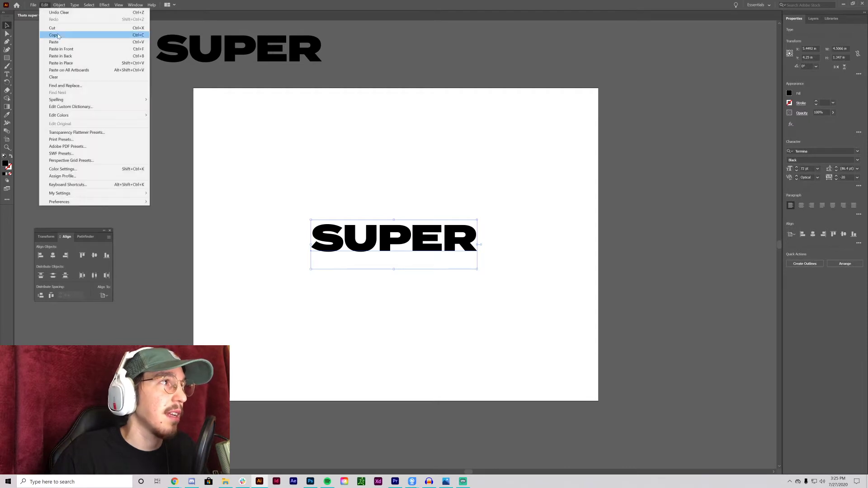
pyautogui.click(58, 35)
pyautogui.click(45, 4)
pyautogui.click(71, 49)
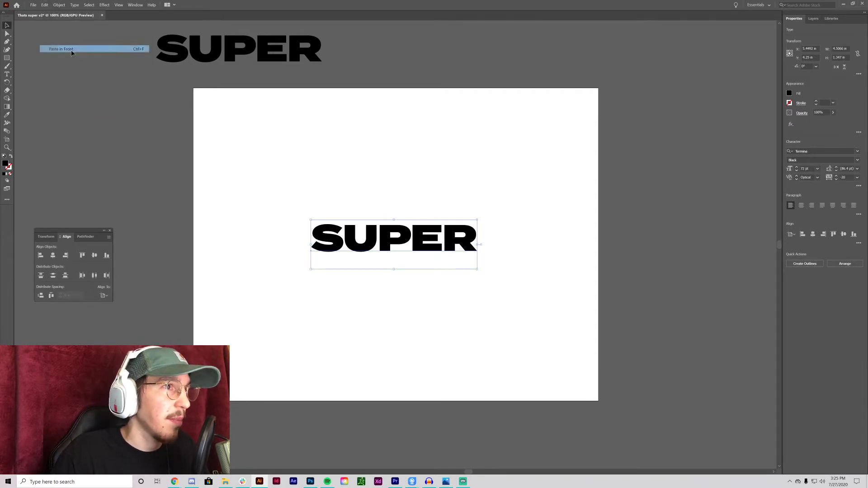
# Step: Test-move the pasted copy in Outline view, then undo it back over the original
pyautogui.click(293, 269)
pyautogui.moveTo(425, 269); pyautogui.dragTo(446, 364)
pyautogui.click(569, 339)
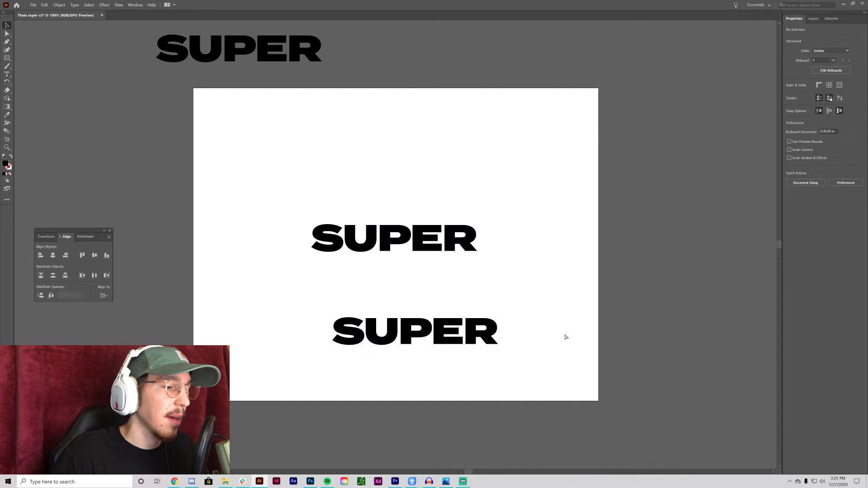
pyautogui.hotkey('ctrl', 'z')
pyautogui.hotkey('ctrl', 'y')
pyautogui.moveTo(417, 244); pyautogui.dragTo(440, 321)
pyautogui.click(528, 370)
pyautogui.hotkey('ctrl', 'z')
pyautogui.hotkey('ctrl', 'z')
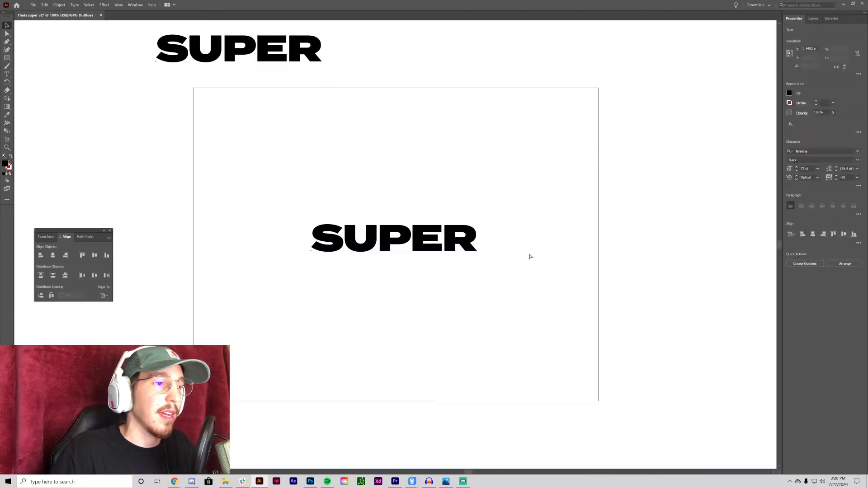
pyautogui.hotkey('ctrl', 'y')
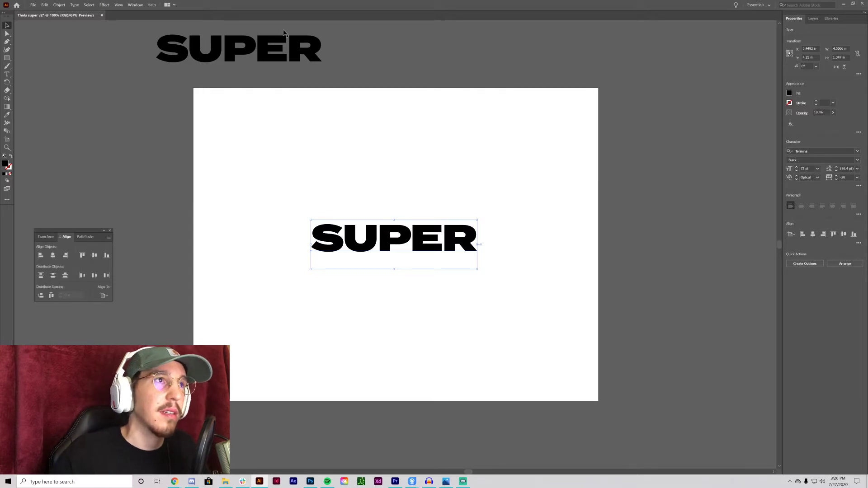
# Step: Open the Swatches panel and fill the front SUPER with bright green
pyautogui.click(142, 5)
pyautogui.click(143, 271)
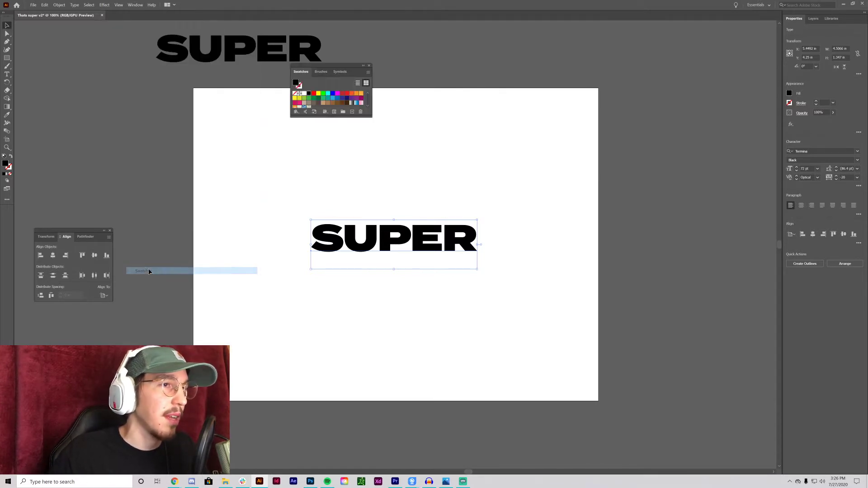
pyautogui.moveTo(334, 151); pyautogui.dragTo(334, 183)
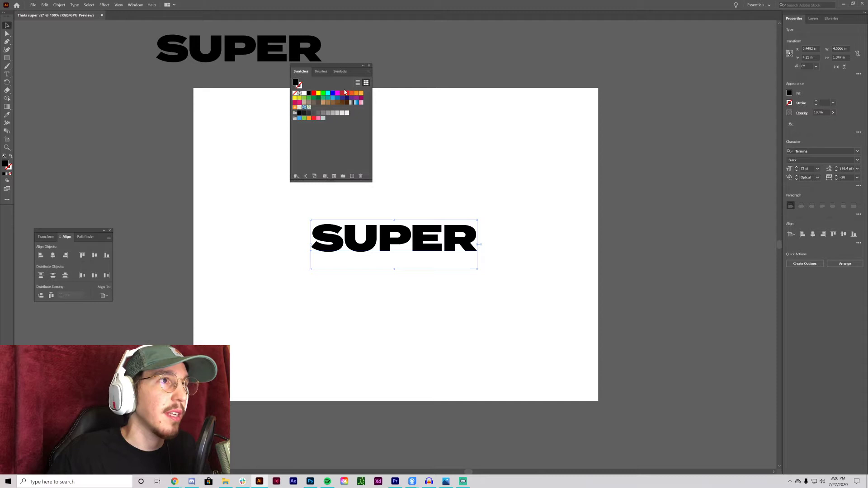
pyautogui.moveTo(339, 72); pyautogui.dragTo(695, 136)
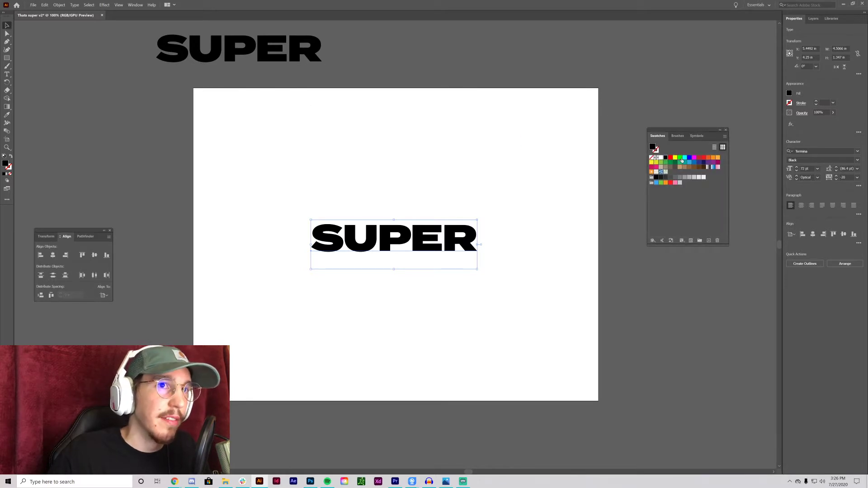
pyautogui.click(682, 161)
pyautogui.click(517, 244)
pyautogui.click(442, 251)
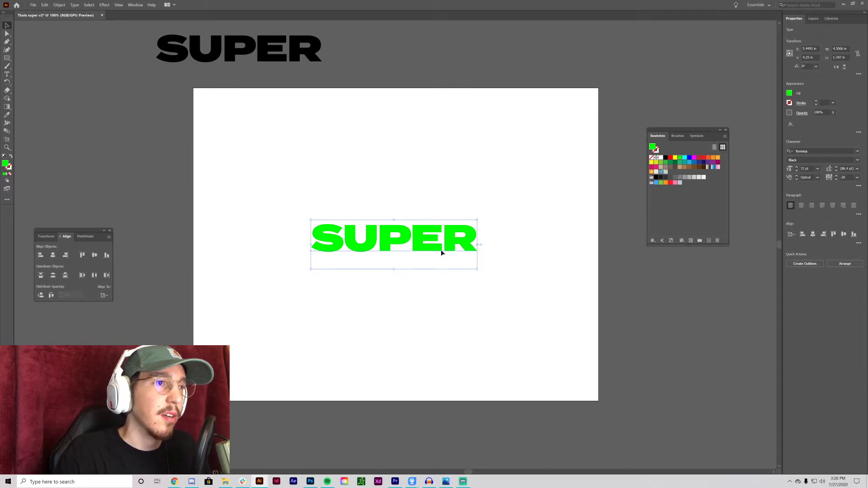
# Step: Nudge the green SUPER left and up so the black copy shows as a shadow
pyautogui.hotkey('shift', 'Left')
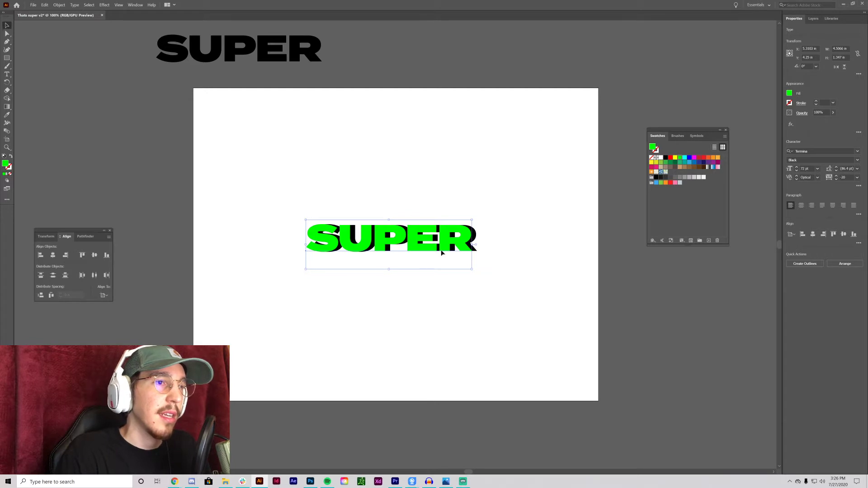
pyautogui.hotkey('shift', 'Up')
pyautogui.click(516, 209)
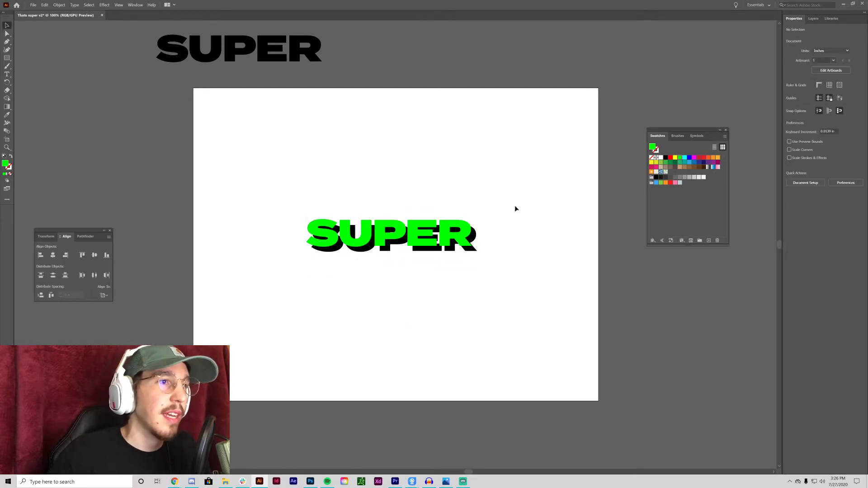
pyautogui.hotkey('ctrl', '=')
pyautogui.hotkey('ctrl', '=')
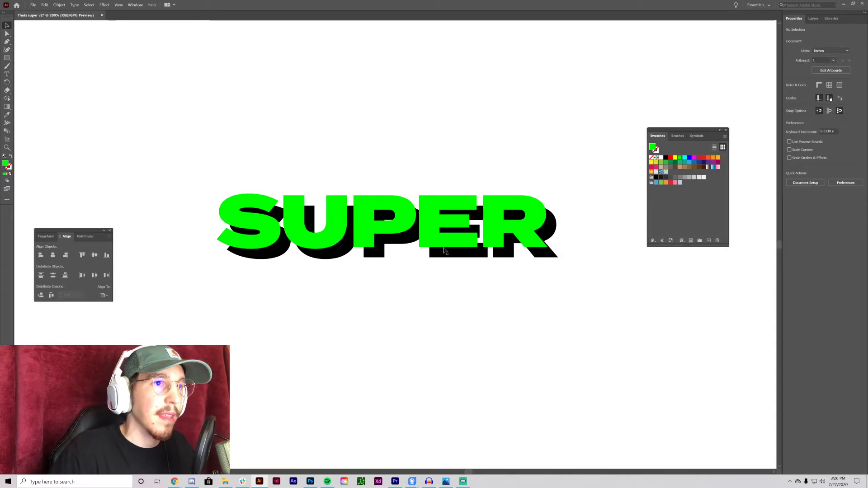
pyautogui.click(402, 221)
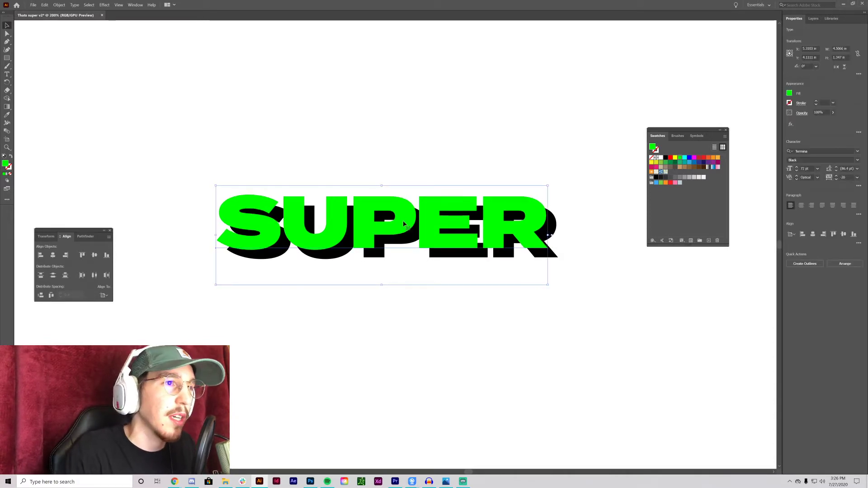
pyautogui.press('Up')
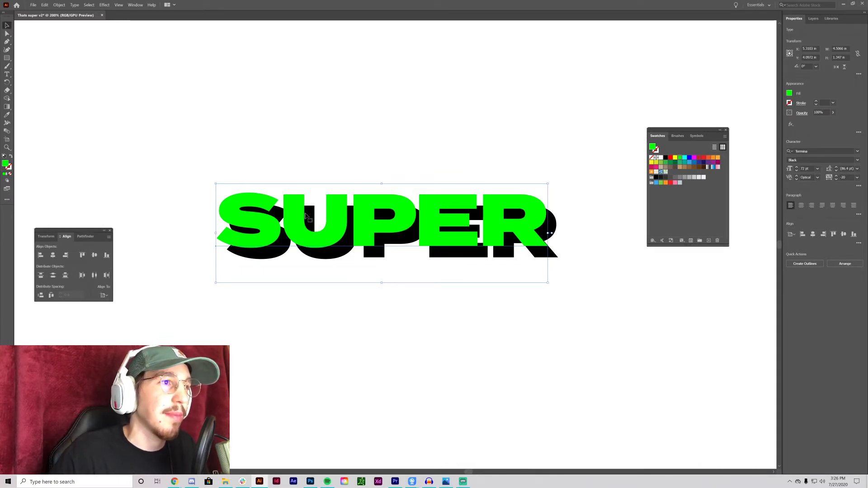
pyautogui.click(380, 351)
pyautogui.hotkey('ctrl', 'z')
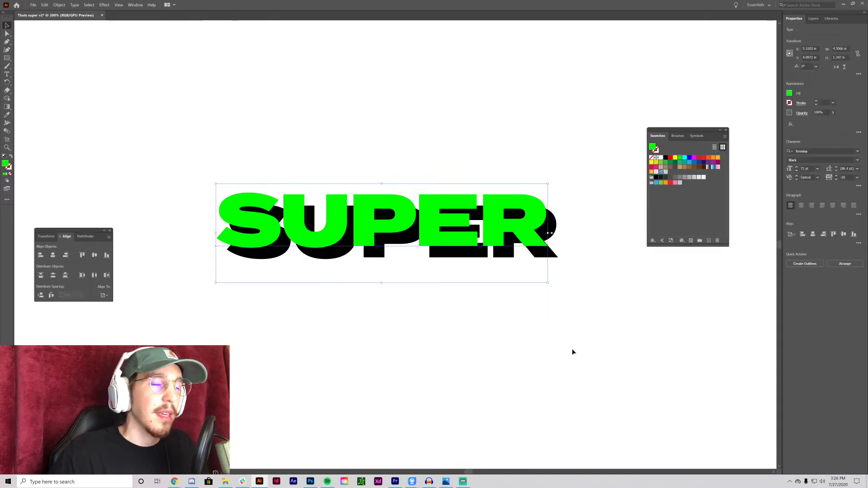
pyautogui.click(98, 182)
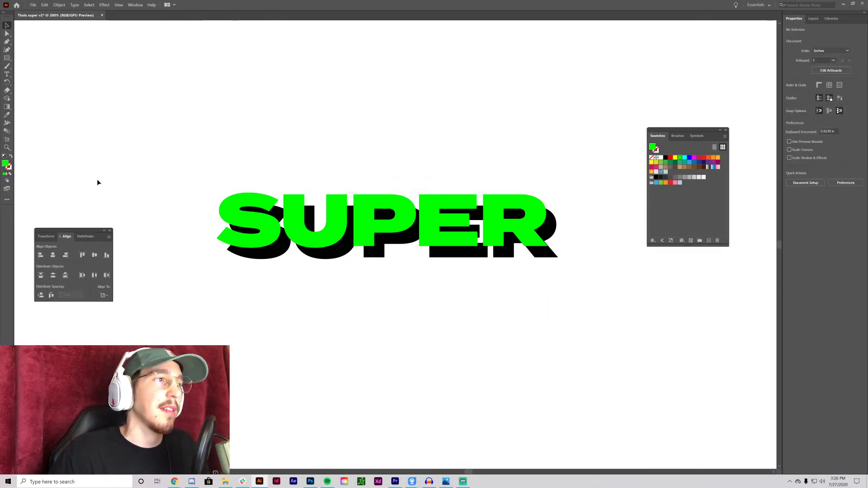
# Step: Expand both SUPER text copies into shapes, then switch to Outline view
pyautogui.click(7, 131)
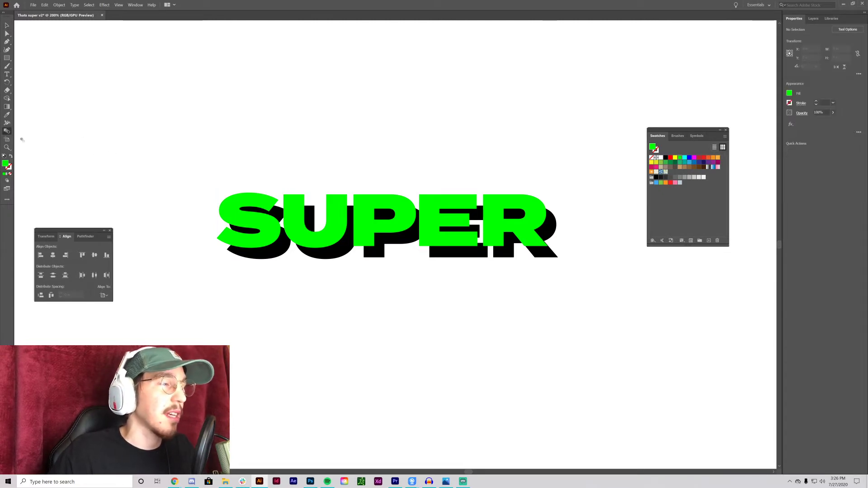
pyautogui.press('v')
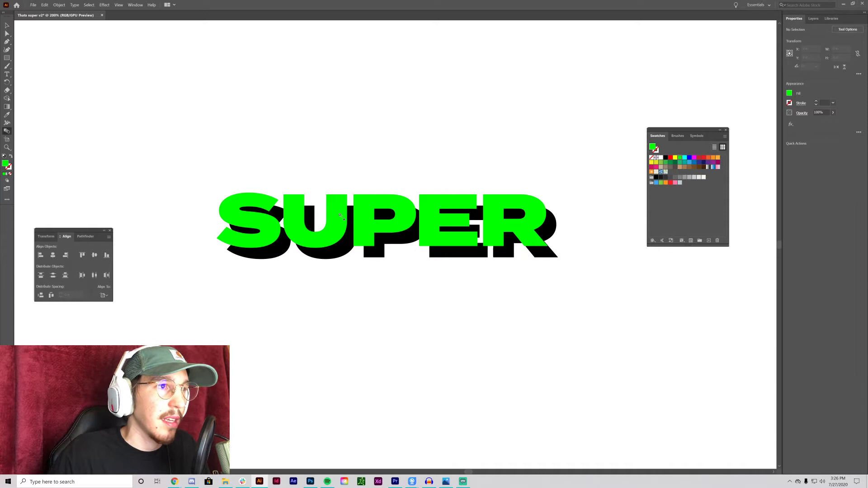
pyautogui.hotkey('ctrl', 'a')
pyautogui.click(59, 5)
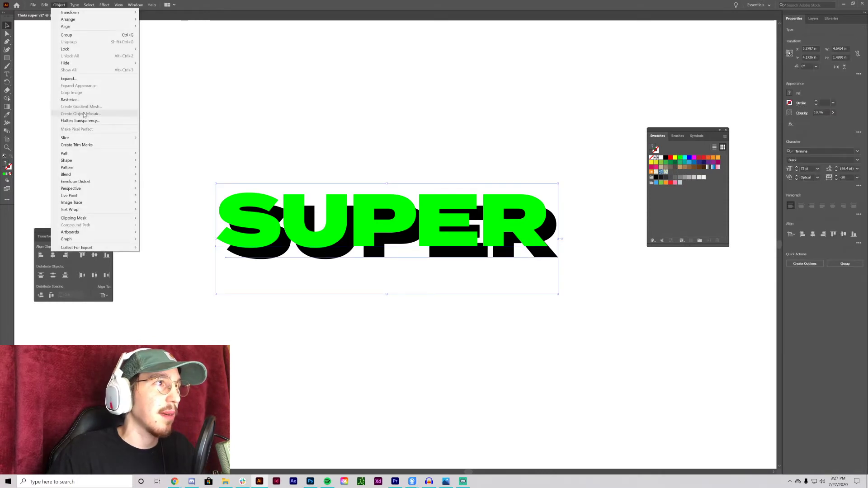
pyautogui.click(69, 79)
pyautogui.click(429, 340)
pyautogui.click(519, 306)
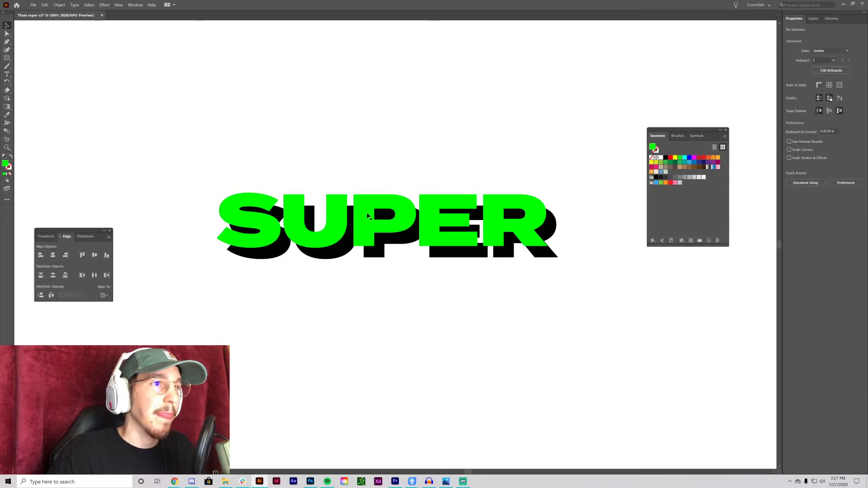
pyautogui.hotkey('ctrl', 'z')
pyautogui.hotkey('ctrl', 'shift', 'z')
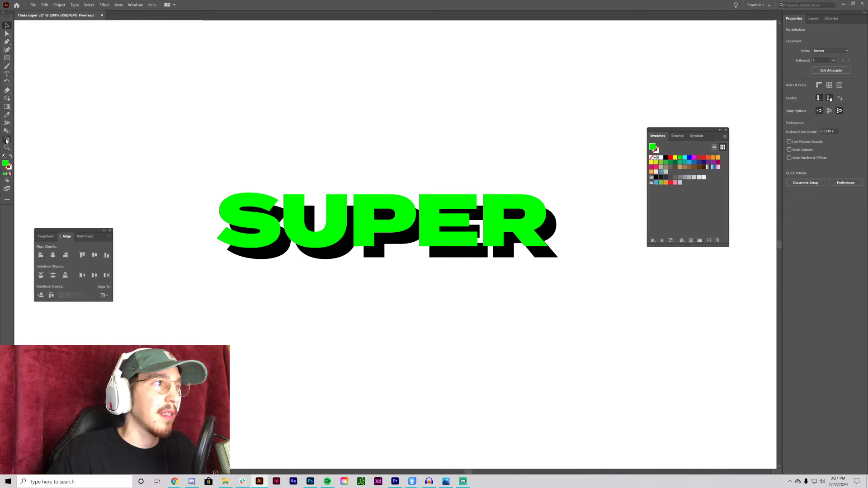
pyautogui.hotkey('ctrl', 'y')
pyautogui.hotkey('ctrl', 'y')
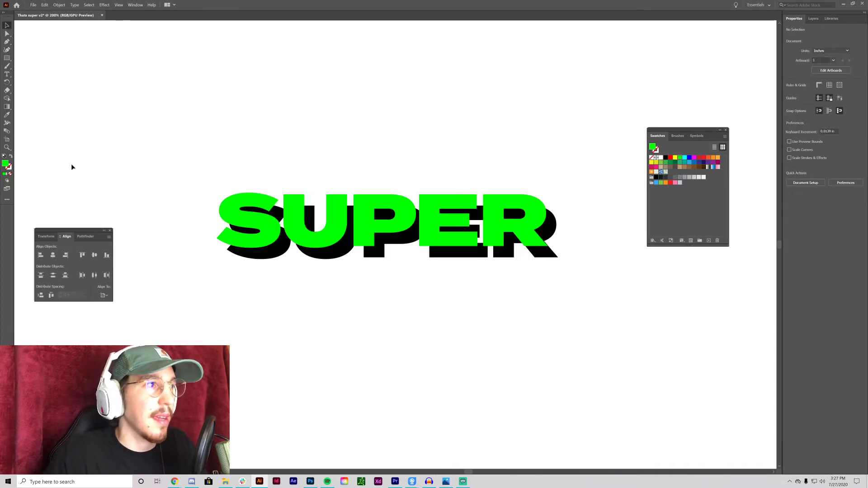
# Step: Blend the green SUPER into its black shadow copy with the Blend tool, then deselect
pyautogui.click(7, 132)
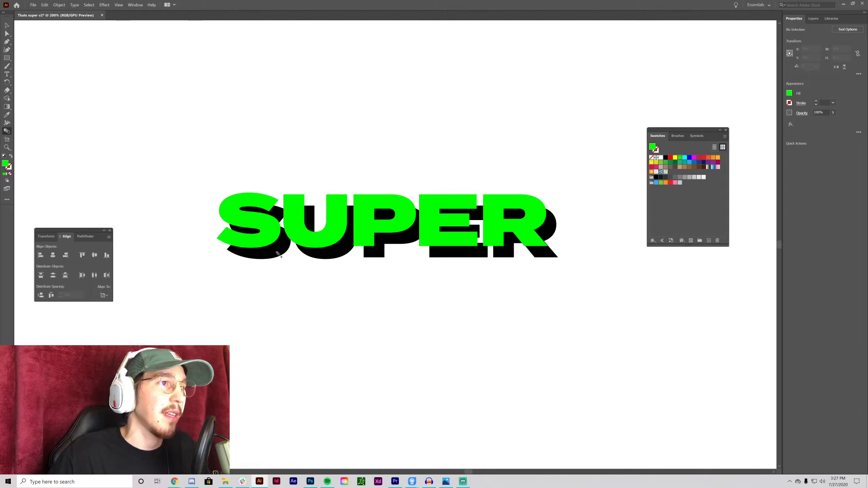
pyautogui.click(277, 253)
pyautogui.click(6, 25)
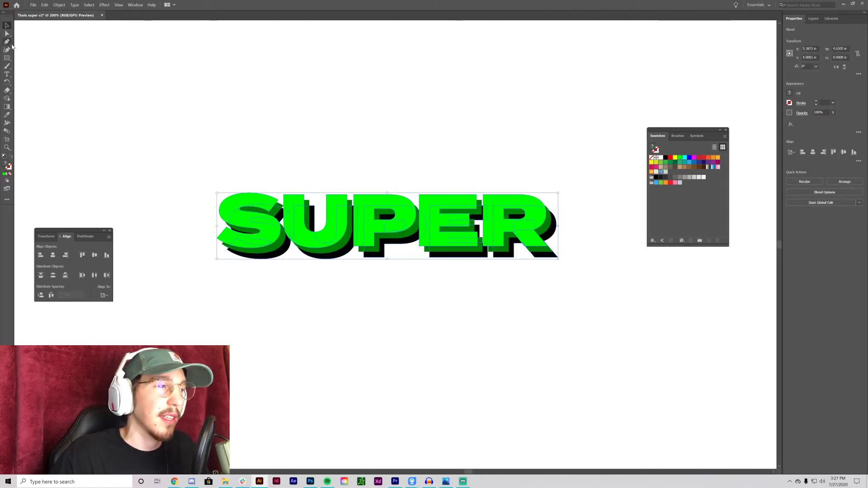
pyautogui.click(257, 261)
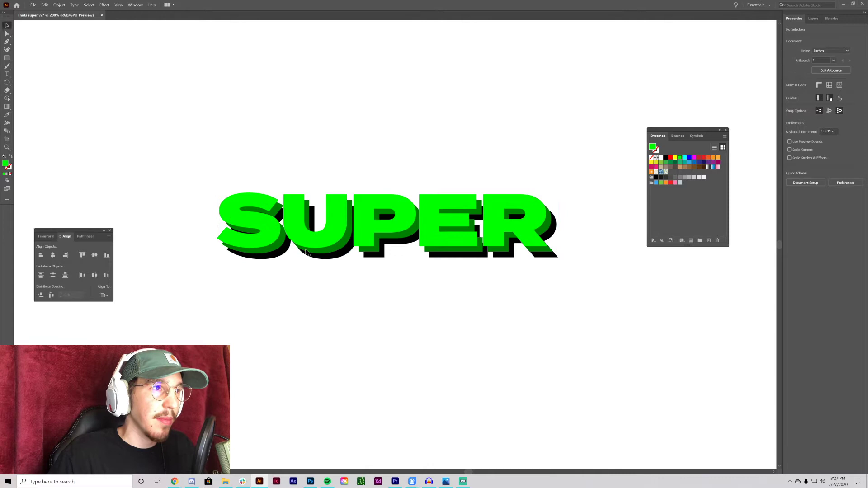
pyautogui.press('w')
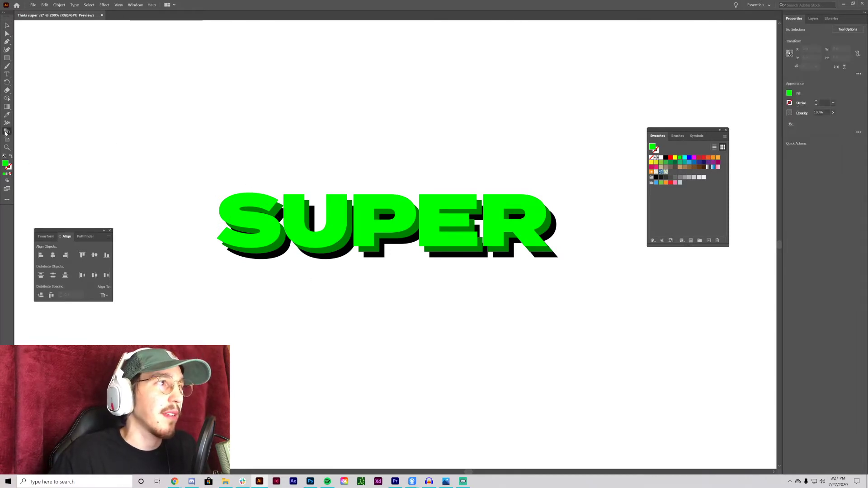
# Step: Set the SUPER blend's spacing to 40 Specified Steps, with Preview on
pyautogui.click(7, 25)
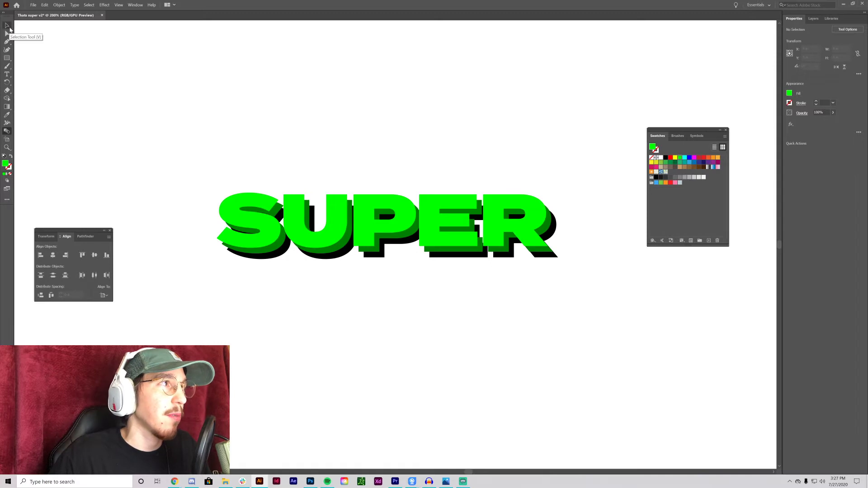
pyautogui.moveTo(128, 93); pyautogui.dragTo(632, 333)
pyautogui.doubleClick(7, 132)
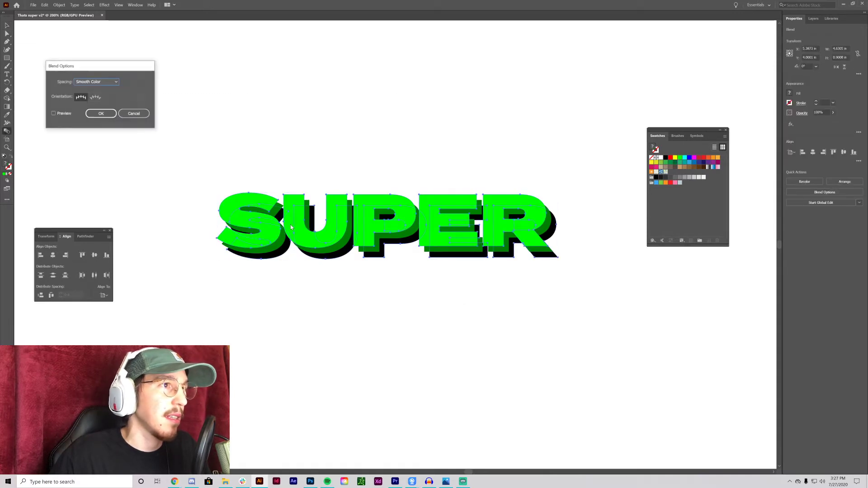
pyautogui.click(53, 114)
pyautogui.click(96, 82)
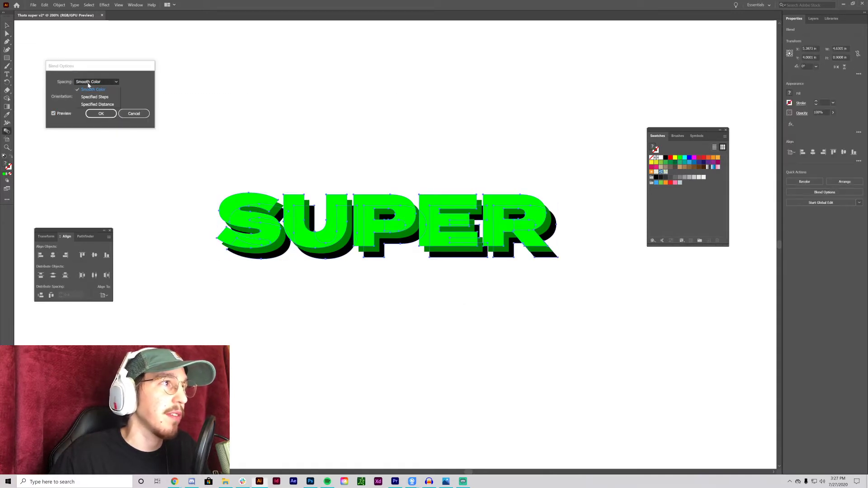
pyautogui.click(91, 90)
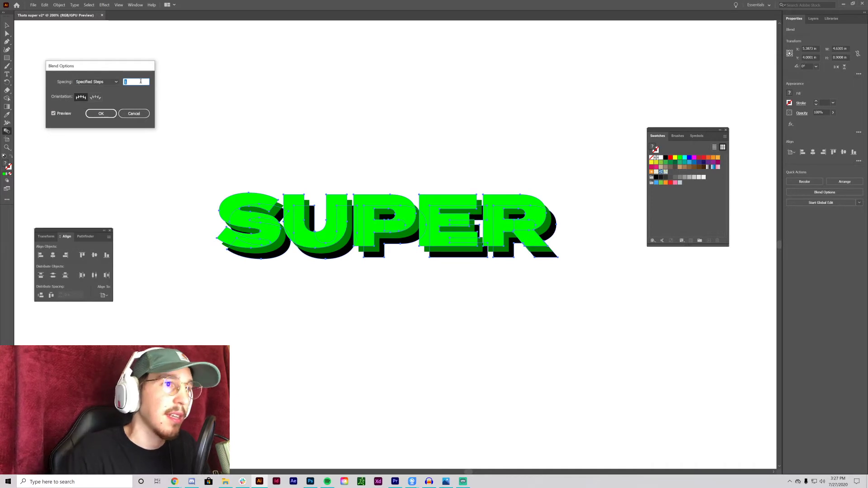
pyautogui.write('4011')
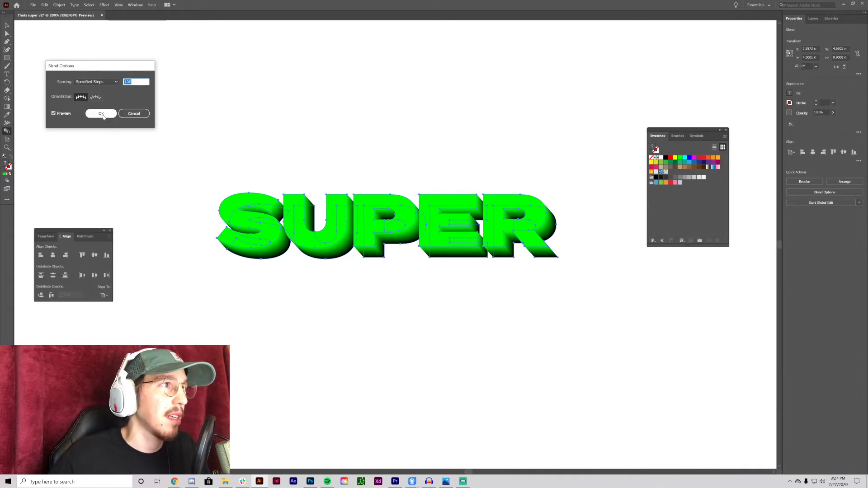
pyautogui.click(101, 114)
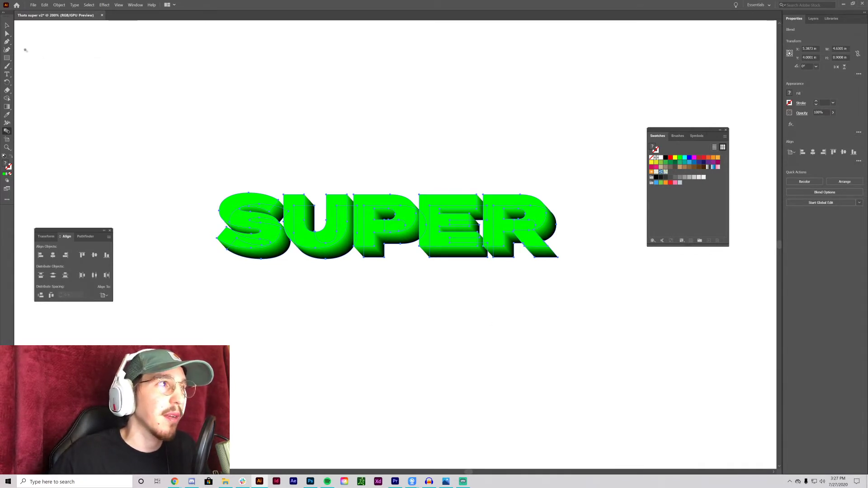
pyautogui.click(7, 25)
# Step: Zoom out, select the SUPER blend and apply Object > Expand
pyautogui.click(208, 245)
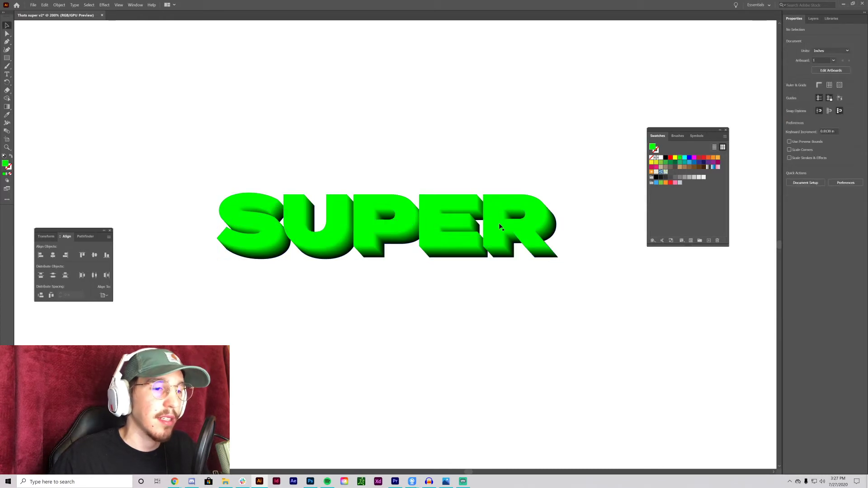
pyautogui.hotkey('ctrl', '-')
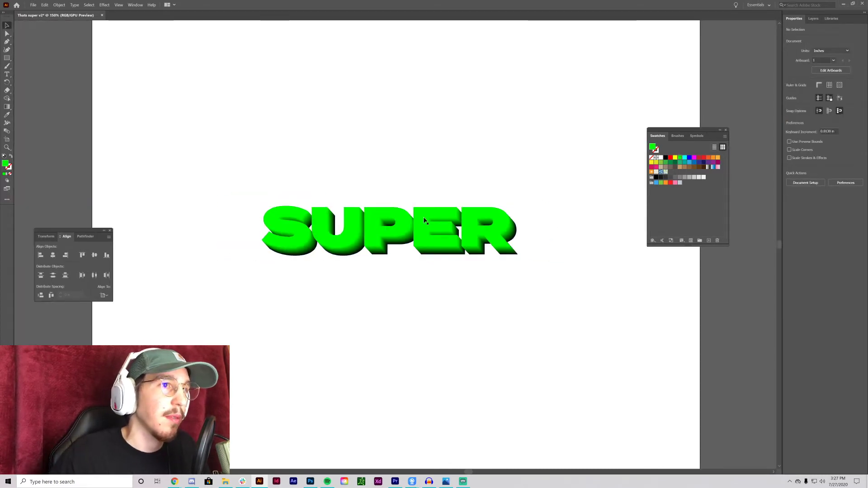
pyautogui.scroll(1, 479, 312)
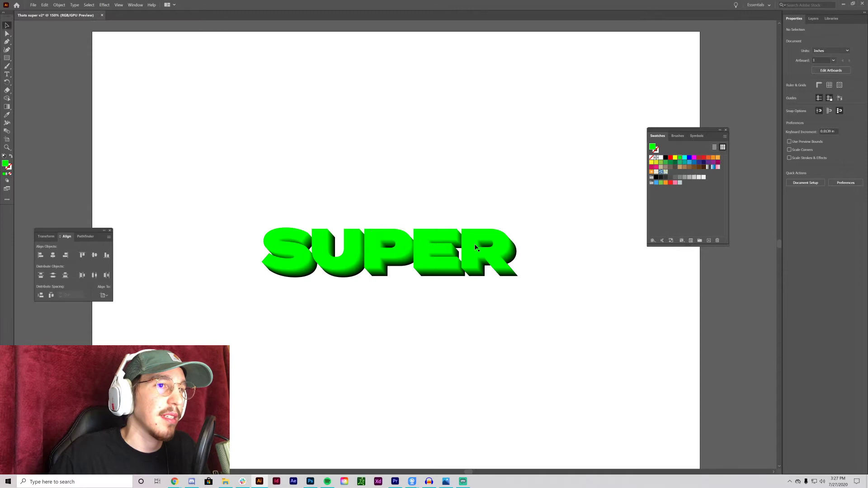
pyautogui.click(442, 256)
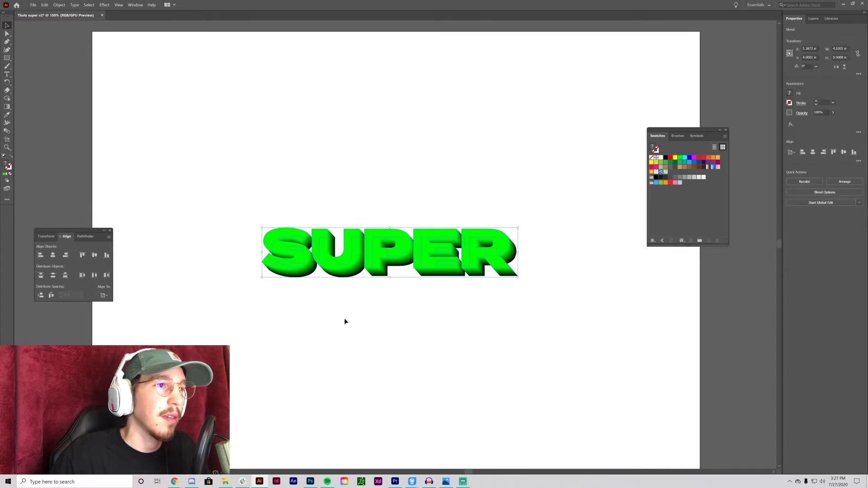
pyautogui.click(63, 5)
pyautogui.click(73, 79)
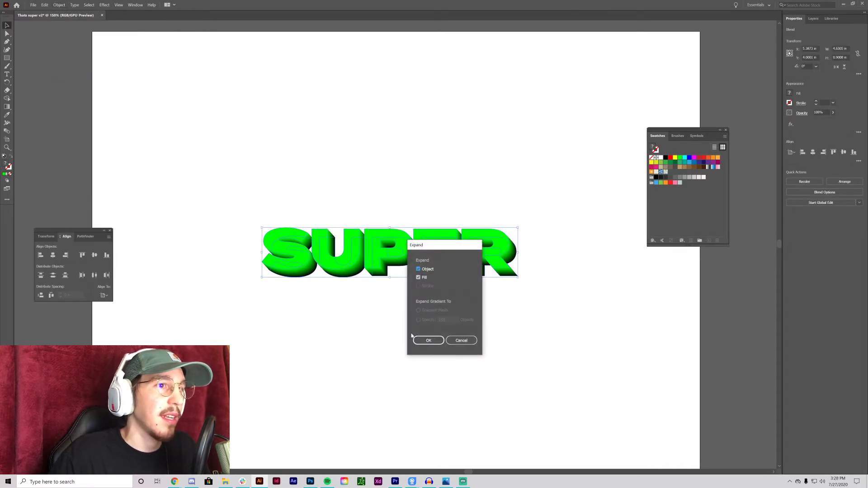
pyautogui.click(426, 340)
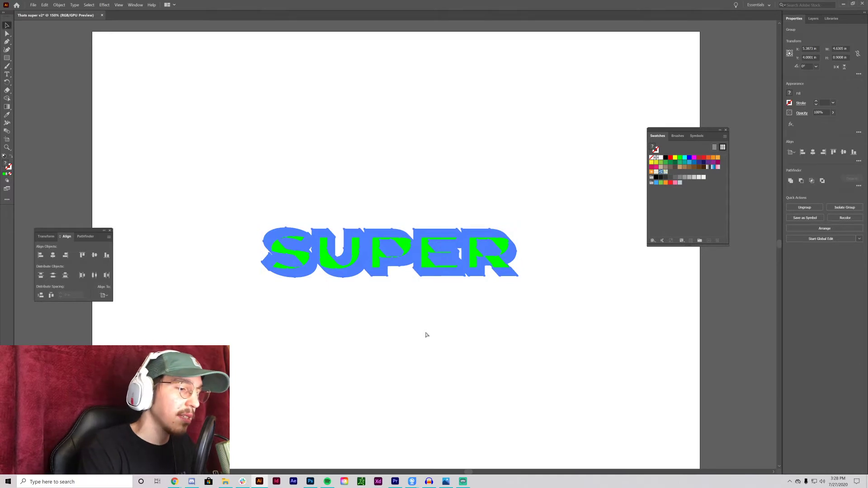
# Step: Check the expanded SUPER shapes in Outline view, then return to Preview
pyautogui.hotkey('ctrl', 'y')
pyautogui.click(426, 333)
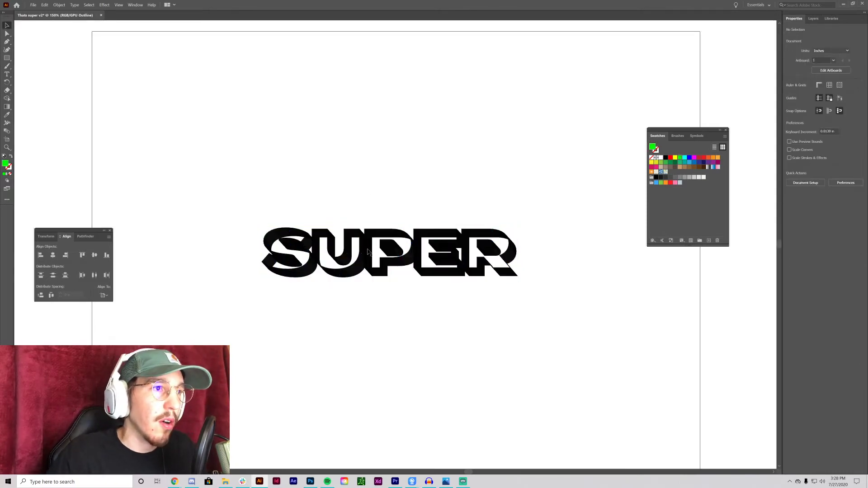
pyautogui.scroll(10, 367, 252)
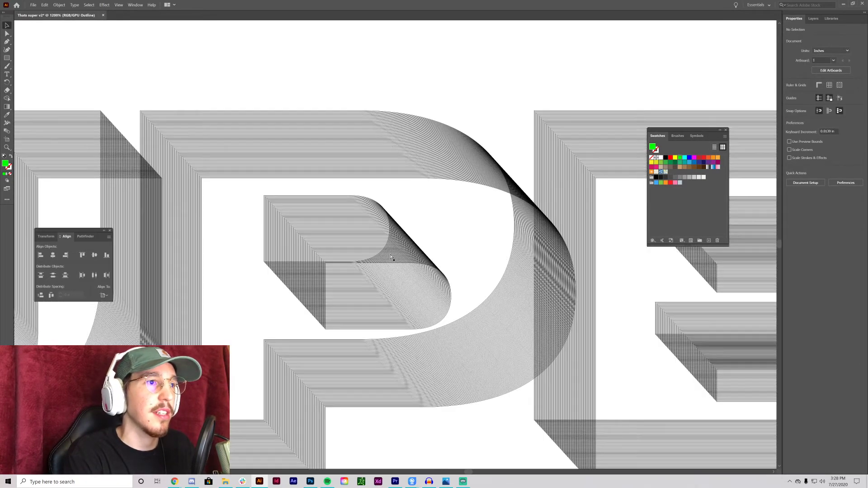
pyautogui.scroll(-8, 391, 257)
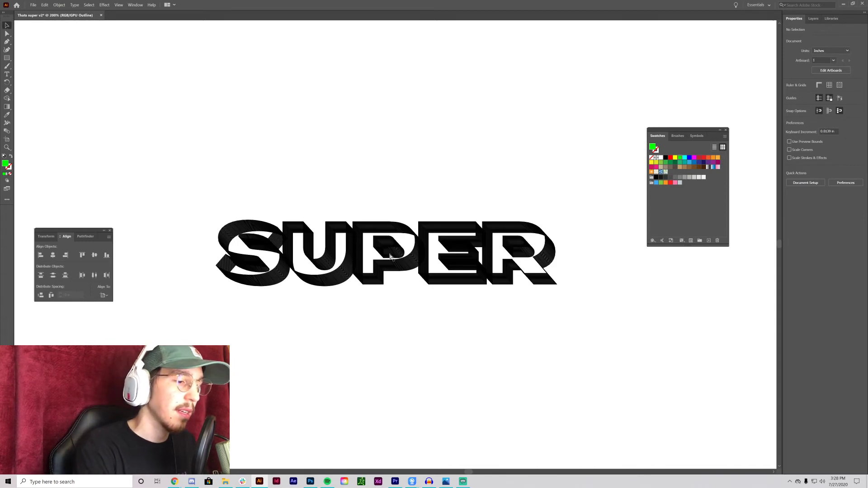
pyautogui.hotkey('ctrl', 'y')
# Step: Select the expanded group and undo the stray SUPER copies
pyautogui.hotkey('ctrl', 'a')
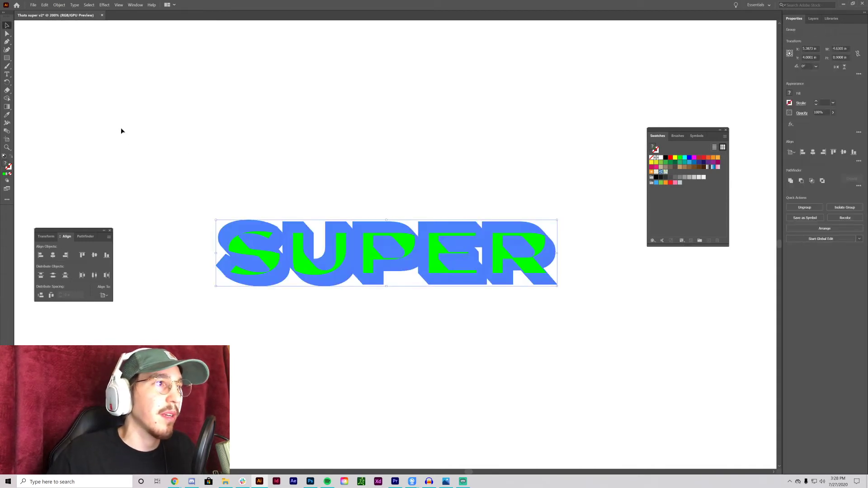
pyautogui.click(59, 5)
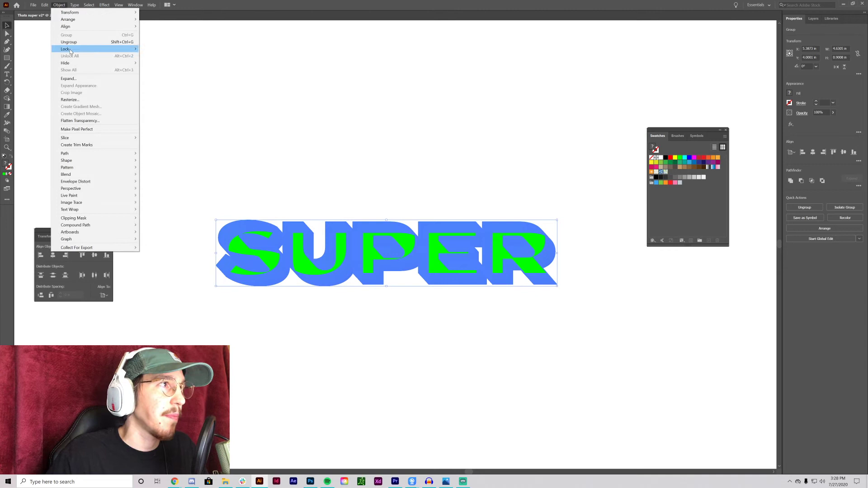
pyautogui.press('Escape')
pyautogui.hotkey('alt', 'ctrl', 'b')
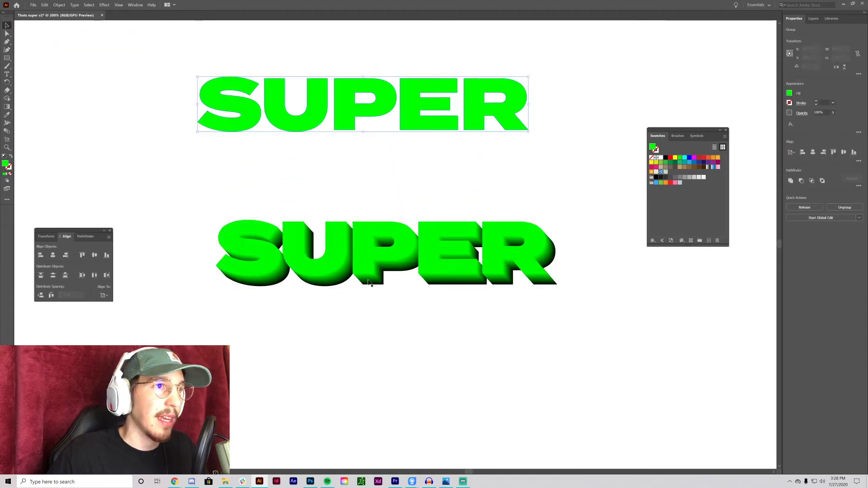
pyautogui.hotkey('ctrl', 'z')
pyautogui.hotkey('ctrl', 'z')
pyautogui.hotkey('ctrl', 'z')
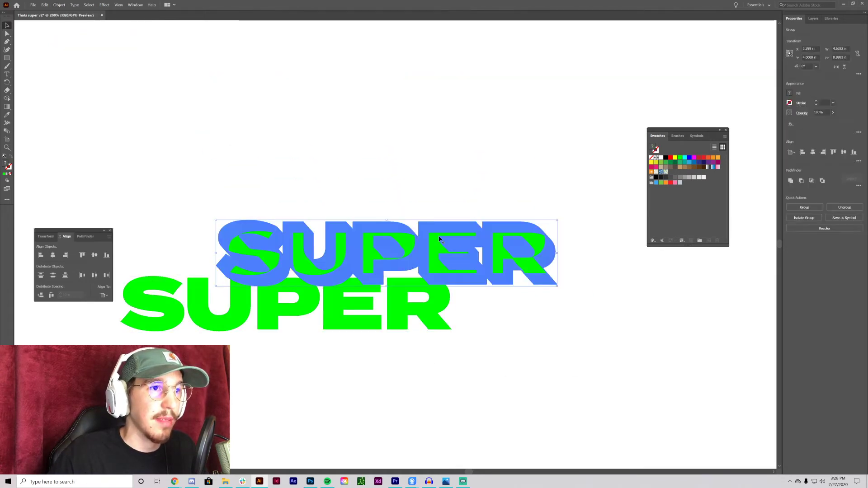
pyautogui.hotkey('ctrl', 'shift', 'z')
pyautogui.hotkey('ctrl', 'shift', 'z')
pyautogui.hotkey('ctrl', 'shift', 'z')
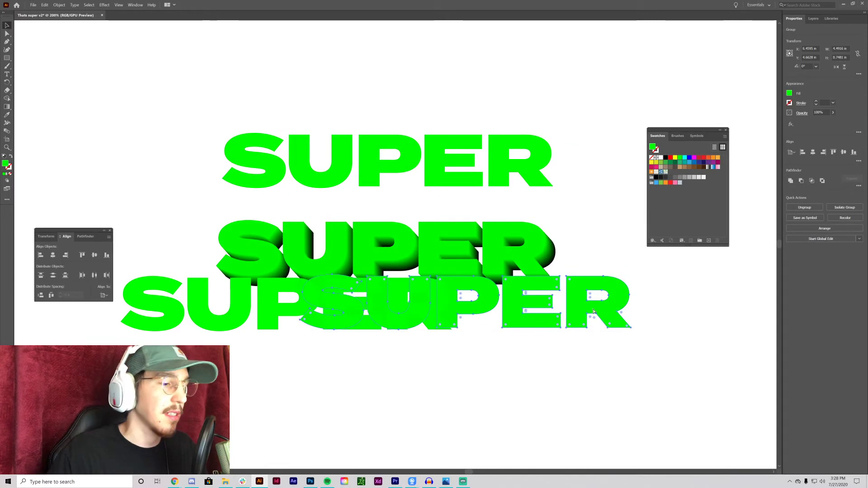
pyautogui.hotkey('ctrl', 'z')
pyautogui.hotkey('ctrl', 'z')
pyautogui.hotkey('ctrl', 'z')
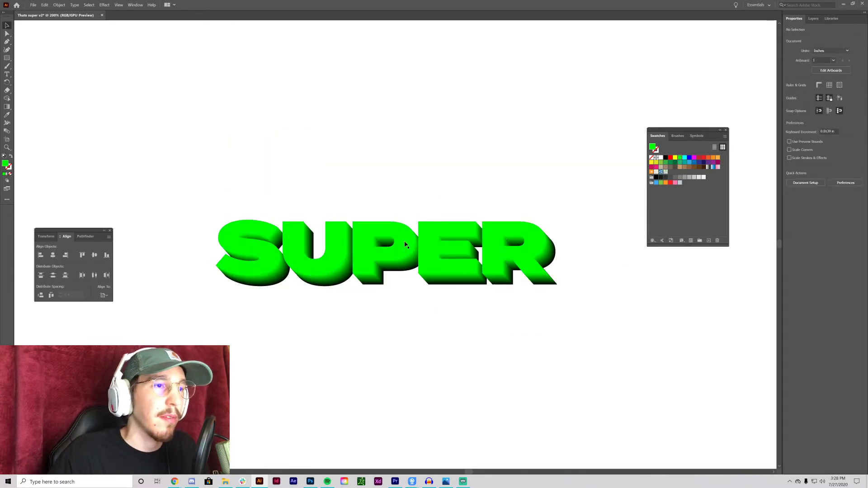
# Step: Lock the 3D SUPER group with Object > Lock > Selection and select the artwork beneath
pyautogui.click(405, 244)
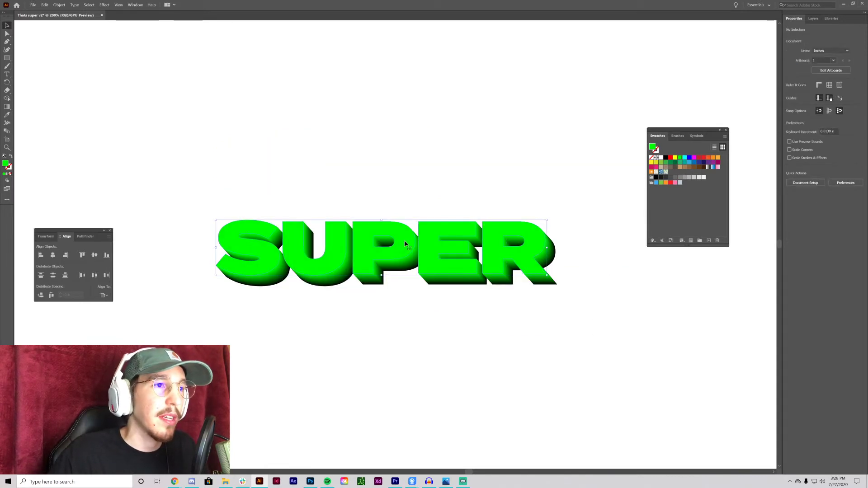
pyautogui.click(63, 5)
pyautogui.moveTo(113, 49)
pyautogui.click(154, 50)
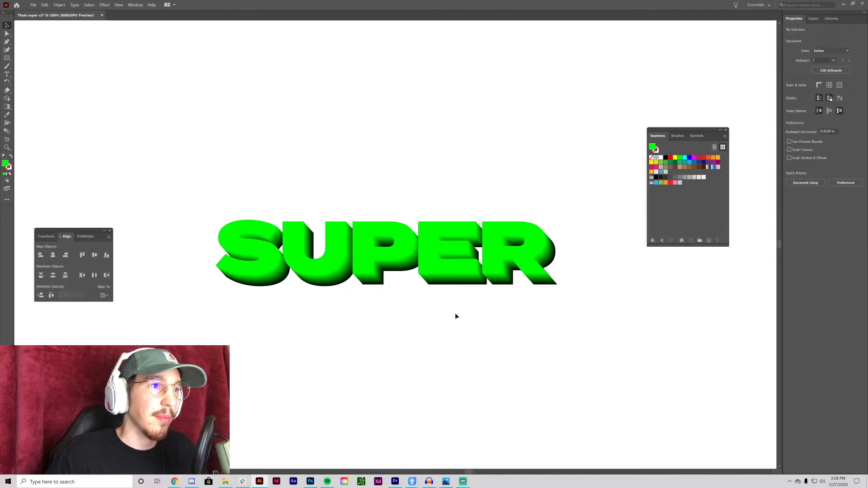
pyautogui.hotkey('ctrl', 'a')
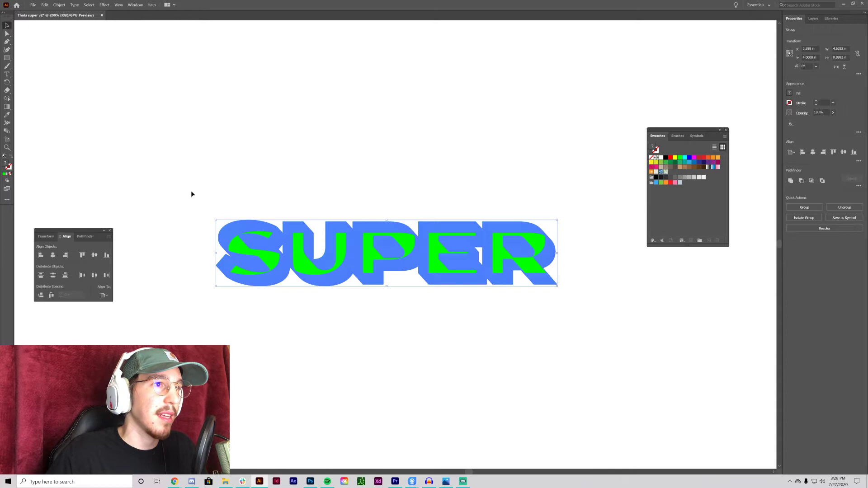
# Step: Bring the Pathfinder panel back into view from the Window menu
pyautogui.click(84, 236)
pyautogui.click(135, 5)
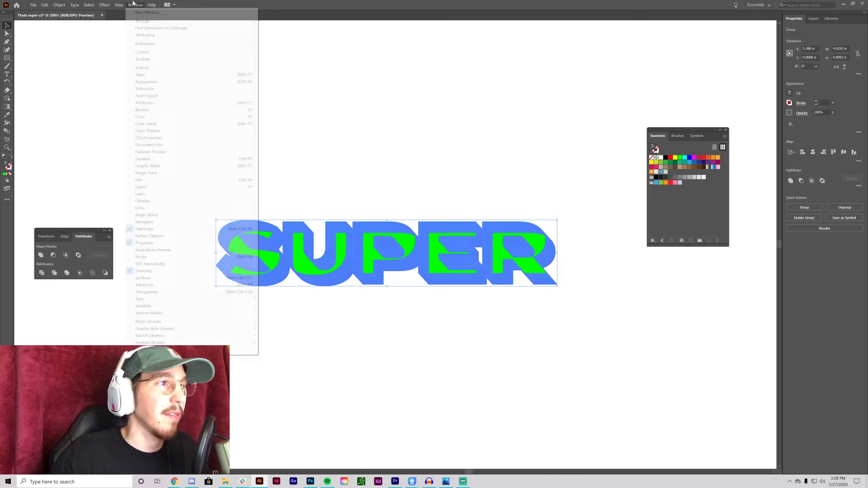
pyautogui.click(155, 230)
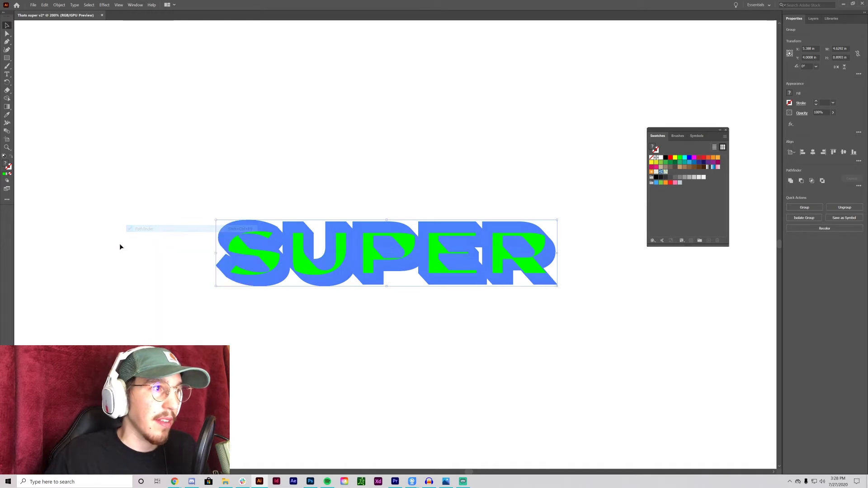
pyautogui.click(135, 5)
pyautogui.click(153, 229)
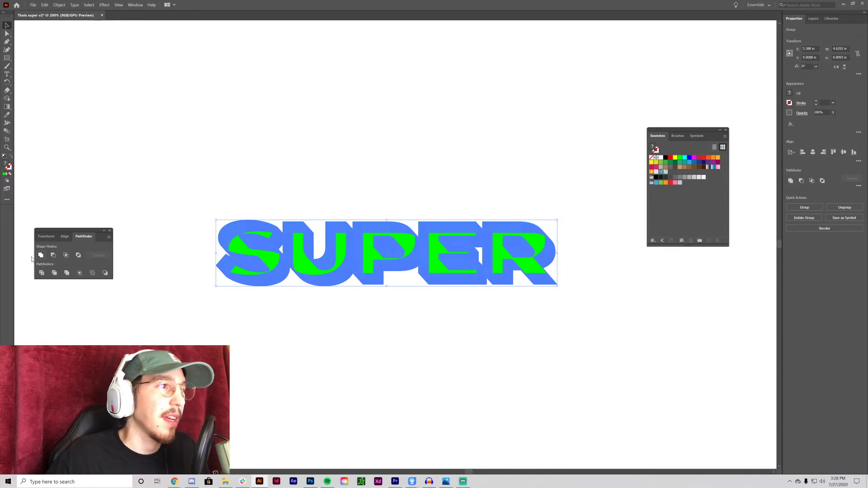
# Step: Merge the SUPER artwork into one compound path with Ctrl+8 and check it in Outline view
pyautogui.hotkey('ctrl', '8')
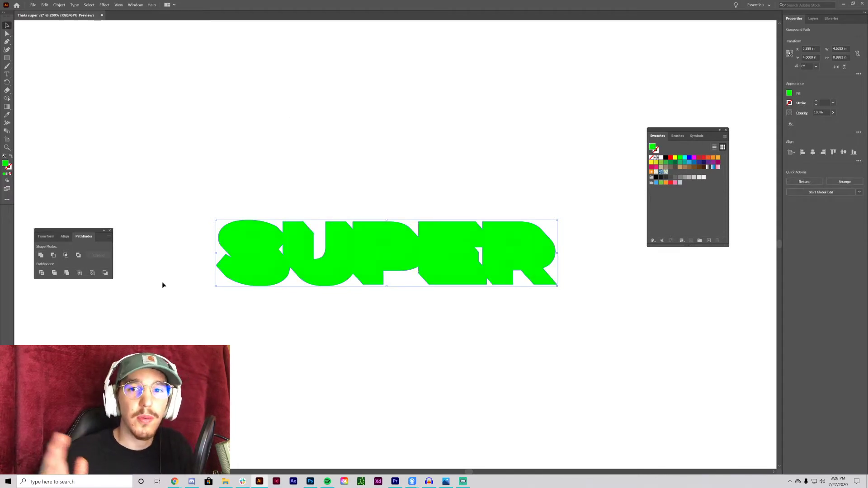
pyautogui.click(310, 208)
pyautogui.hotkey('ctrl', 'y')
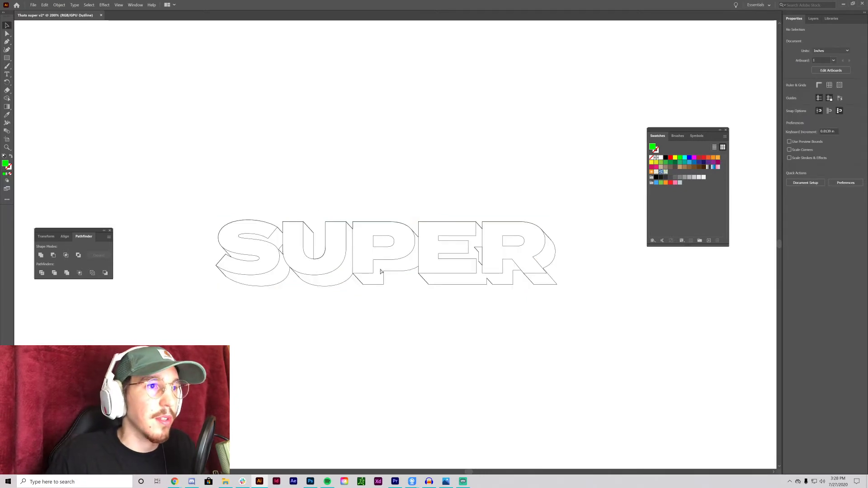
pyautogui.hotkey('ctrl', 'y')
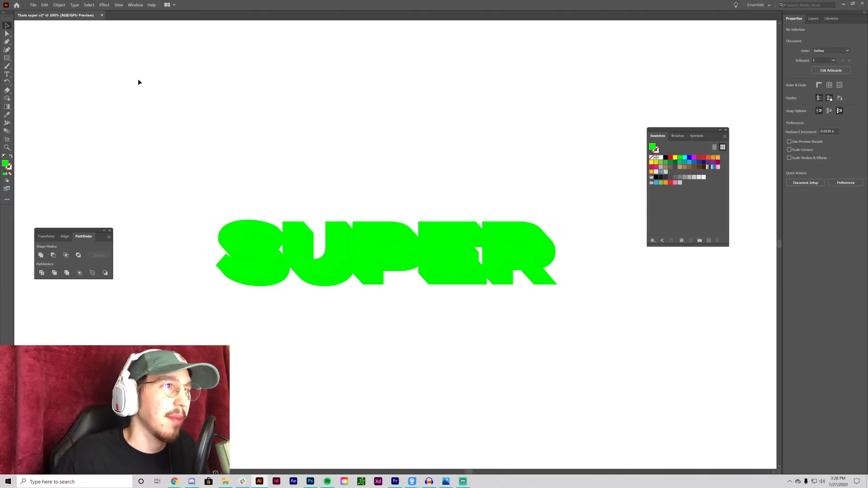
# Step: Select the top SUPER letter group and fill it with blue
pyautogui.click(60, 5)
pyautogui.click(119, 58)
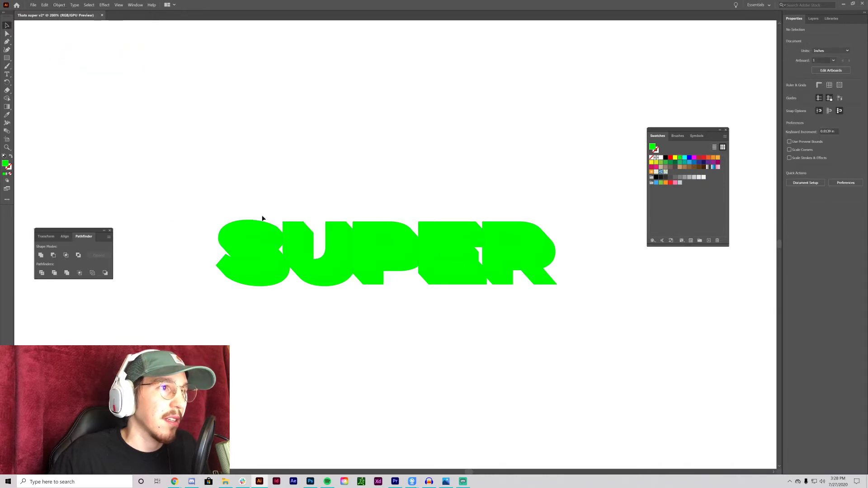
pyautogui.click(690, 162)
pyautogui.click(591, 346)
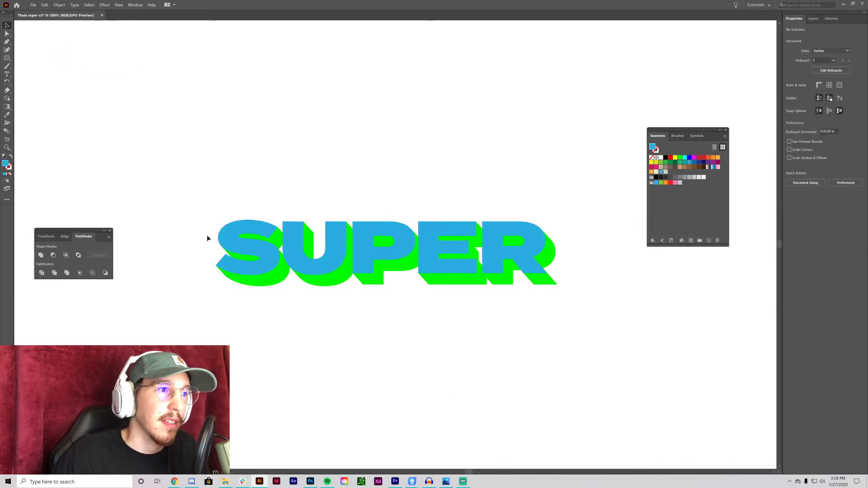
# Step: Detach and close the Swatches panel, then reopen it from the Window menu
pyautogui.click(653, 240)
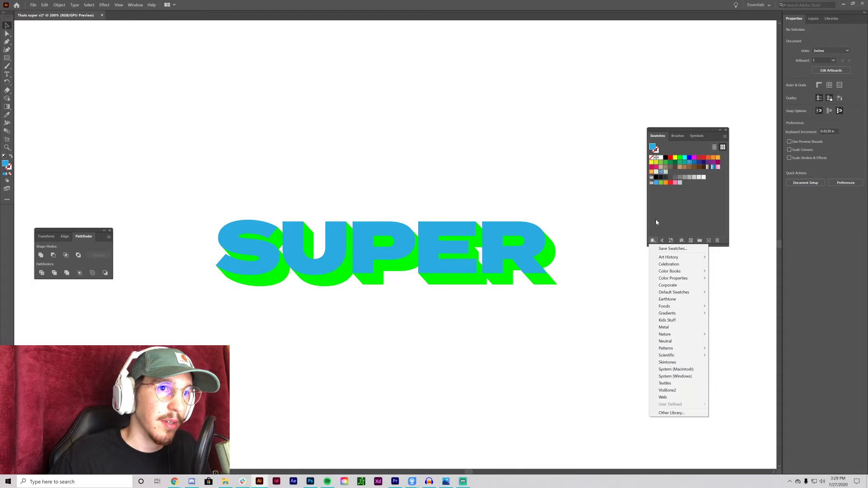
pyautogui.click(657, 222)
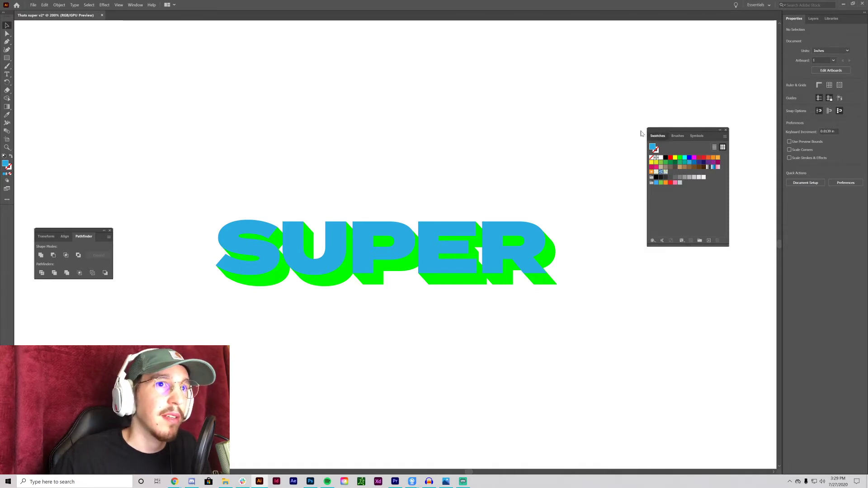
pyautogui.moveTo(657, 136); pyautogui.dragTo(613, 114)
pyautogui.click(606, 105)
pyautogui.click(135, 5)
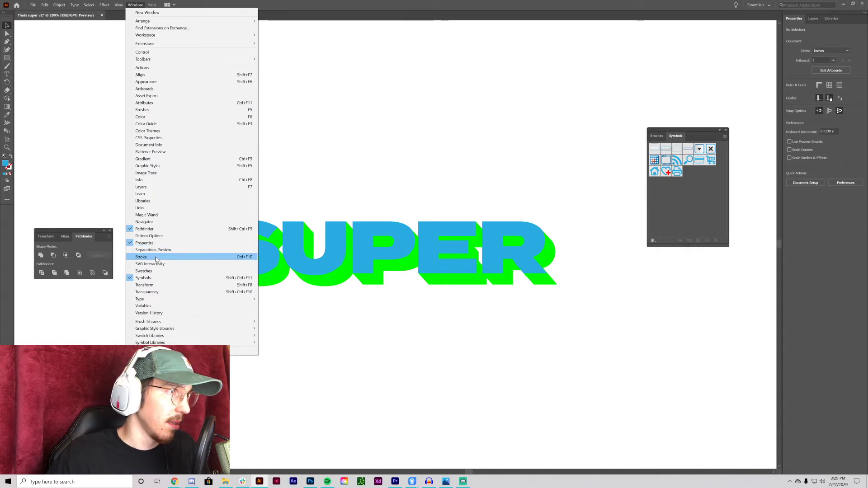
pyautogui.click(143, 271)
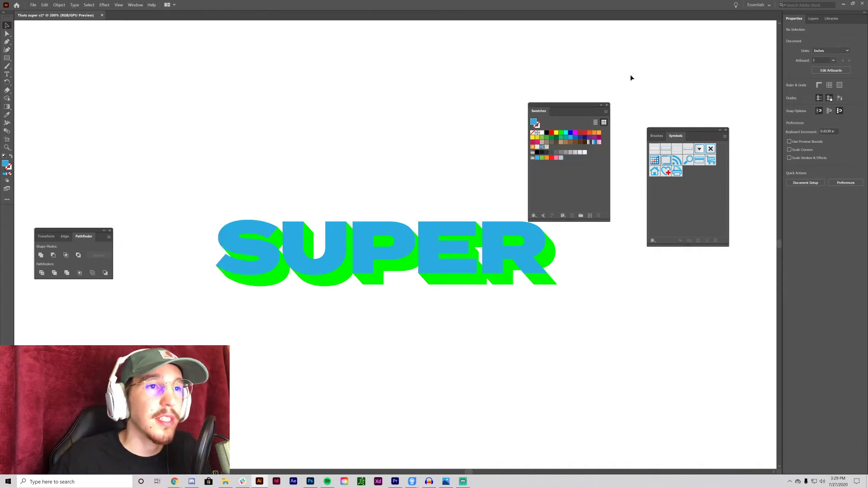
pyautogui.click(139, 5)
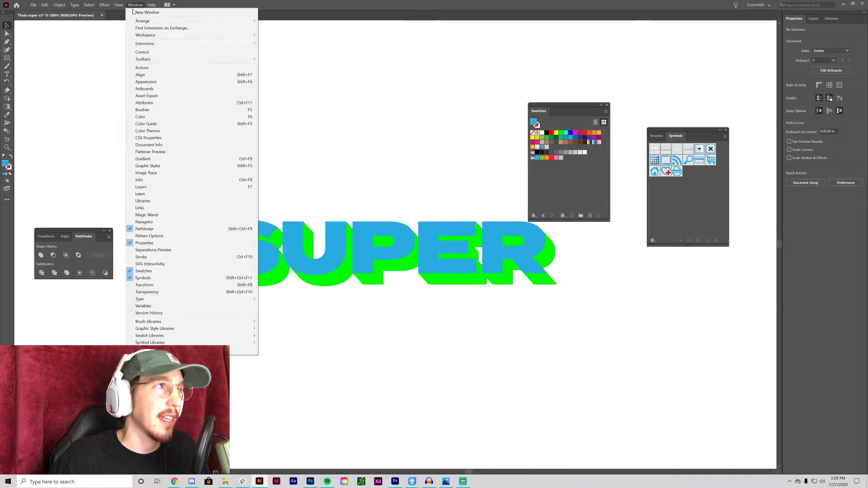
pyautogui.click(498, 81)
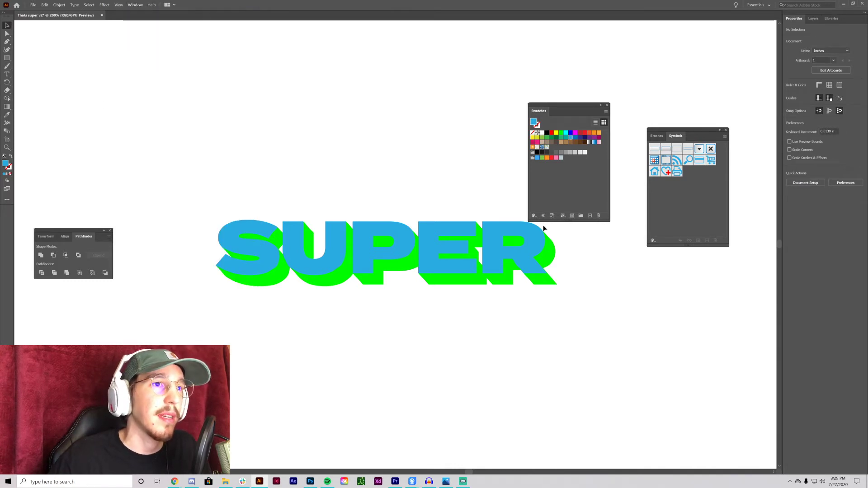
# Step: Open the Gradients > Tints and Shades swatch library and place it beside the Swatches panel
pyautogui.click(442, 236)
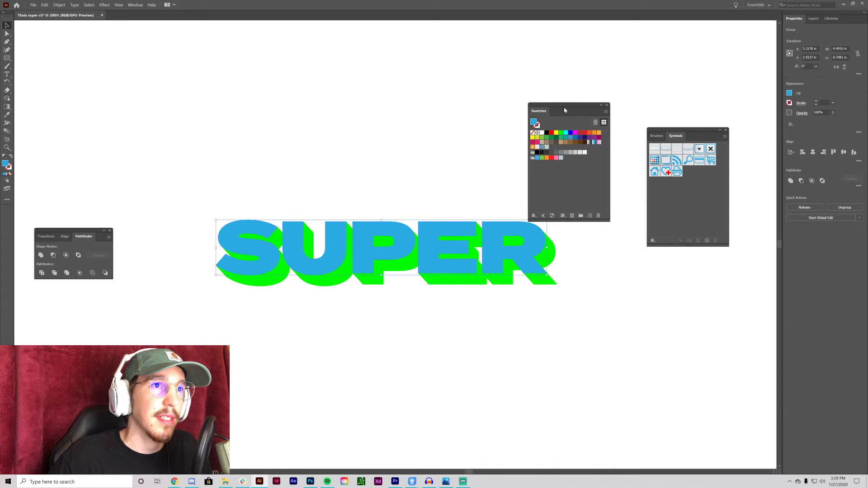
pyautogui.moveTo(566, 111); pyautogui.dragTo(631, 85)
pyautogui.click(599, 190)
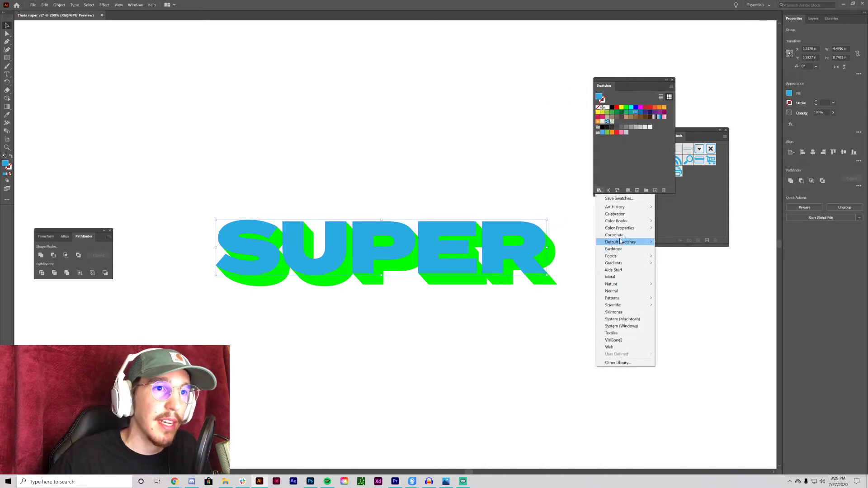
pyautogui.moveTo(623, 265)
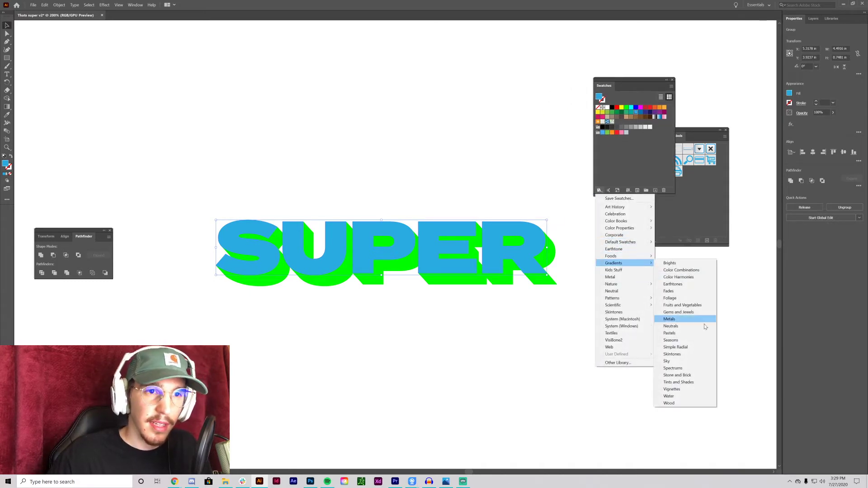
pyautogui.click(679, 383)
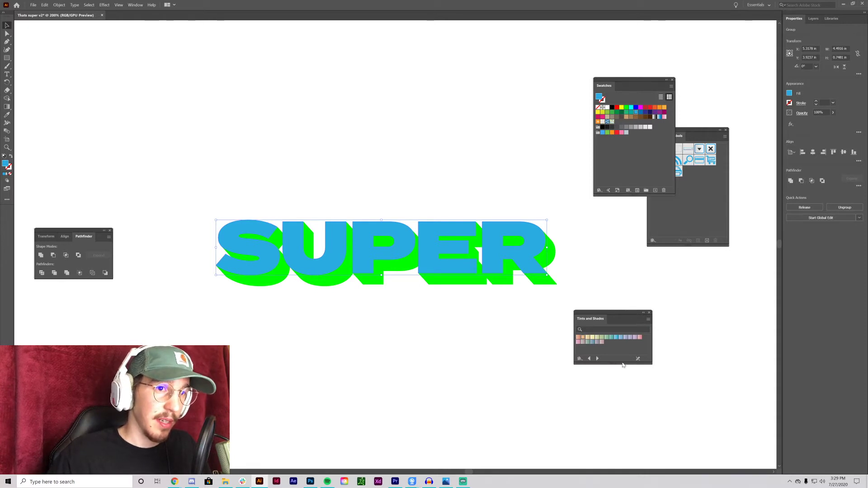
pyautogui.moveTo(619, 364); pyautogui.dragTo(618, 398)
pyautogui.moveTo(628, 311); pyautogui.dragTo(675, 257)
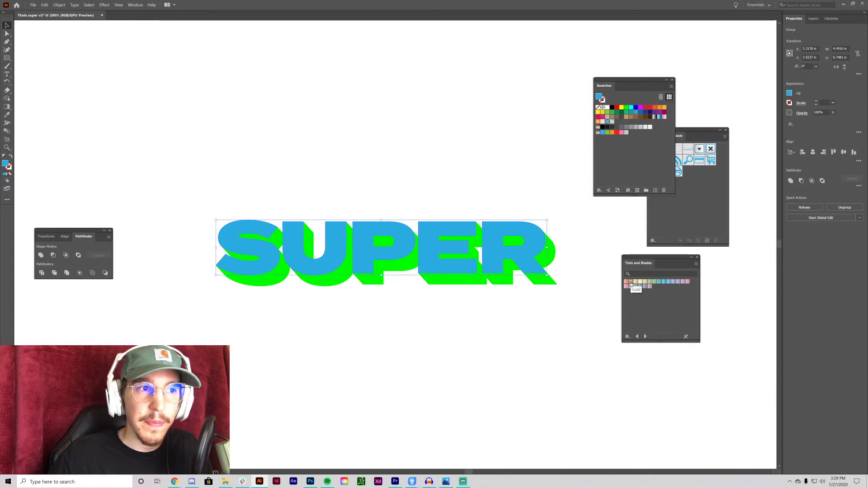
# Step: Fill the SUPER letters with the Blue Grey gradient and the shadow with a peach gradient
pyautogui.click(668, 283)
pyautogui.click(452, 322)
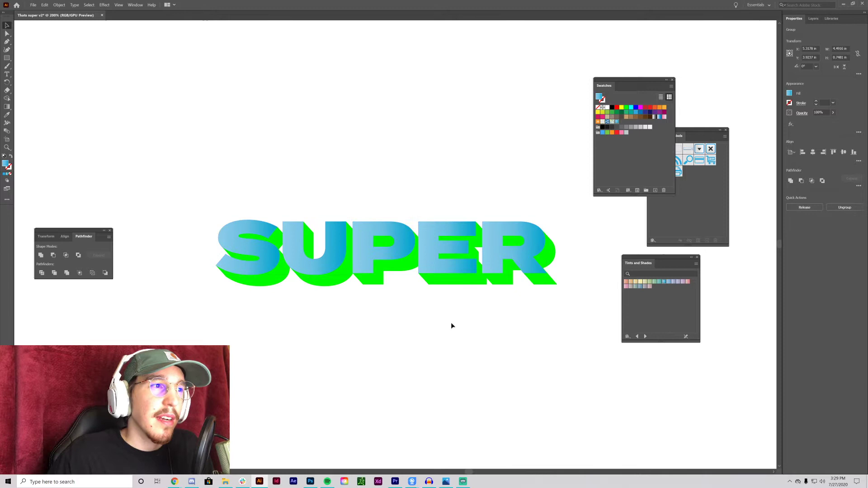
pyautogui.click(375, 281)
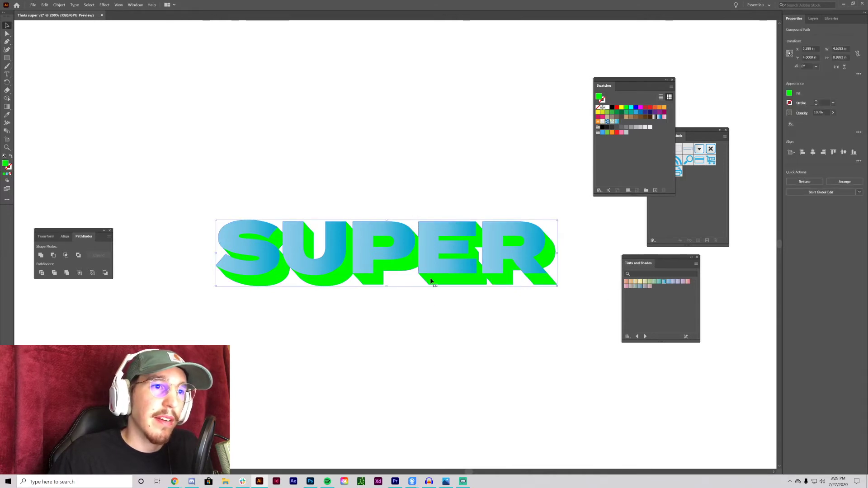
pyautogui.click(626, 281)
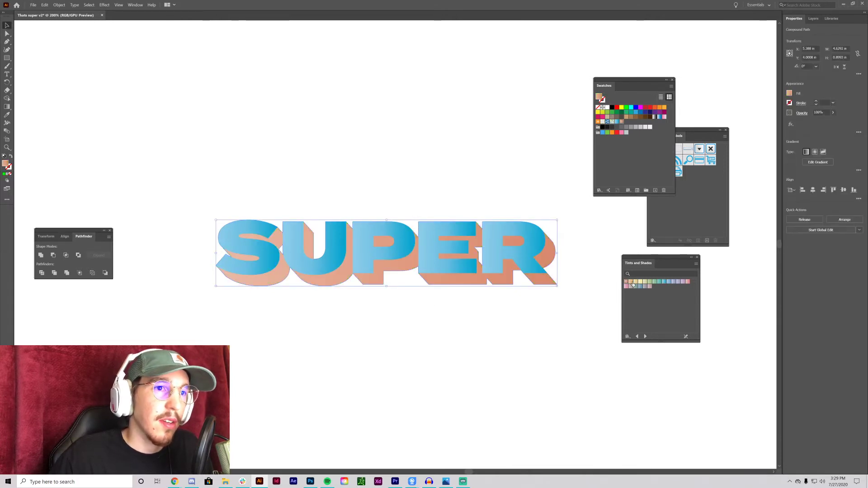
pyautogui.click(633, 282)
pyautogui.click(610, 296)
# Step: In the Gradient panel, set the letters' gradient to 90° and add a stop near 35%
pyautogui.click(250, 228)
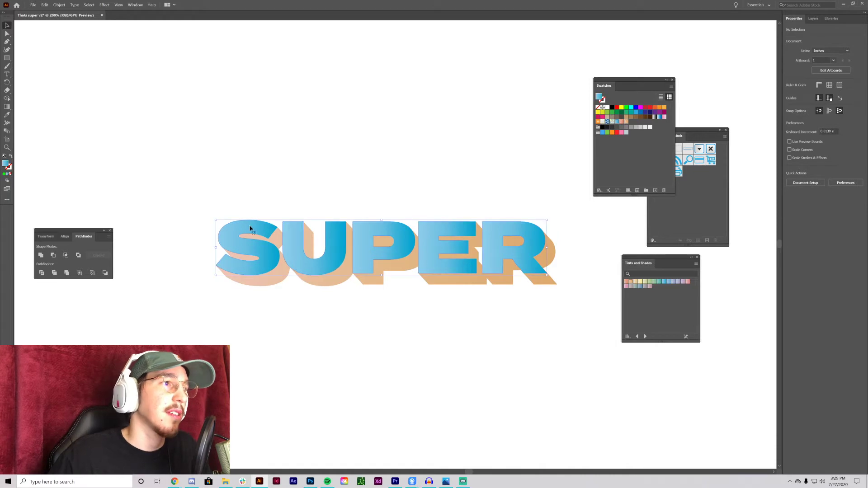
pyautogui.click(135, 5)
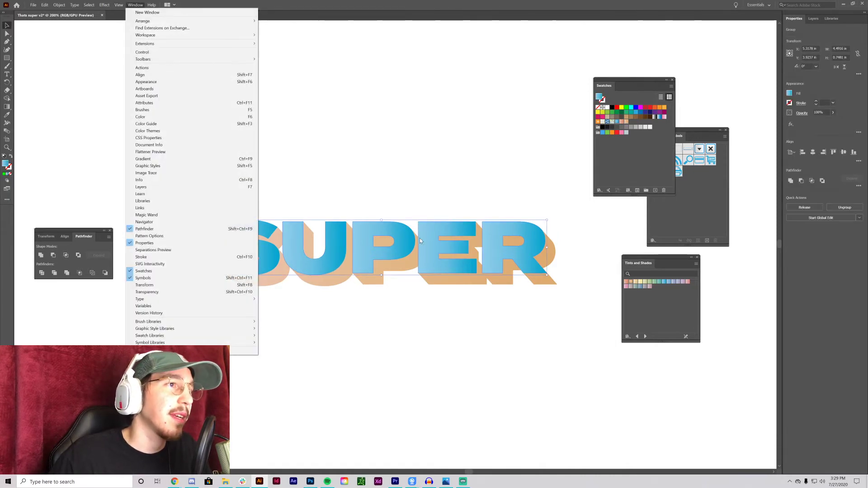
pyautogui.click(149, 159)
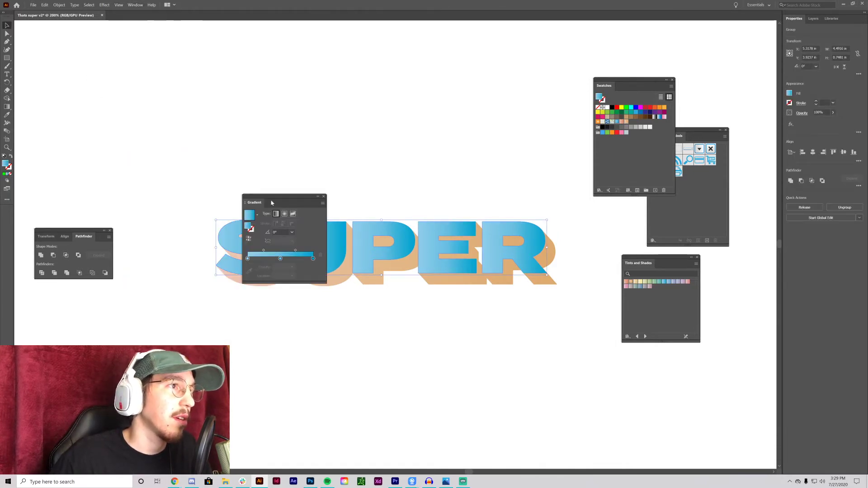
pyautogui.moveTo(272, 203); pyautogui.dragTo(156, 98)
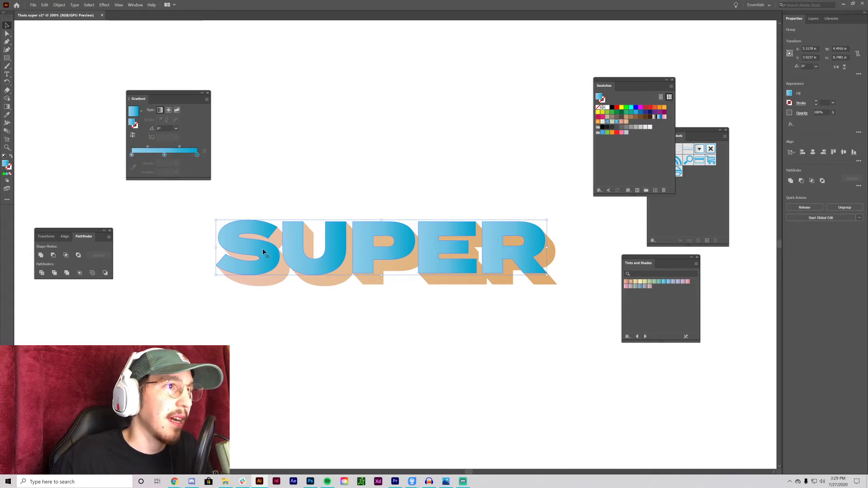
pyautogui.click(176, 129)
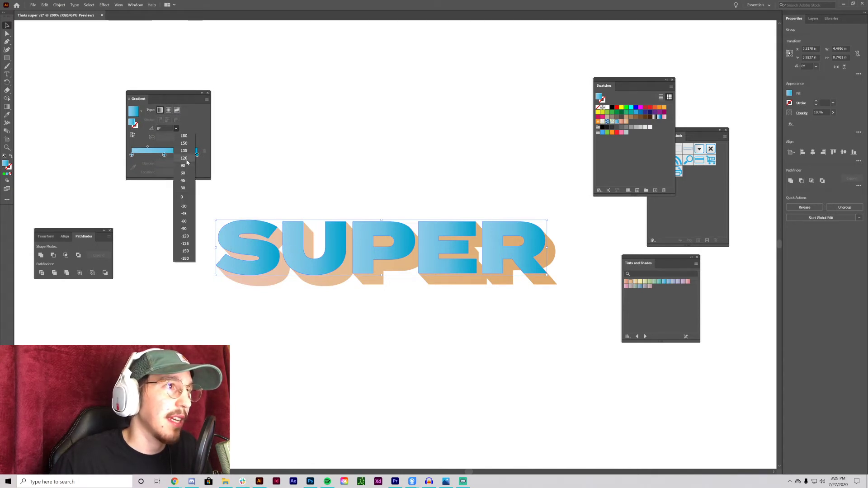
pyautogui.click(188, 166)
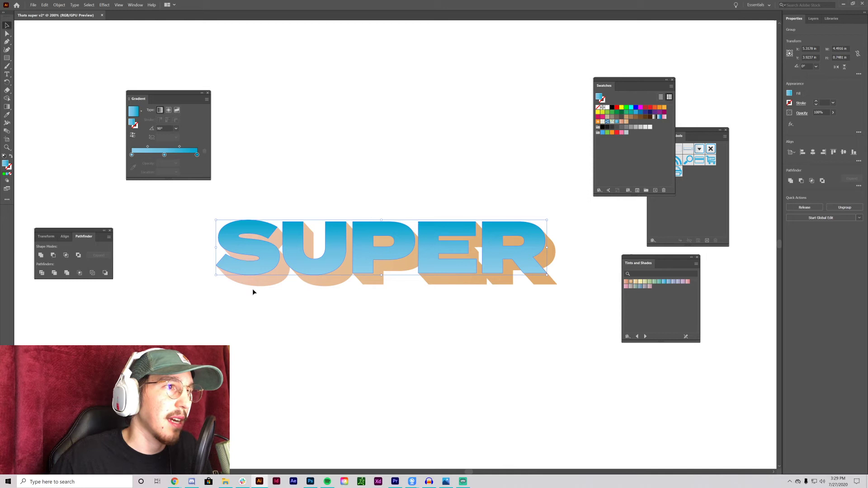
pyautogui.moveTo(164, 156); pyautogui.dragTo(154, 156)
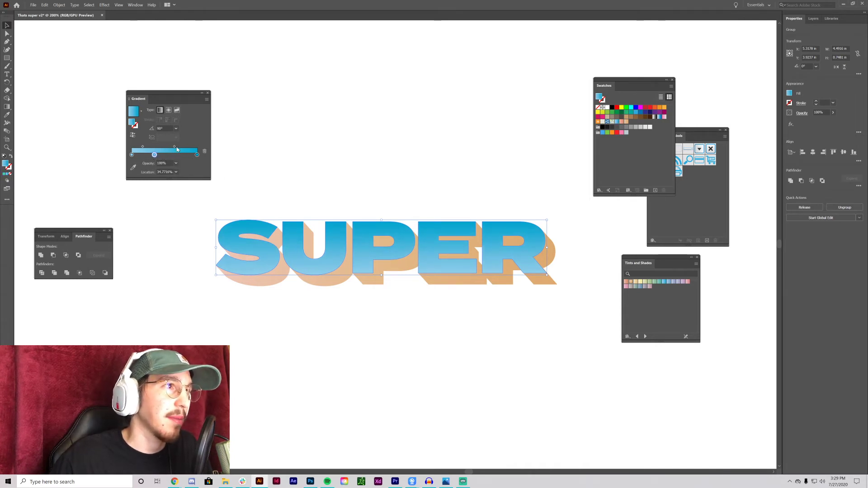
# Step: Make the shadow's gradient vertical at 90° as well, then deselect
pyautogui.click(283, 150)
pyautogui.click(319, 286)
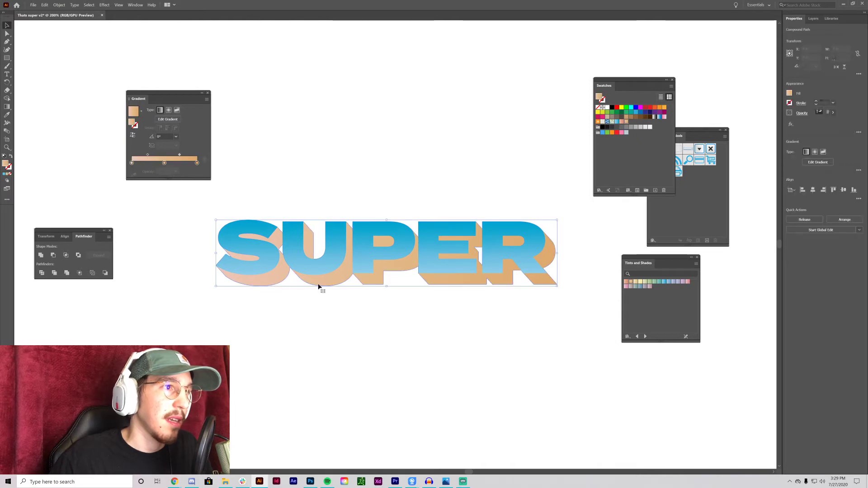
pyautogui.click(176, 136)
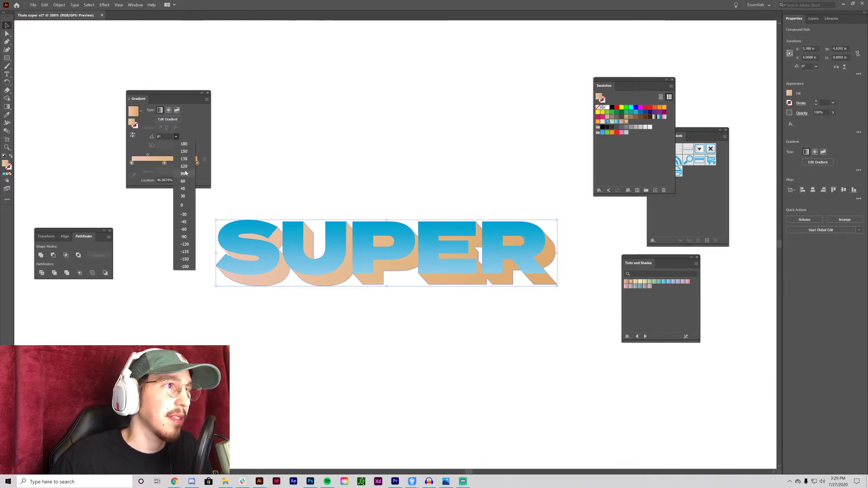
pyautogui.click(184, 173)
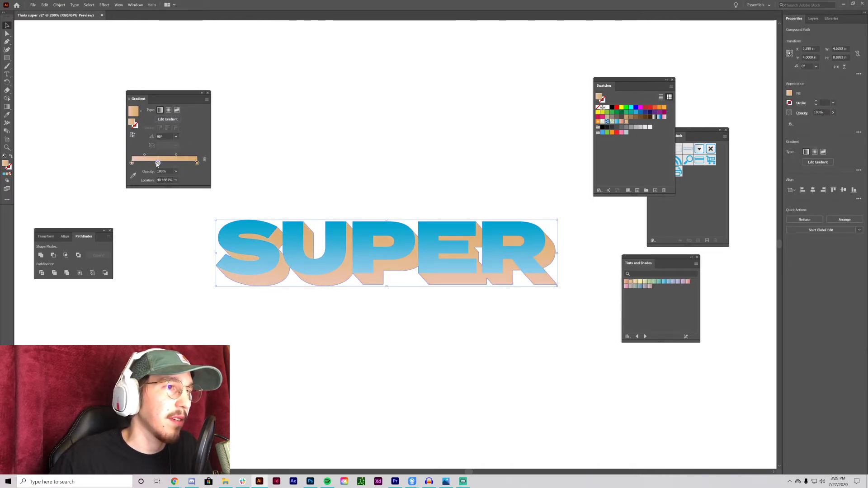
pyautogui.click(397, 313)
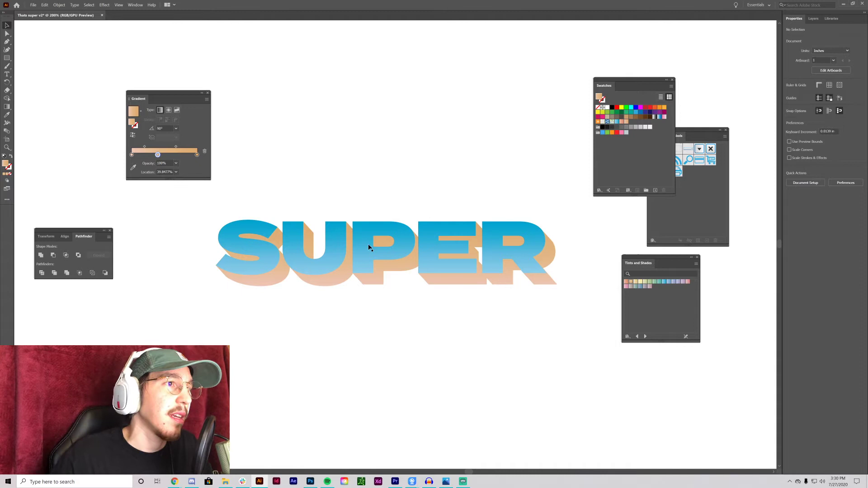
# Step: Give the blue SUPER letters a light grey (F2F2F2) stroke using the Stroke panel
pyautogui.click(383, 226)
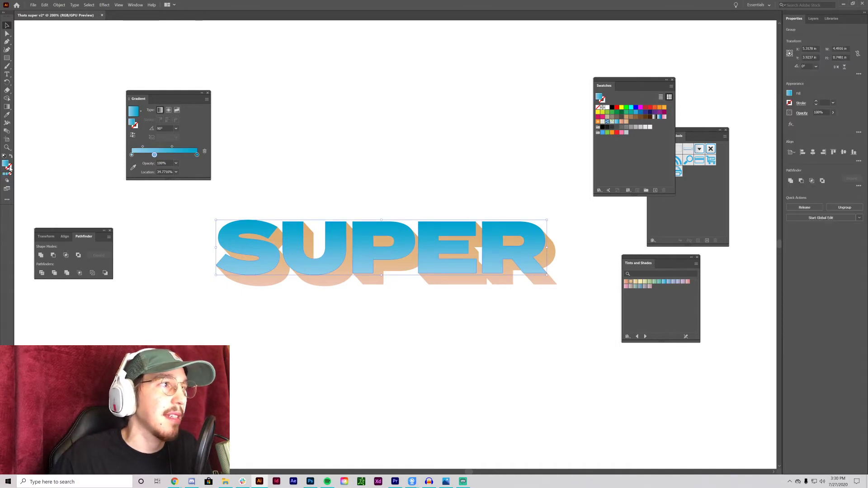
pyautogui.moveTo(335, 264)
pyautogui.mouseDown()
pyautogui.moveTo(363, 194)
pyautogui.moveTo(345, 268)
pyautogui.mouseUp()
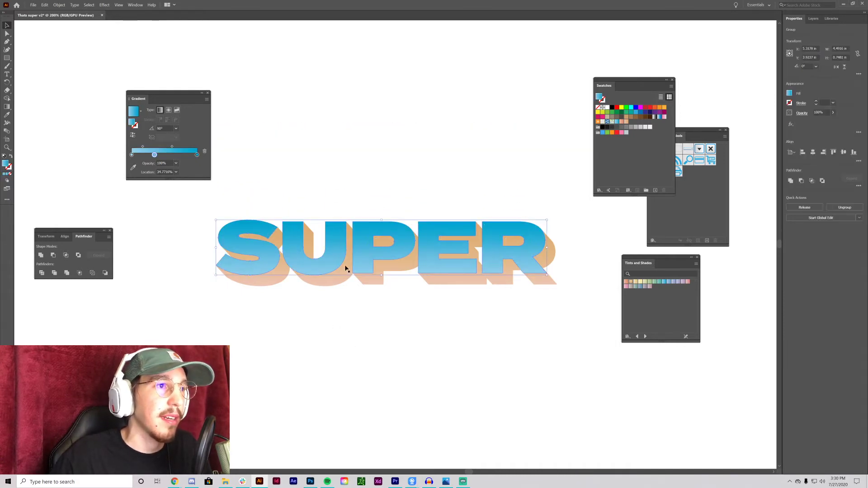
pyautogui.click(10, 170)
pyautogui.click(135, 5)
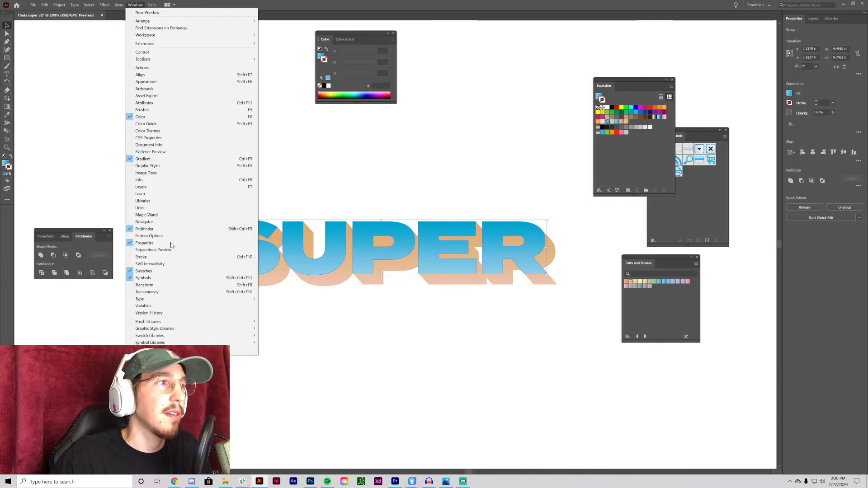
pyautogui.click(141, 257)
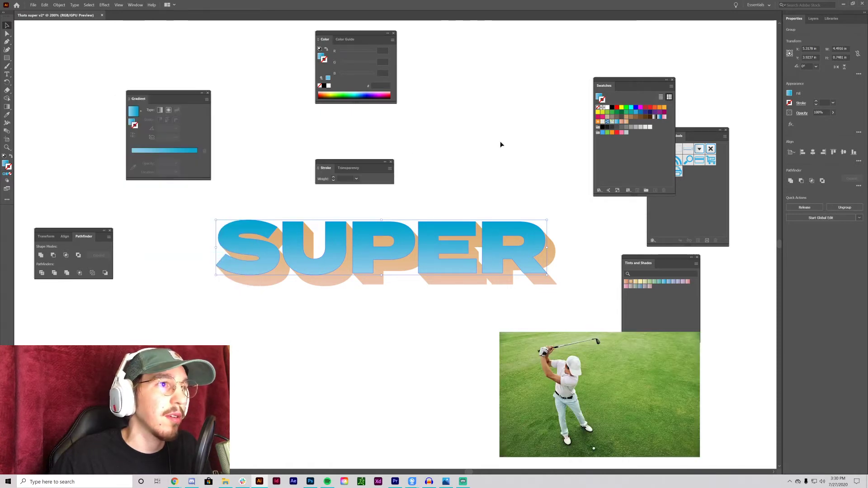
pyautogui.doubleClick(385, 168)
pyautogui.moveTo(385, 168)
pyautogui.mouseDown()
pyautogui.moveTo(518, 67)
pyautogui.moveTo(518, 57)
pyautogui.mouseUp()
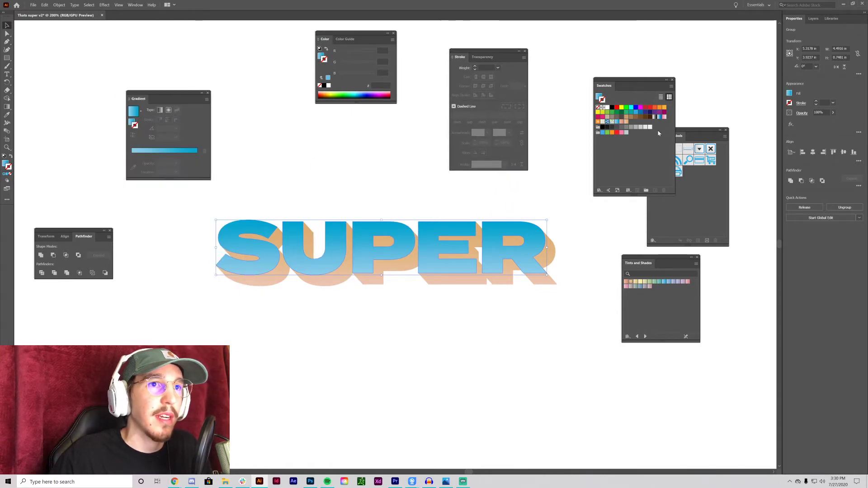
pyautogui.click(650, 128)
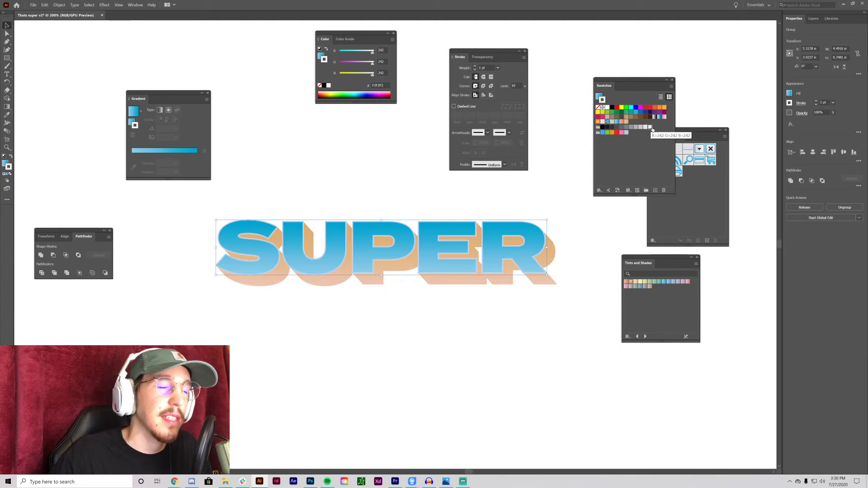
pyautogui.click(429, 302)
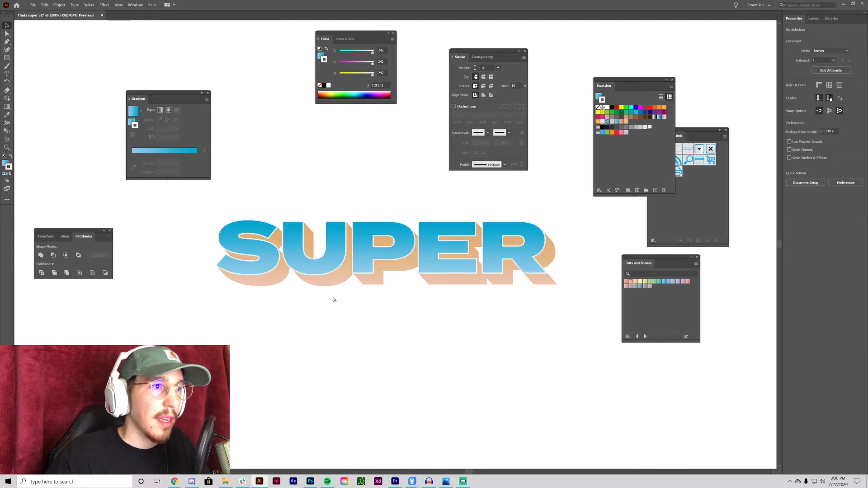
# Step: Set the letter outline weight to 1 pt
pyautogui.scroll(4, 367, 247)
pyautogui.moveTo(297, 232); pyautogui.dragTo(474, 293)
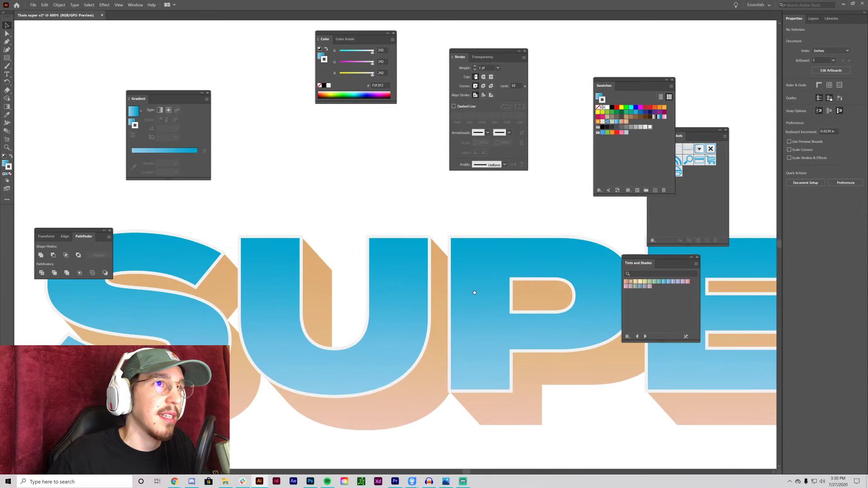
pyautogui.click(399, 265)
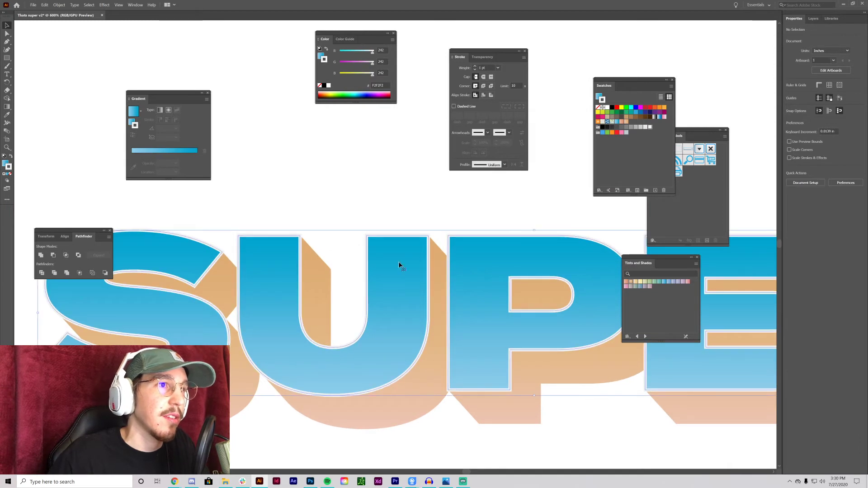
pyautogui.click(475, 66)
pyautogui.click(474, 67)
pyautogui.click(475, 66)
pyautogui.click(475, 70)
pyautogui.click(475, 70)
pyautogui.click(475, 70)
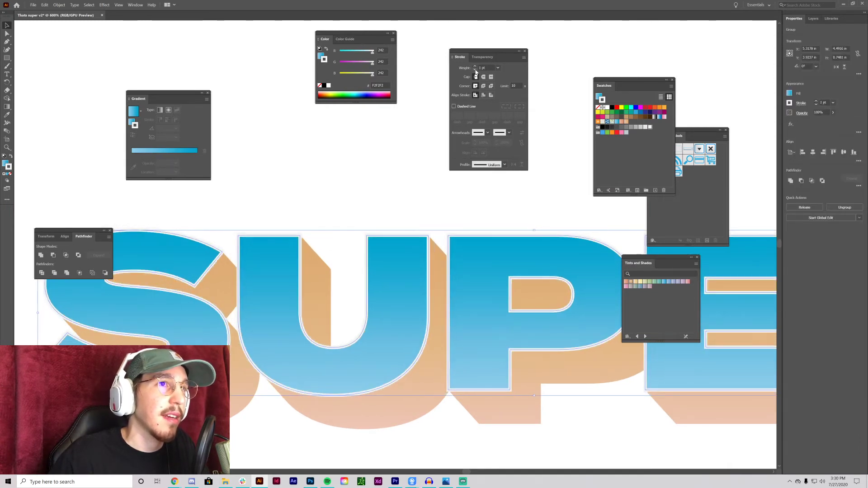
pyautogui.click(314, 242)
# Step: Align the letter stroke to the inside of the edges
pyautogui.moveTo(232, 277); pyautogui.dragTo(304, 286)
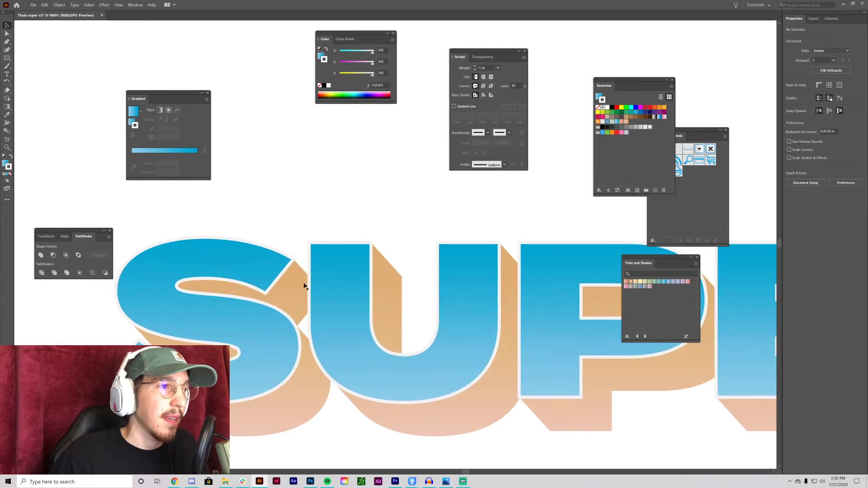
pyautogui.click(280, 272)
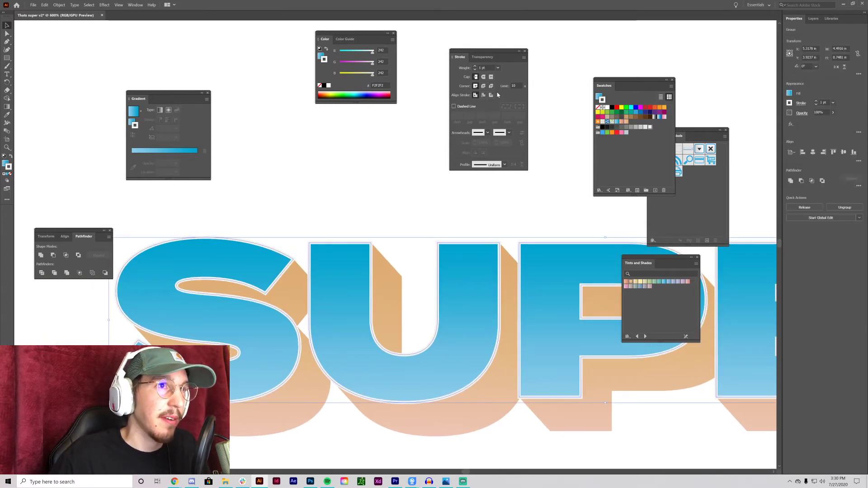
pyautogui.click(483, 95)
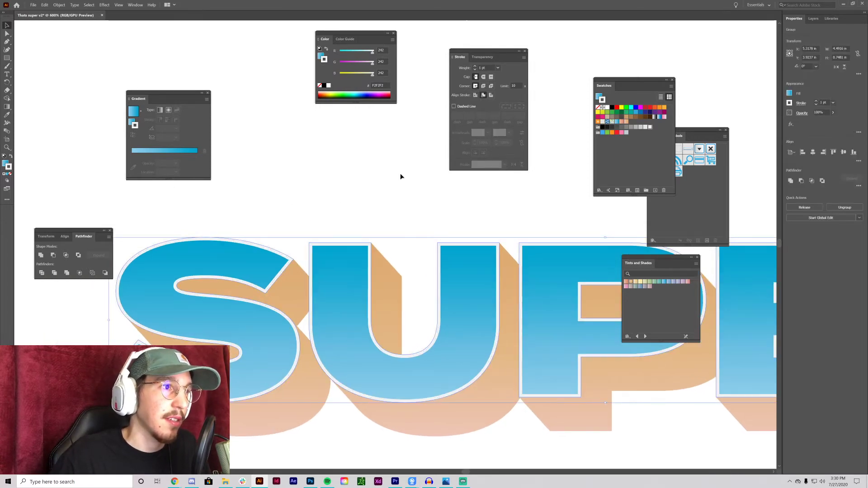
pyautogui.click(259, 246)
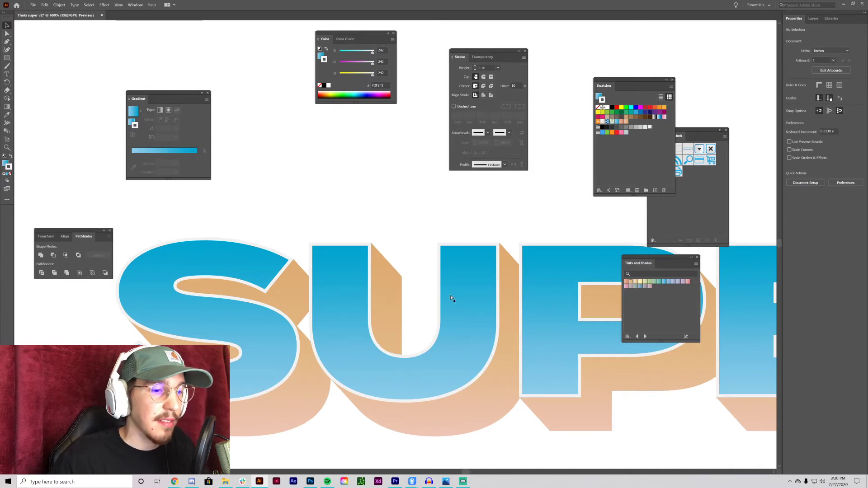
pyautogui.scroll(-6, 451, 298)
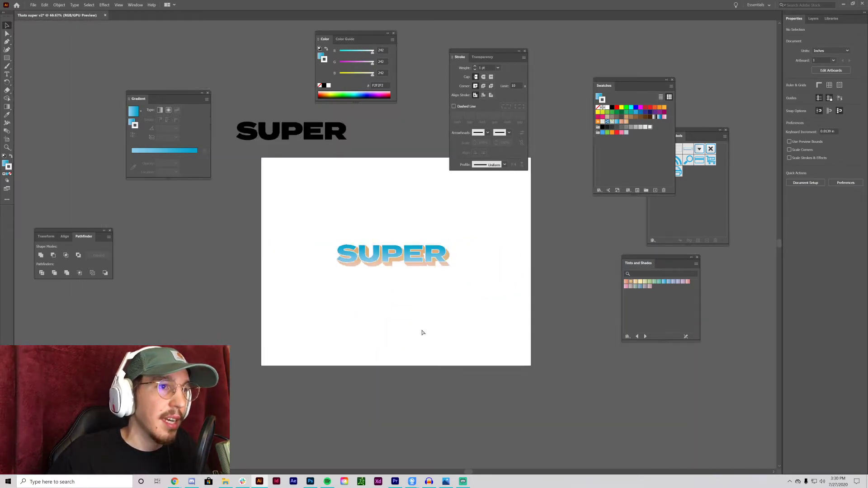
# Step: Type That's in a new text box near SUPER
pyautogui.hotkey('ctrl', '+')
pyautogui.hotkey('ctrl', '+')
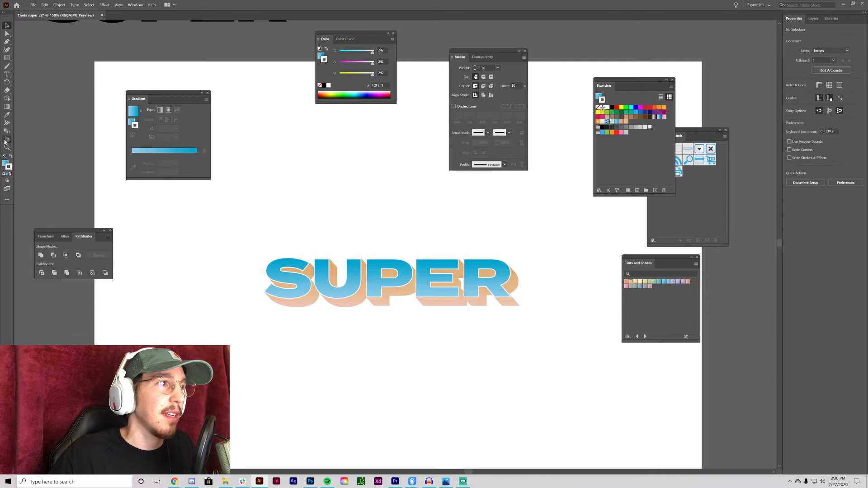
pyautogui.moveTo(334, 357); pyautogui.dragTo(540, 413)
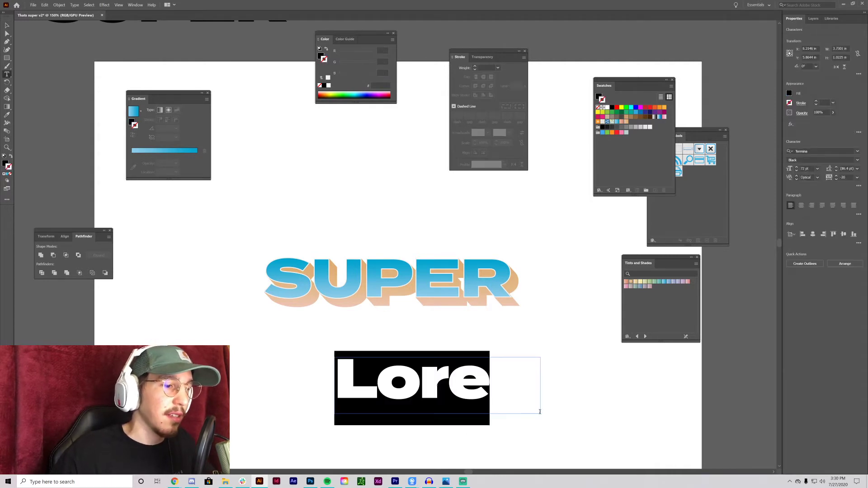
pyautogui.write('T')
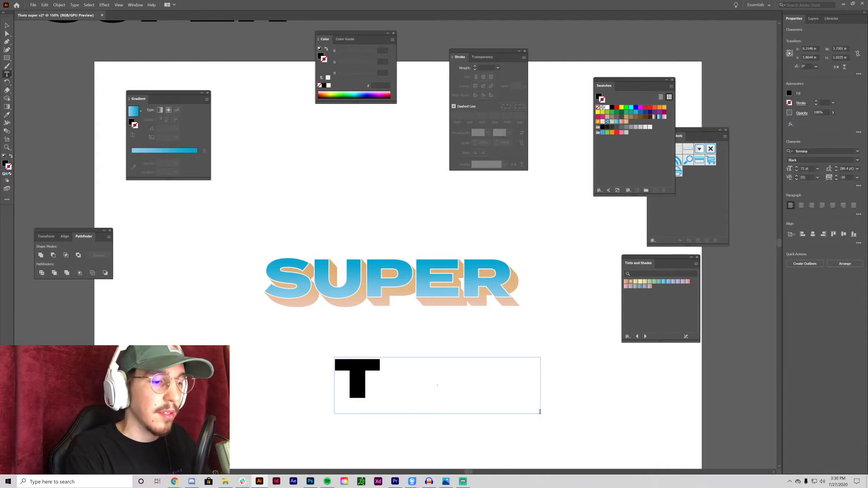
pyautogui.write("hat'")
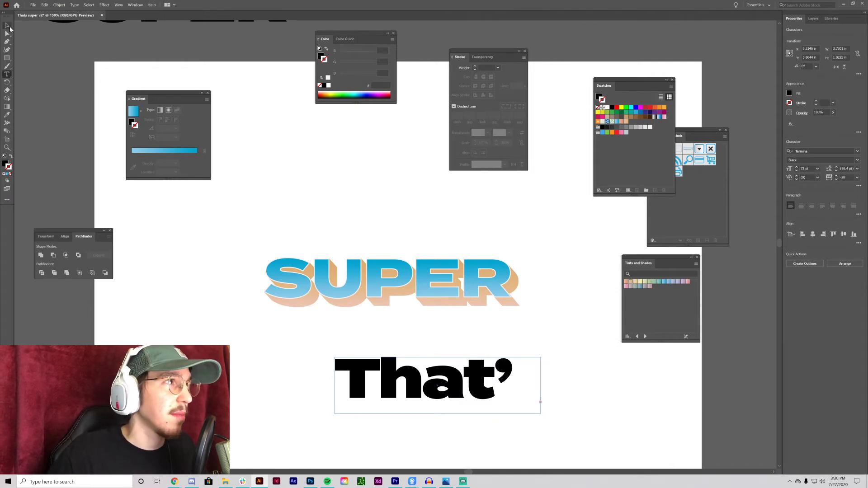
pyautogui.click(8, 26)
pyautogui.moveTo(542, 385); pyautogui.dragTo(604, 385)
pyautogui.moveTo(513, 392); pyautogui.dragTo(497, 377)
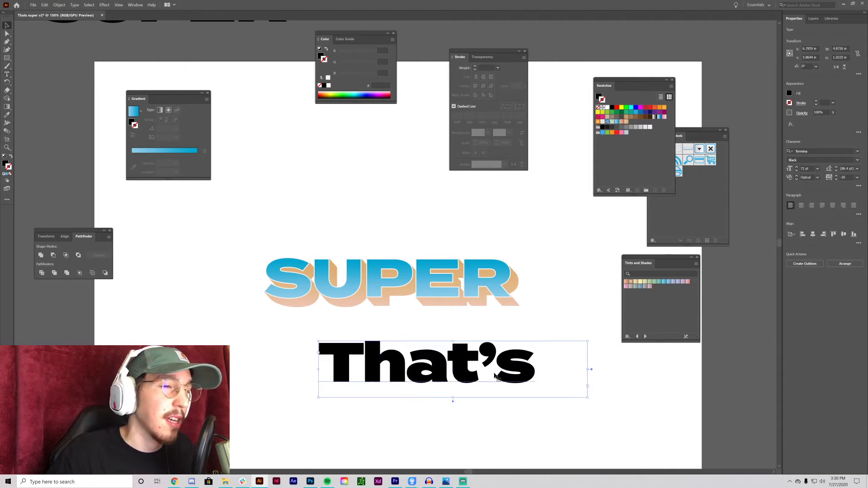
# Step: Centre-align That's and set its font to Oraqle Script
pyautogui.click(818, 169)
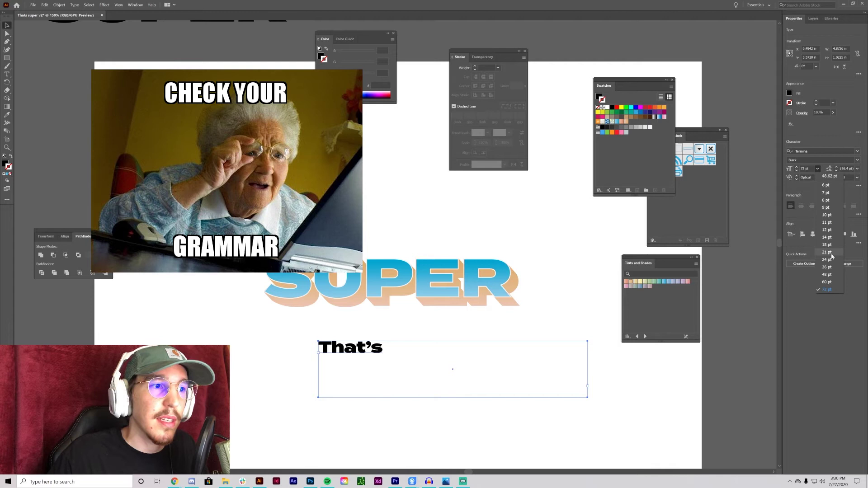
pyautogui.click(831, 261)
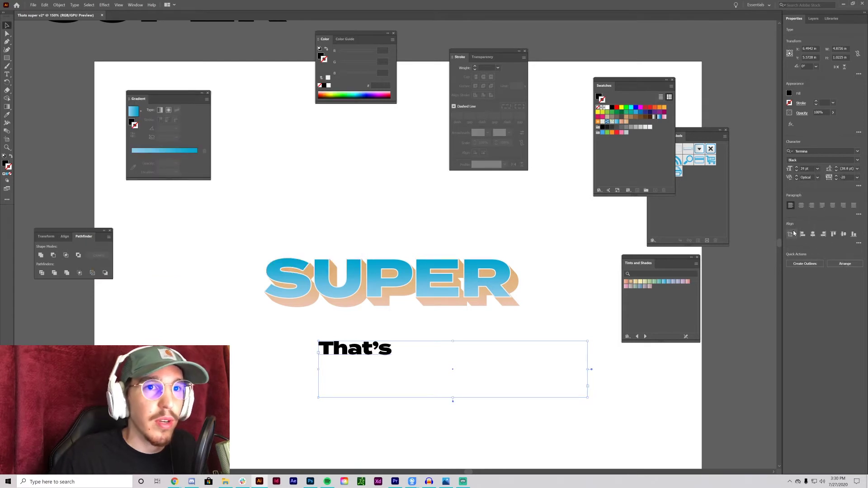
pyautogui.click(801, 206)
pyautogui.click(812, 152)
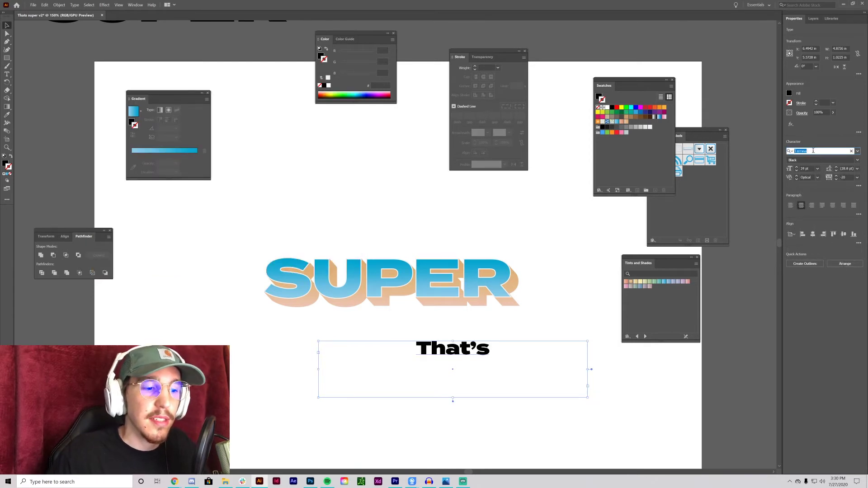
pyautogui.write('ora')
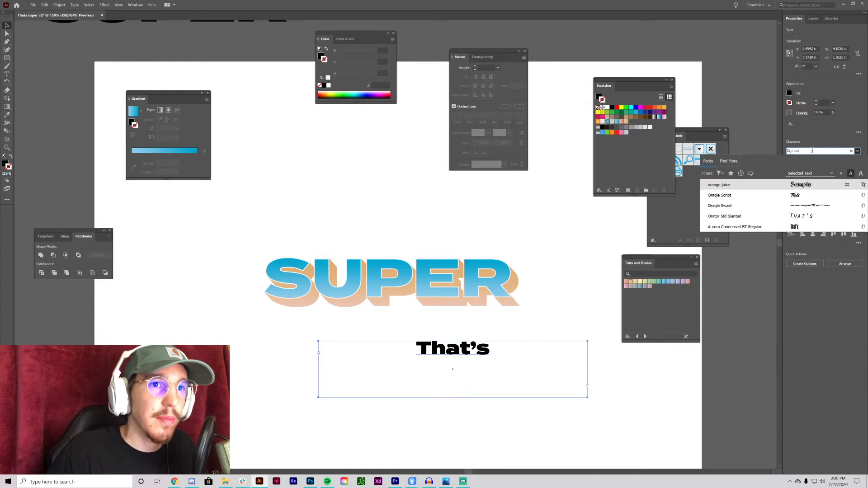
pyautogui.click(719, 194)
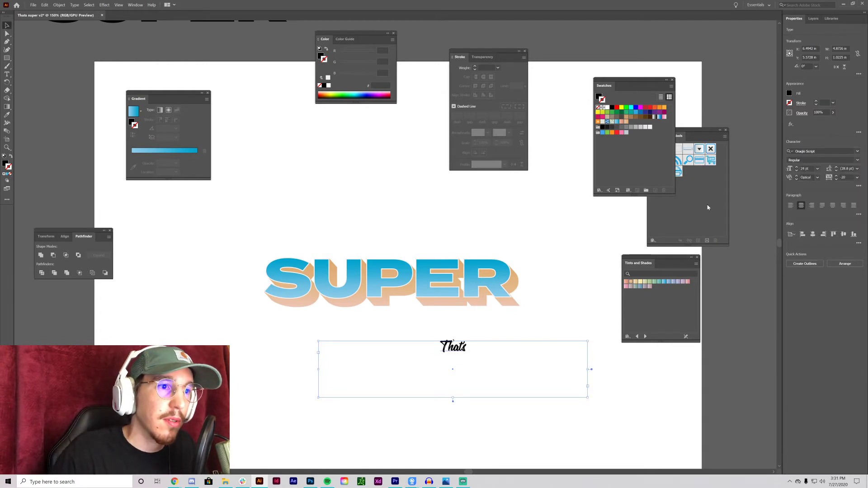
# Step: Set That's to 40 pt and move it just above the SUPER lettering
pyautogui.click(817, 169)
pyautogui.click(830, 274)
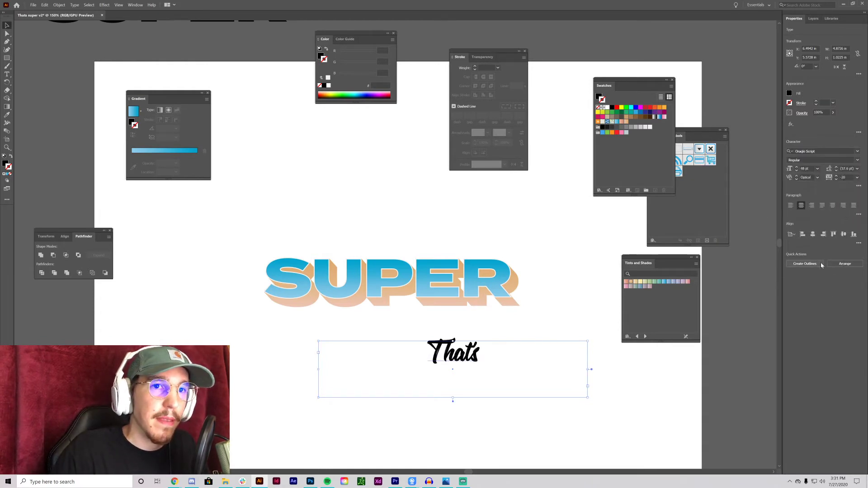
pyautogui.click(818, 169)
pyautogui.click(830, 268)
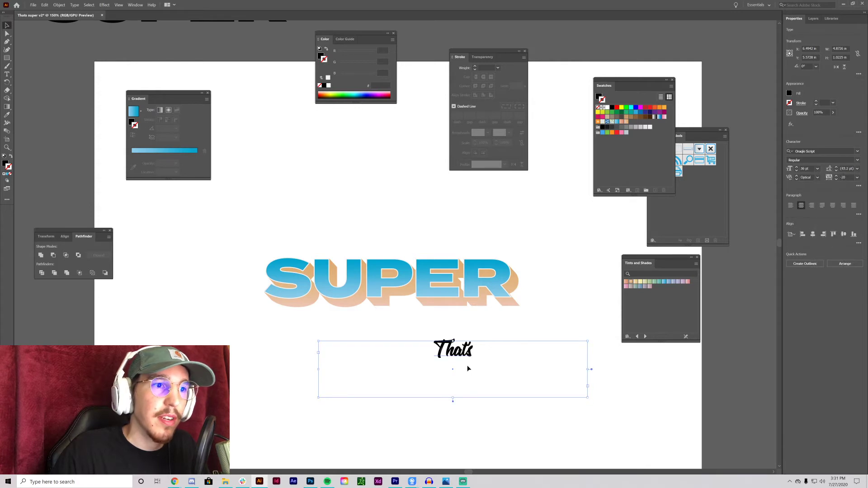
pyautogui.click(796, 167)
pyautogui.click(796, 167)
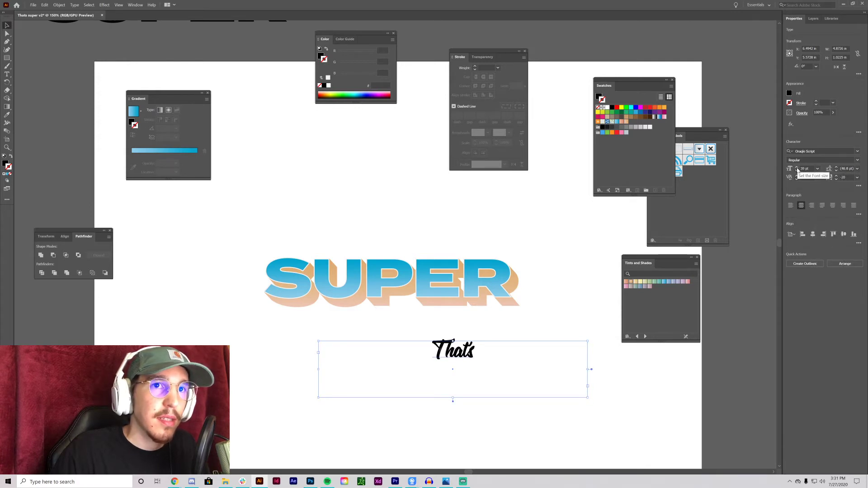
pyautogui.click(796, 166)
pyautogui.click(796, 166)
pyautogui.moveTo(454, 341); pyautogui.dragTo(385, 237)
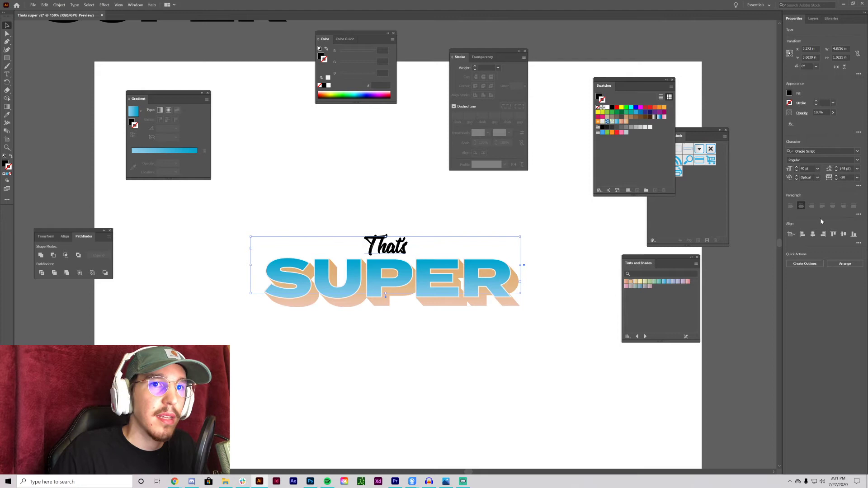
# Step: Select the SUPER letter shapes and nudge them right to centre beneath That's
pyautogui.click(814, 235)
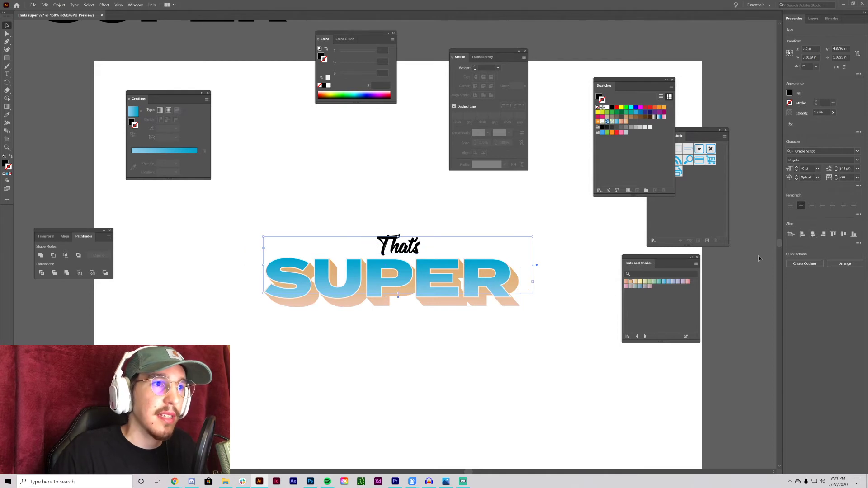
pyautogui.click(597, 290)
pyautogui.moveTo(254, 293); pyautogui.dragTo(423, 329)
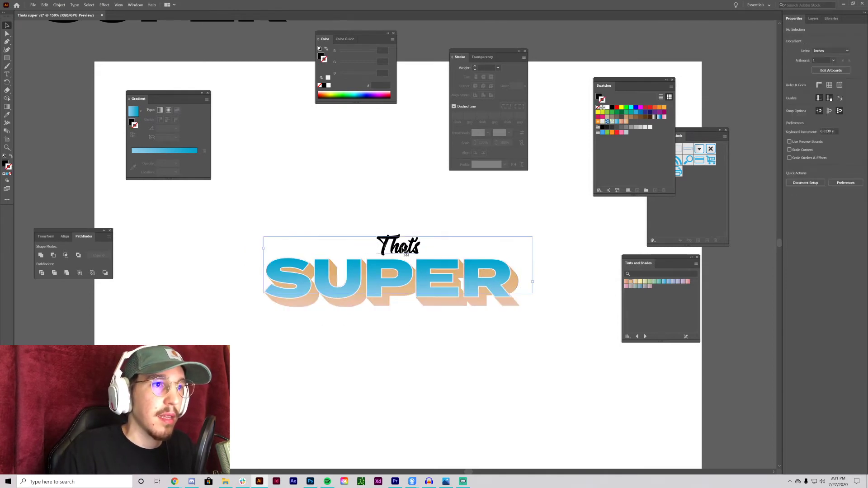
pyautogui.click(402, 261)
pyautogui.moveTo(533, 334); pyautogui.dragTo(246, 295)
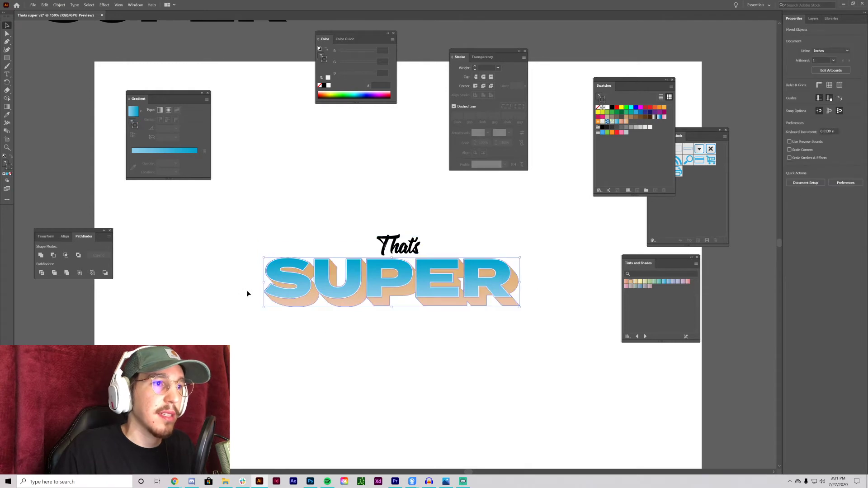
pyautogui.hotkey('ctrl', 'g')
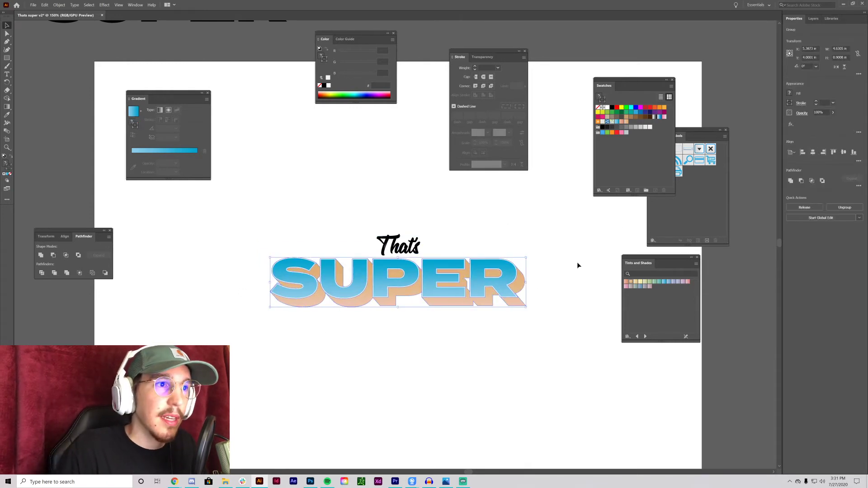
pyautogui.click(577, 262)
# Step: Reselect the That's text frame and bring up the Object menu
pyautogui.click(398, 246)
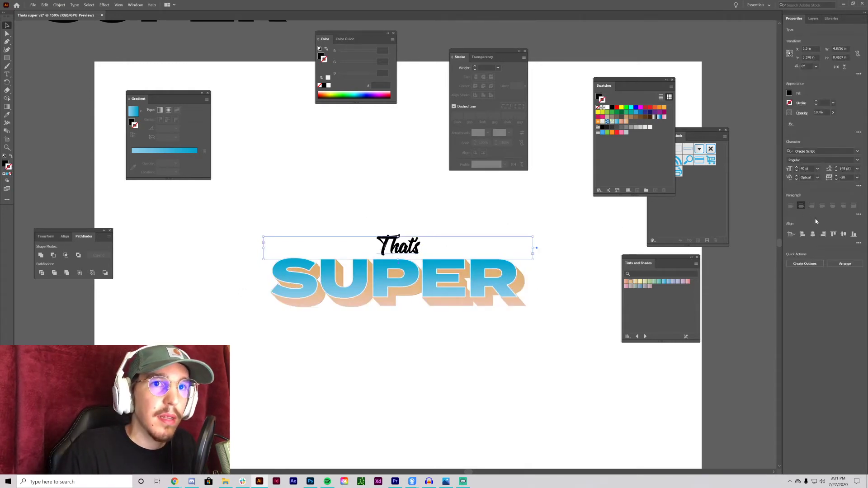
pyautogui.click(570, 319)
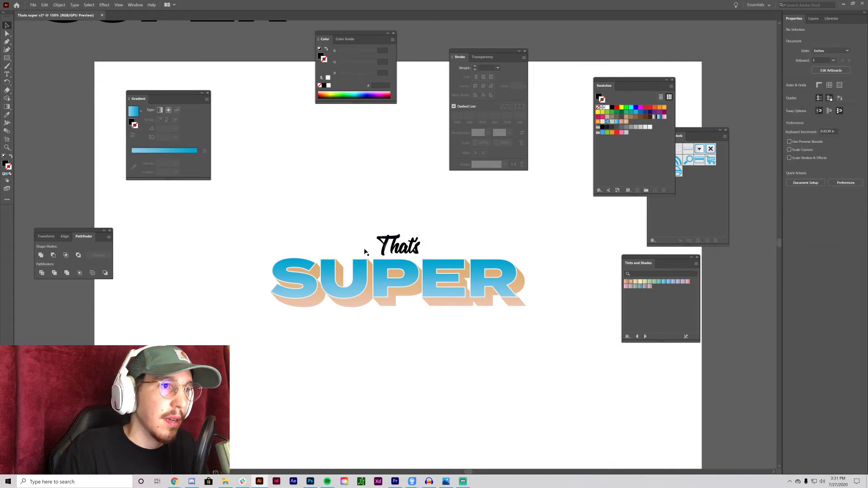
pyautogui.click(527, 236)
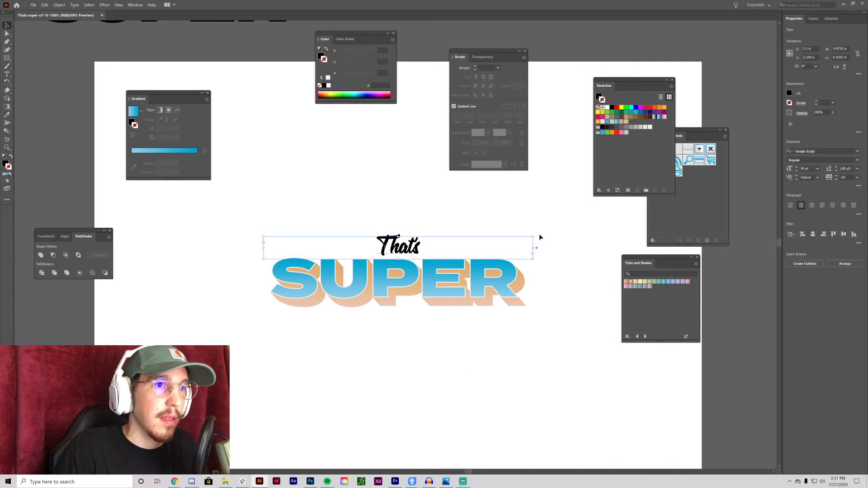
pyautogui.click(59, 5)
# Step: Expand That's into shapes, enlarge it slightly and nudge it up
pyautogui.click(77, 79)
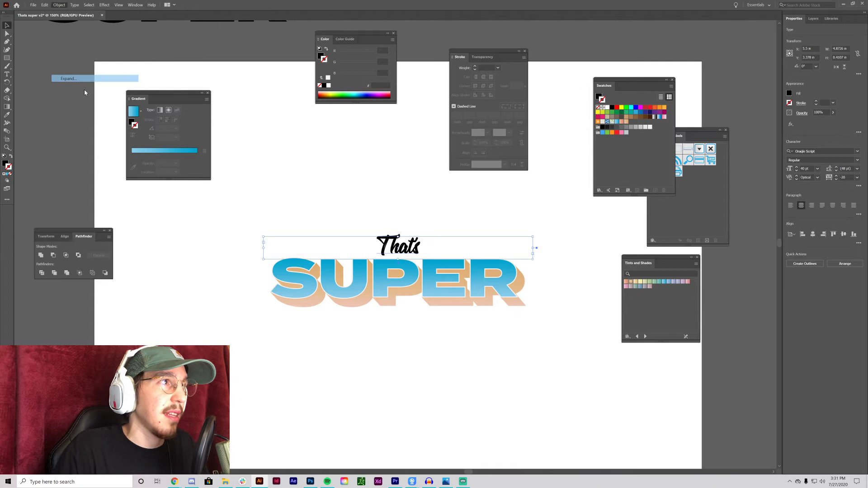
pyautogui.click(429, 340)
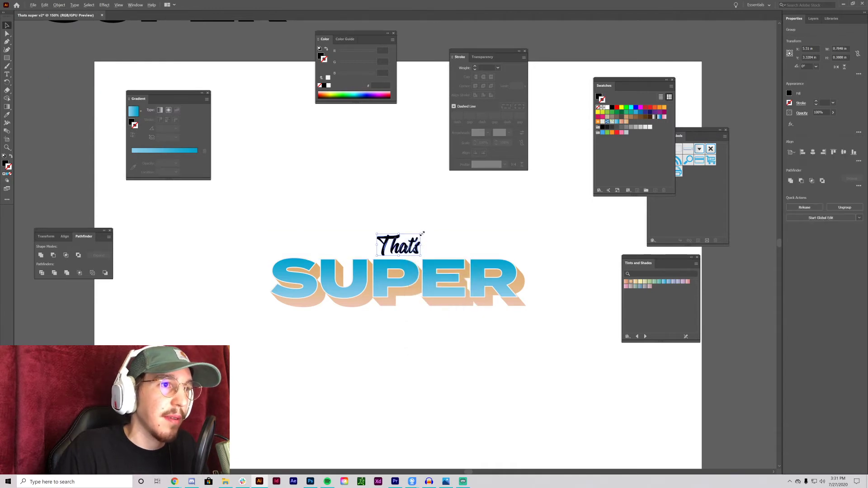
pyautogui.moveTo(421, 234); pyautogui.dragTo(438, 234)
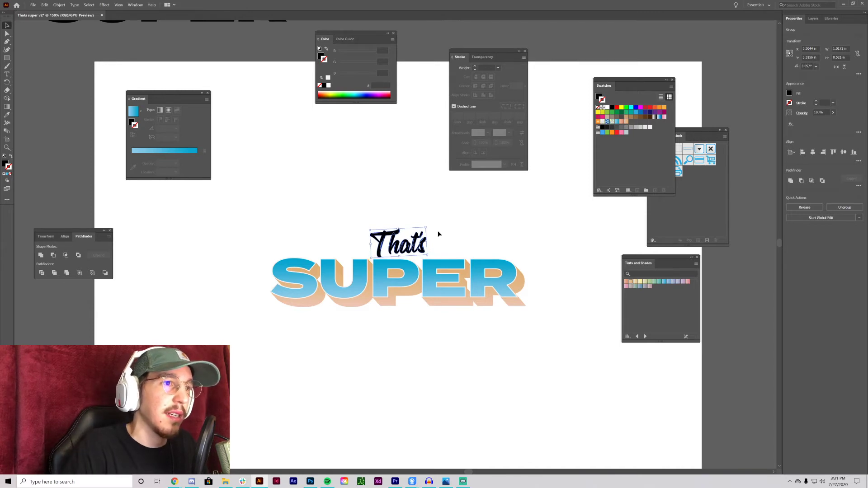
pyautogui.press('Up')
pyautogui.press('Up')
pyautogui.press('Up')
pyautogui.press('Up')
pyautogui.press('Up')
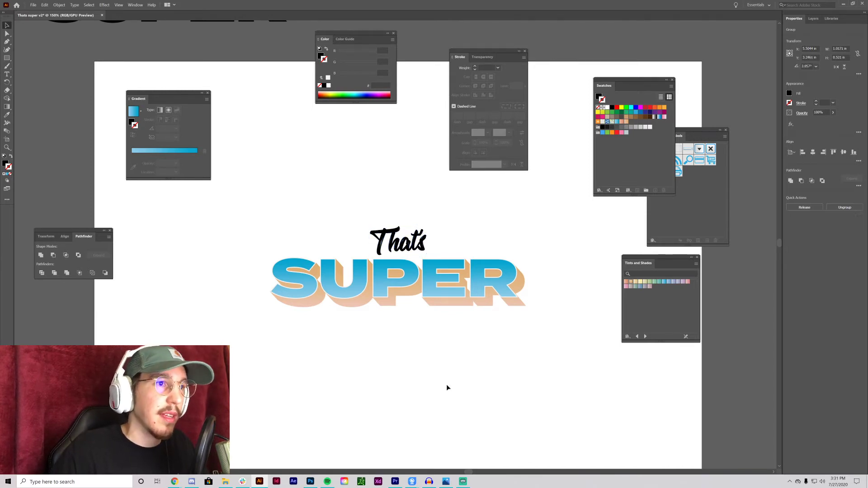
# Step: Fill That's with light grey F2F2F2 with no stroke, then review the whole artwork
pyautogui.click(649, 128)
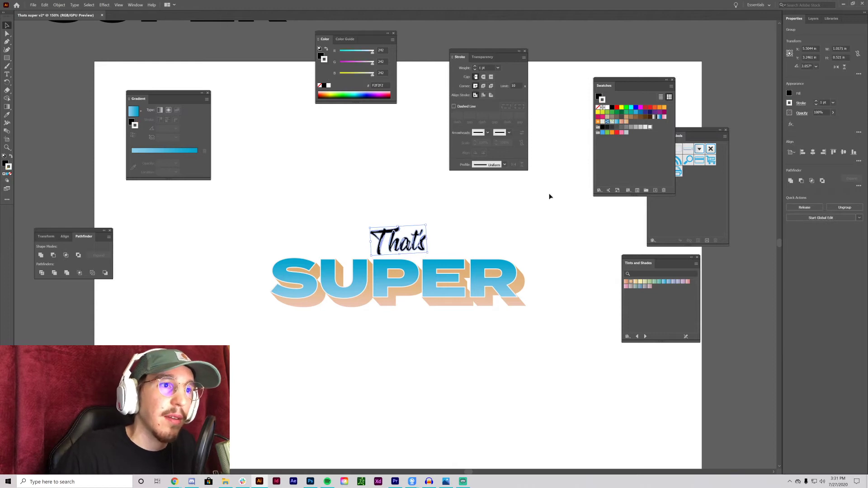
pyautogui.hotkey('ctrl', 'z')
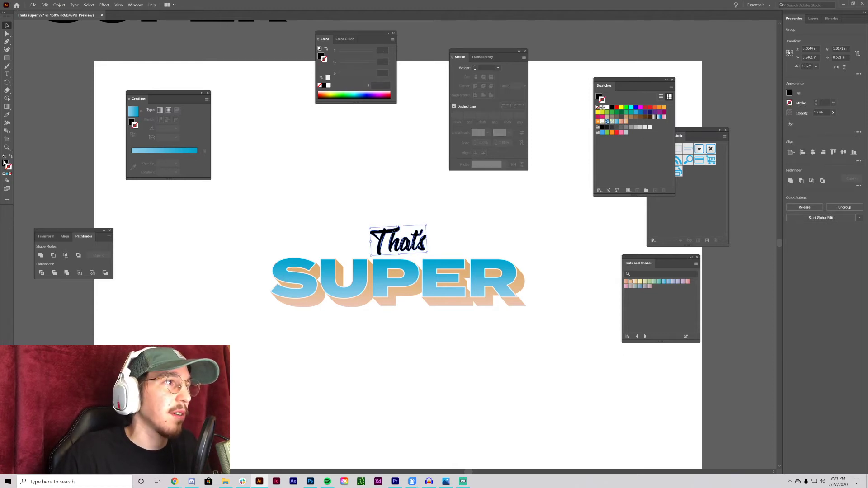
pyautogui.click(650, 128)
pyautogui.click(384, 182)
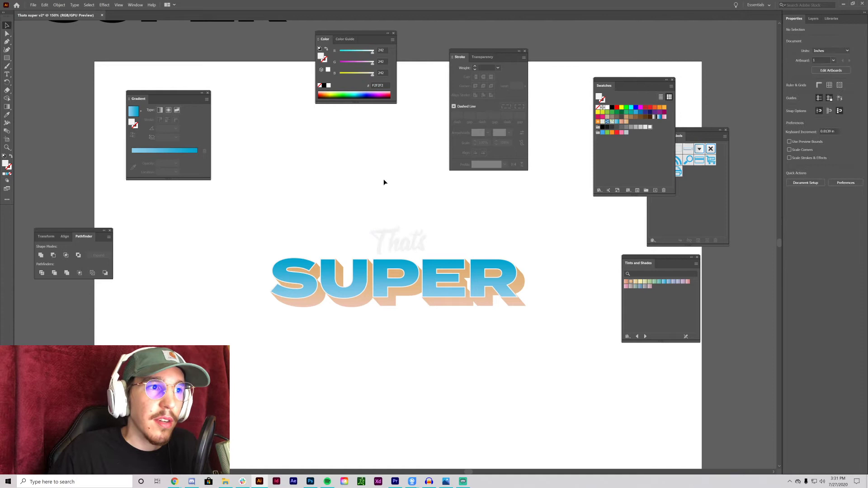
pyautogui.hotkey('ctrl', '-')
pyautogui.hotkey('ctrl', '-')
pyautogui.hotkey('ctrl', '+')
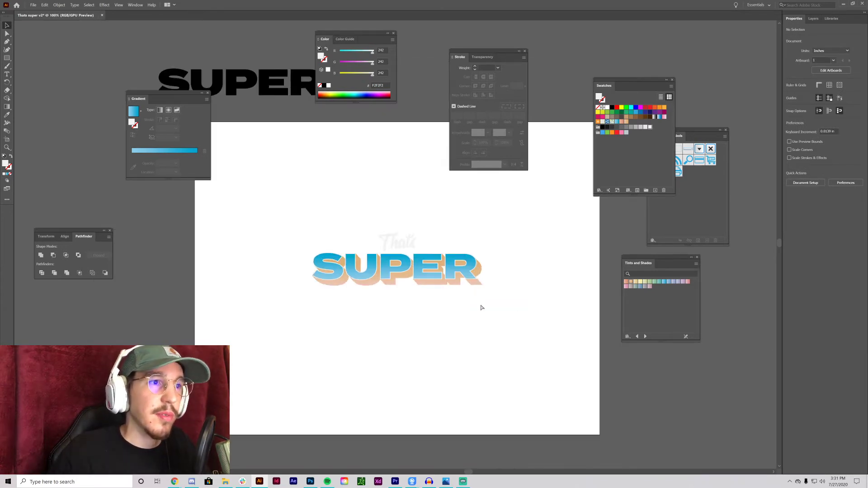
pyautogui.click(359, 223)
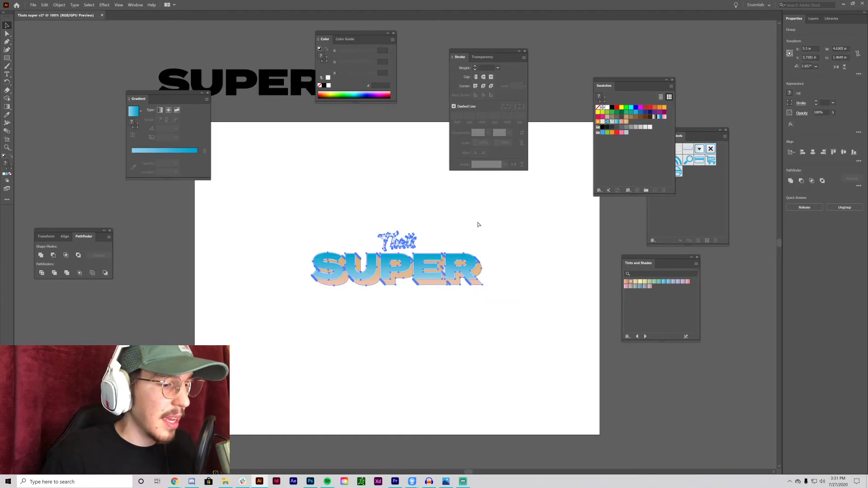
pyautogui.click(514, 314)
# Step: Export the artwork as 'Thats super v2' in Photoshop PSD format, keeping RGB and Write Layers
pyautogui.click(398, 266)
pyautogui.click(59, 5)
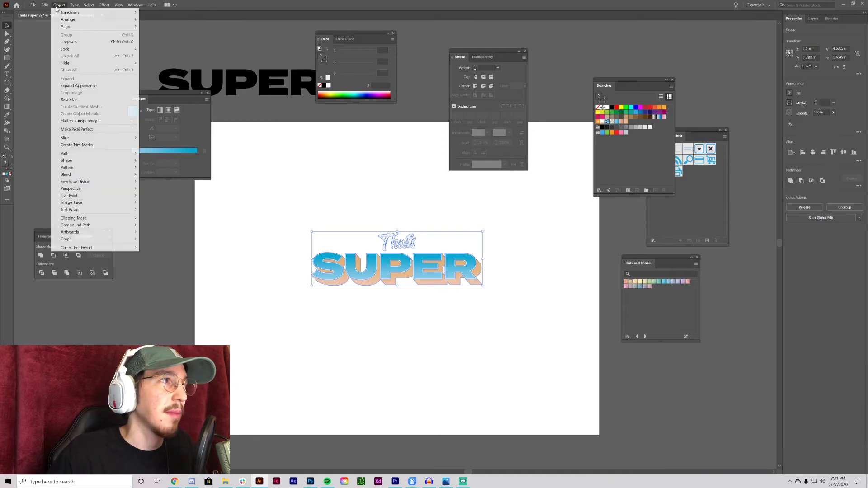
pyautogui.click(420, 226)
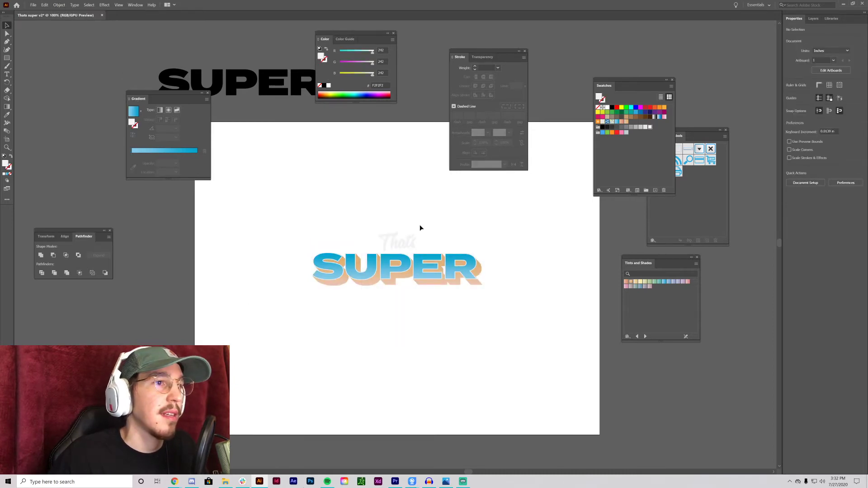
pyautogui.click(31, 6)
pyautogui.moveTo(81, 122)
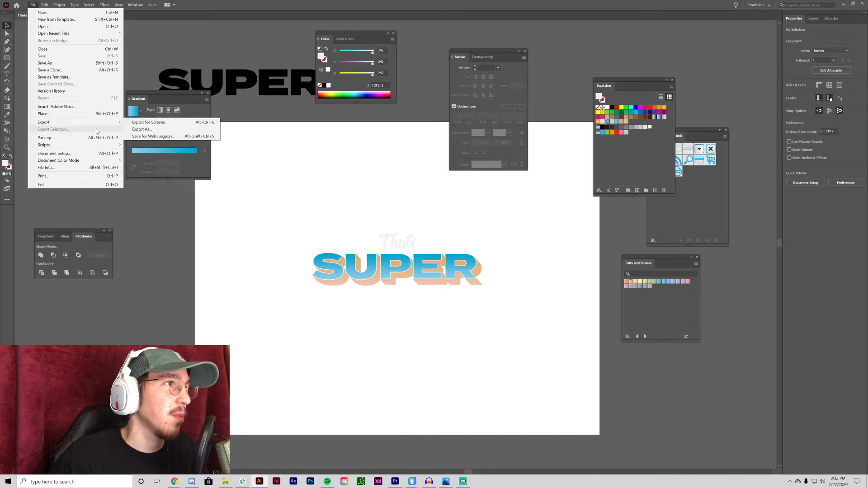
pyautogui.click(142, 130)
pyautogui.click(113, 174)
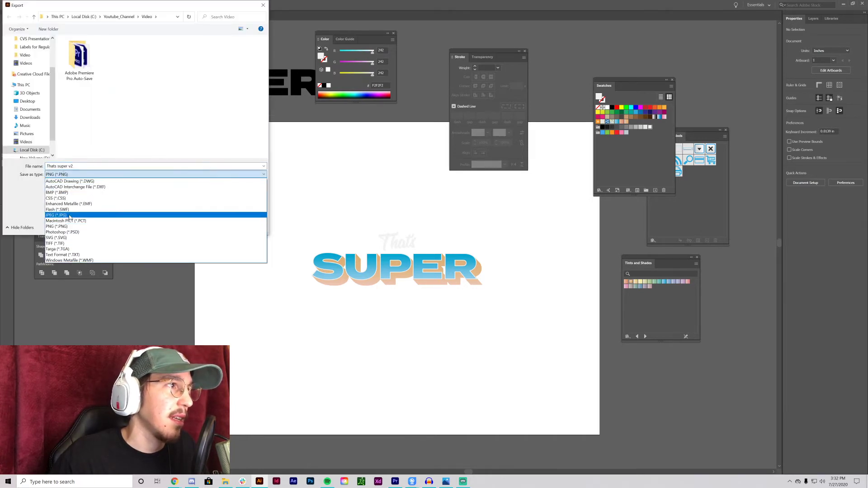
pyautogui.click(62, 232)
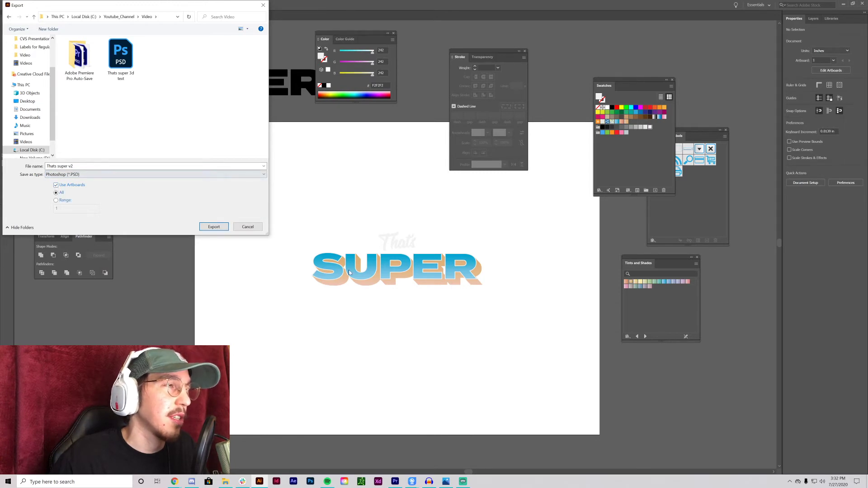
pyautogui.click(213, 227)
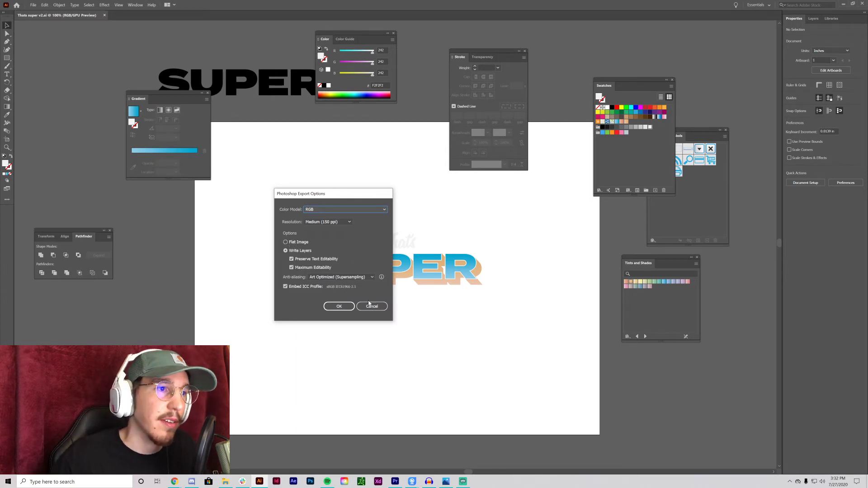
pyautogui.click(339, 306)
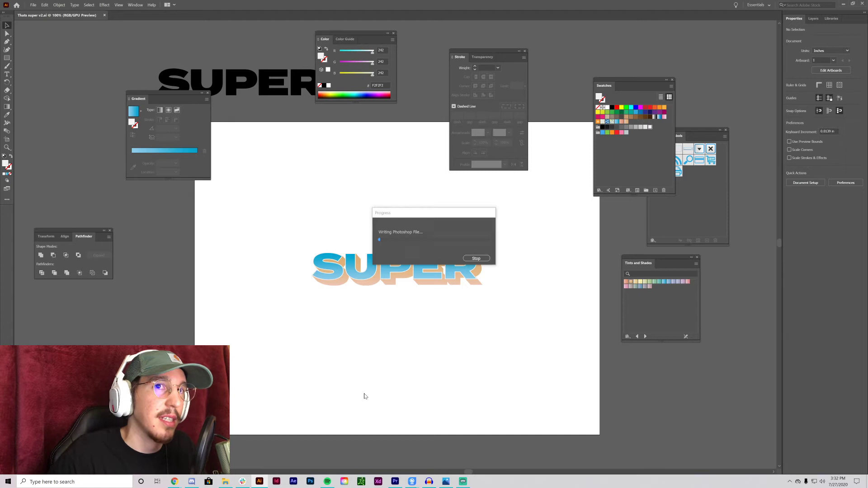
# Step: Minimize Illustrator and open the folder holding Thats super v2-01.psd in File Explorer
pyautogui.click(843, 4)
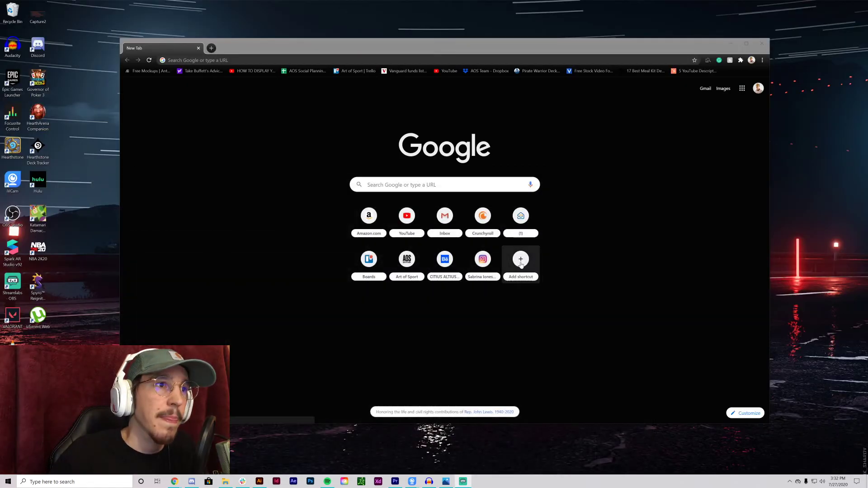
pyautogui.rightClick(242, 482)
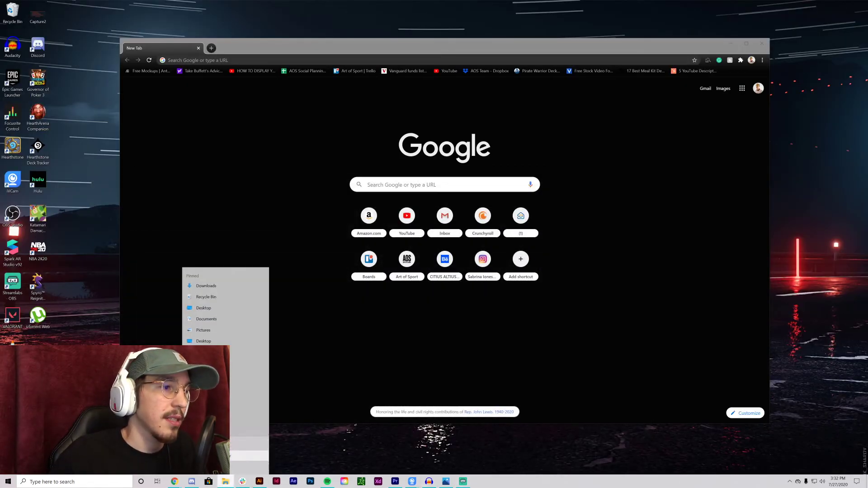
pyautogui.click(443, 228)
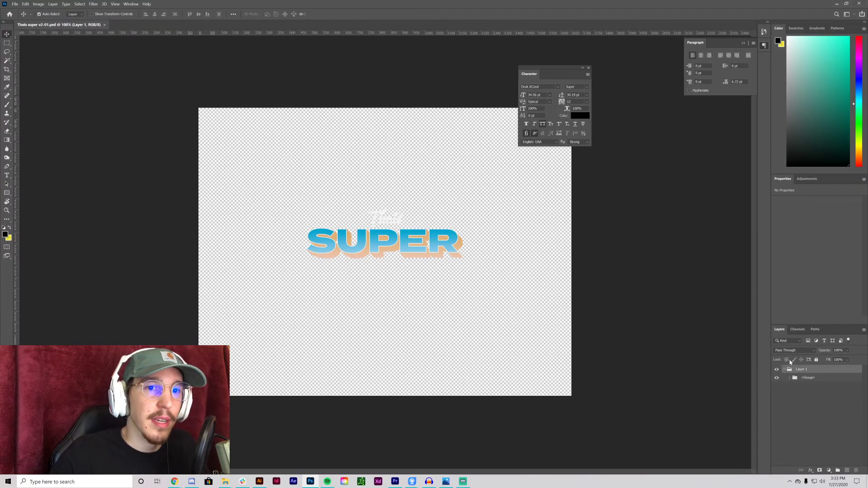
# Step: Add a black Solid Color fill layer, Color Fill 1, and move it beneath Layer 1
pyautogui.click(785, 370)
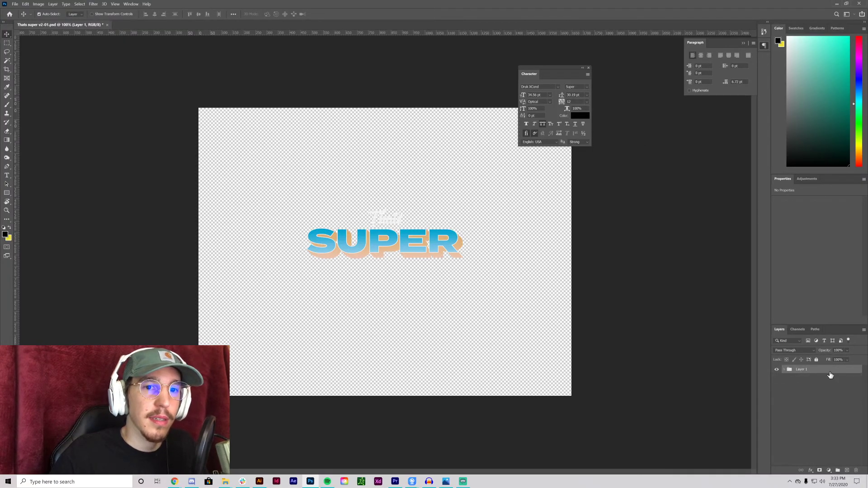
pyautogui.click(831, 471)
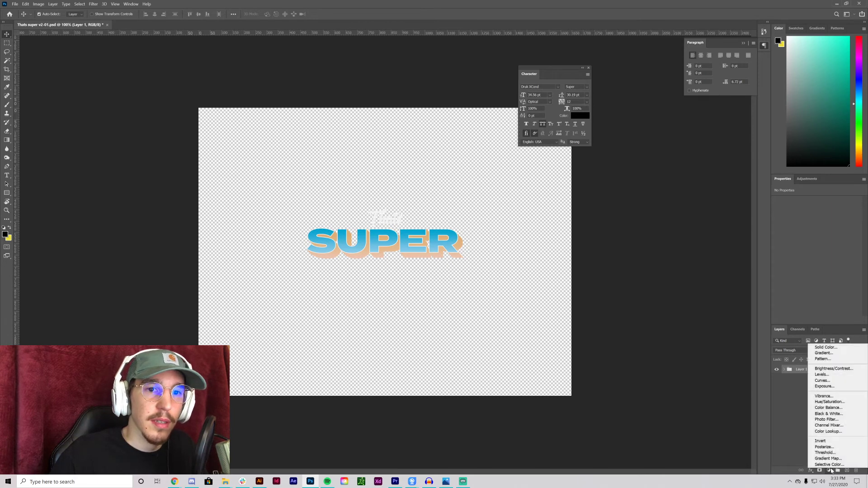
pyautogui.click(827, 354)
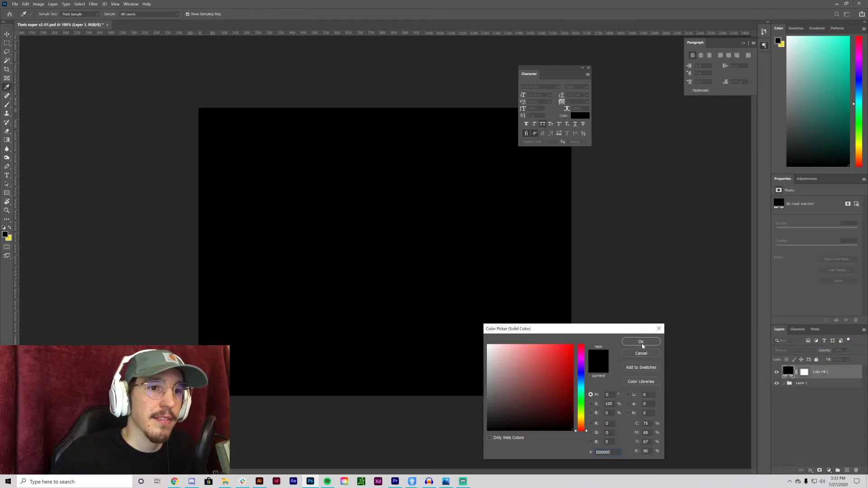
pyautogui.press('Return')
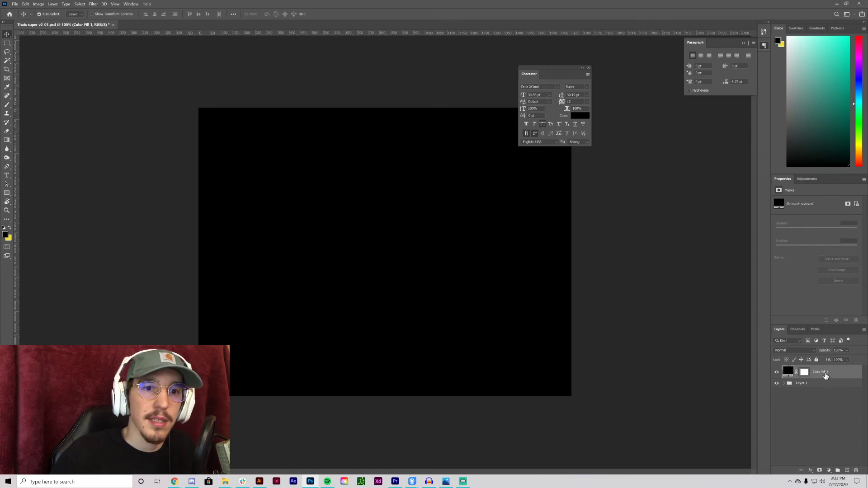
pyautogui.moveTo(816, 372); pyautogui.dragTo(797, 384)
pyautogui.click(789, 371)
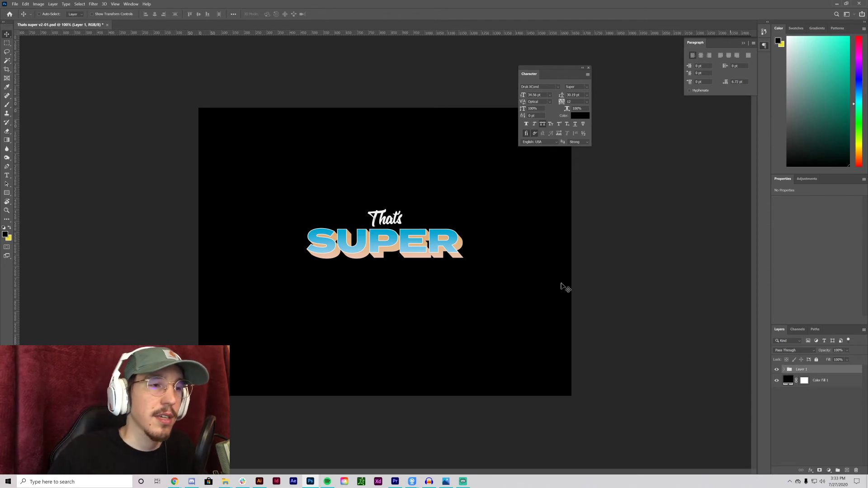
# Step: Free Transform the That's SUPER artwork, stretching it wider horizontally
pyautogui.hotkey('ctrl', 't')
pyautogui.press('Escape')
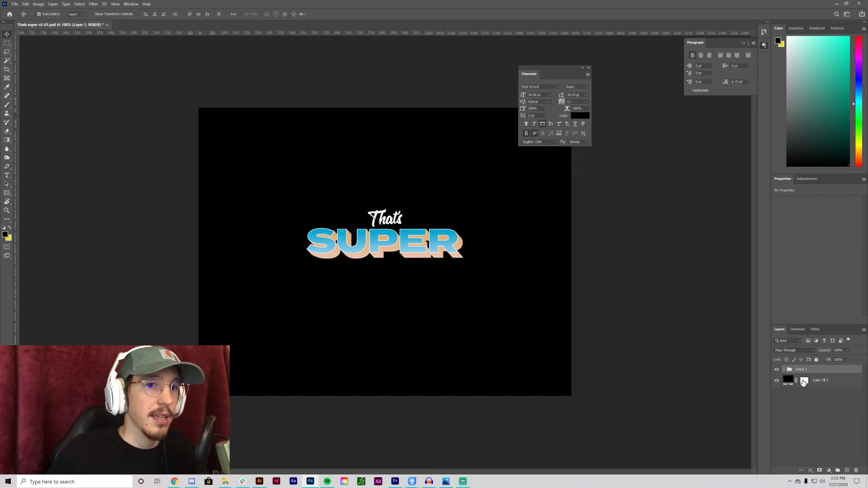
pyautogui.click(38, 4)
pyautogui.moveTo(25, 5)
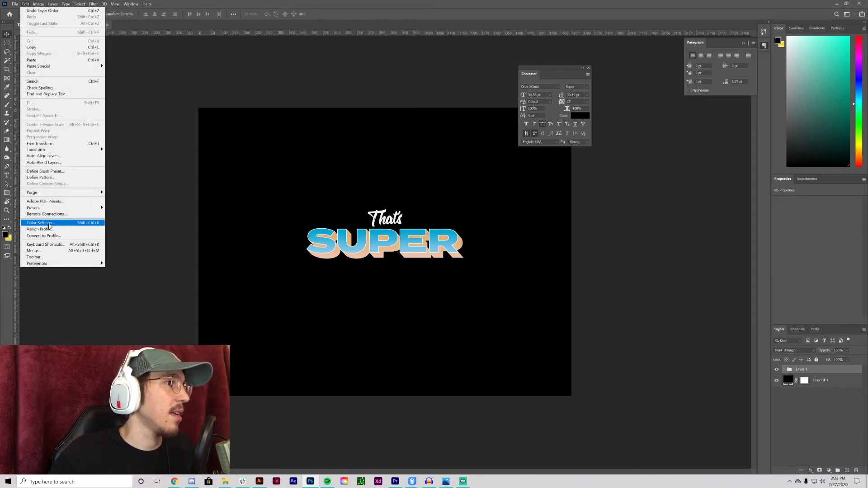
pyautogui.click(41, 143)
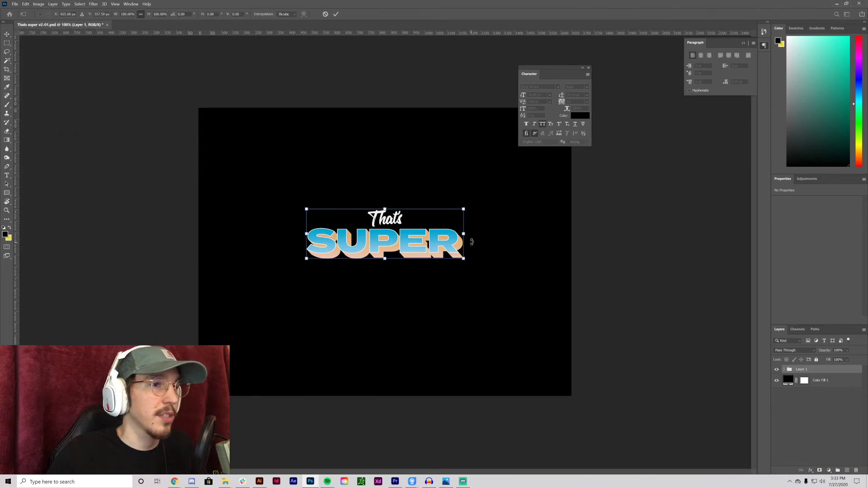
pyautogui.moveTo(464, 234); pyautogui.dragTo(537, 236)
pyautogui.press('Return')
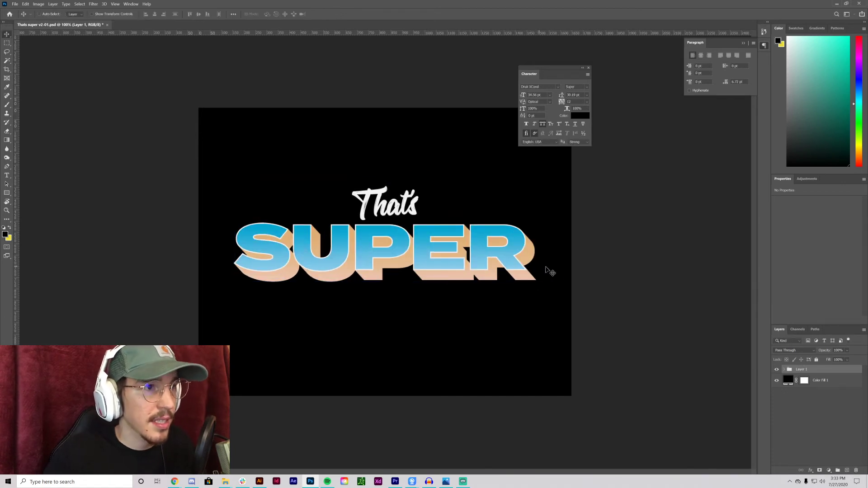
# Step: Scale the artwork down evenly to about 92% and check the lettering
pyautogui.hotkey('ctrl', 't')
pyautogui.moveTo(535, 235); pyautogui.dragTo(523, 234)
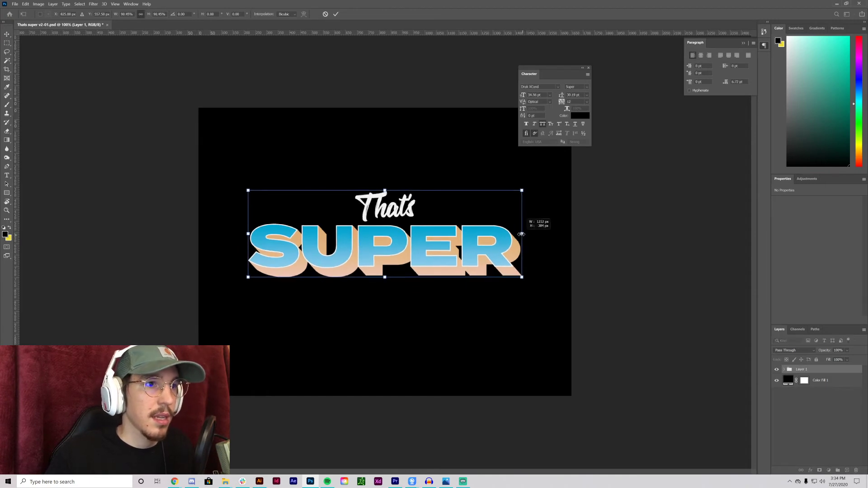
pyautogui.press('Return')
pyautogui.hotkey('ctrl', '+')
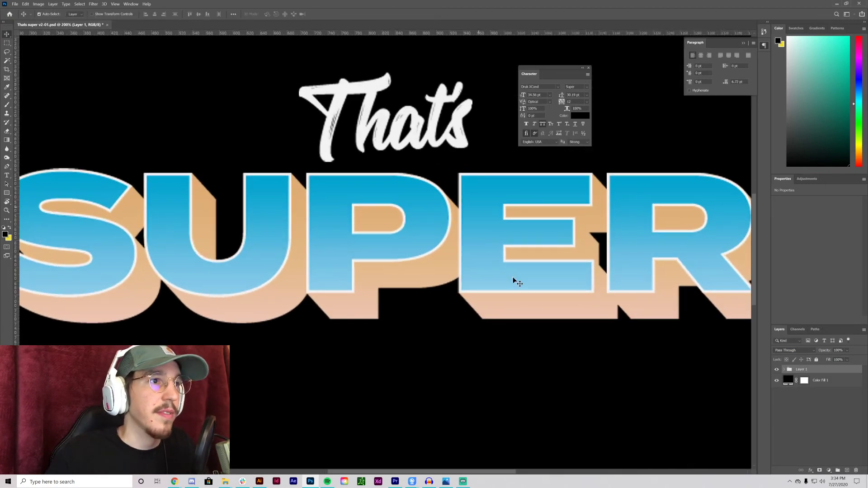
pyautogui.hotkey('ctrl', '-')
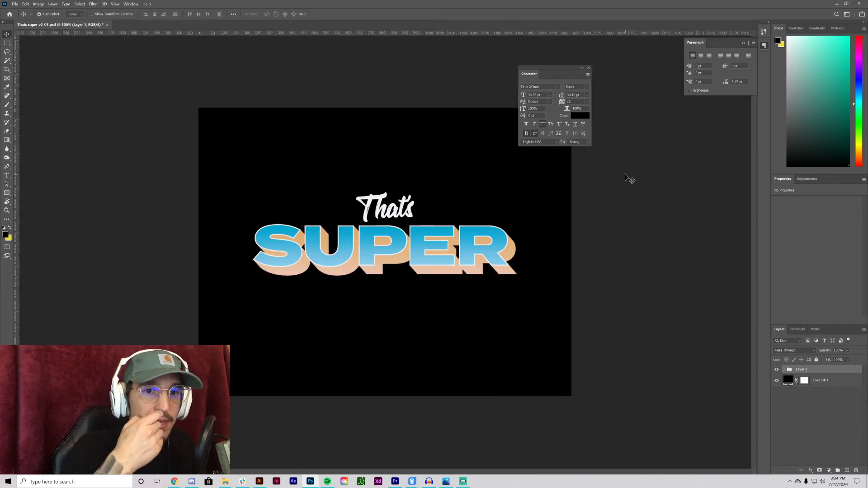
pyautogui.click(785, 370)
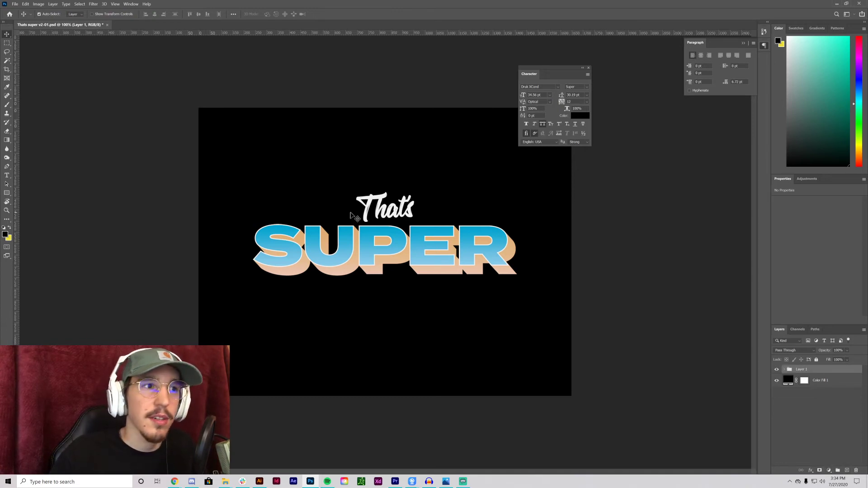
pyautogui.click(438, 264)
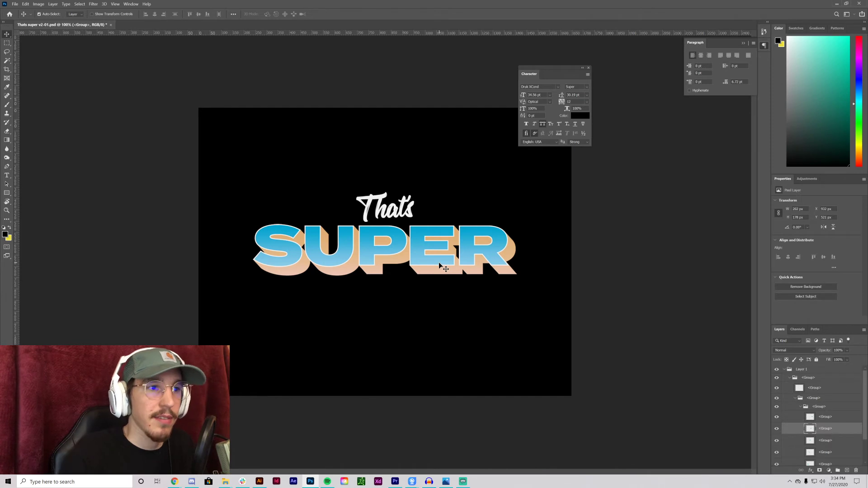
# Step: Convert the Layer 1 group to a smart object, reposition it, and inspect its .psb contents
pyautogui.click(790, 369)
pyautogui.click(784, 370)
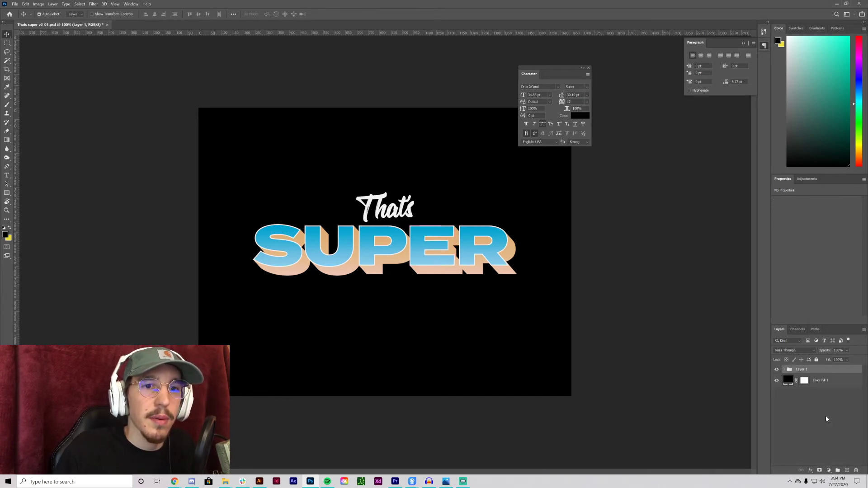
pyautogui.rightClick(803, 370)
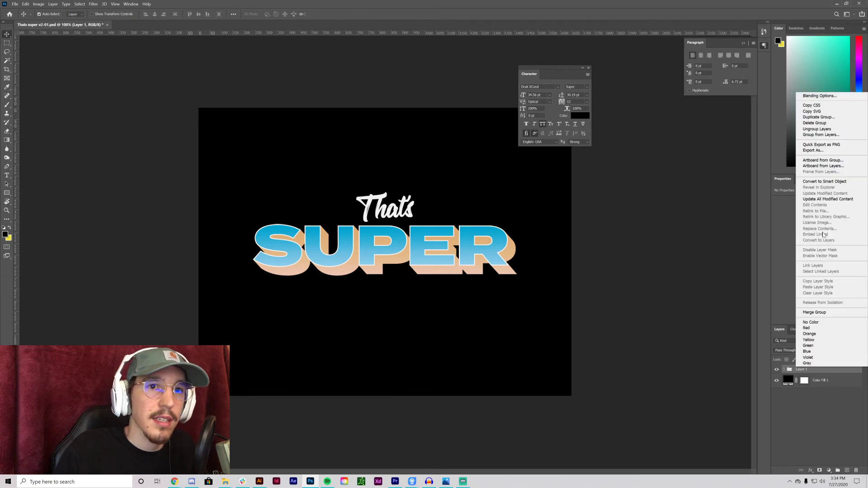
pyautogui.click(827, 181)
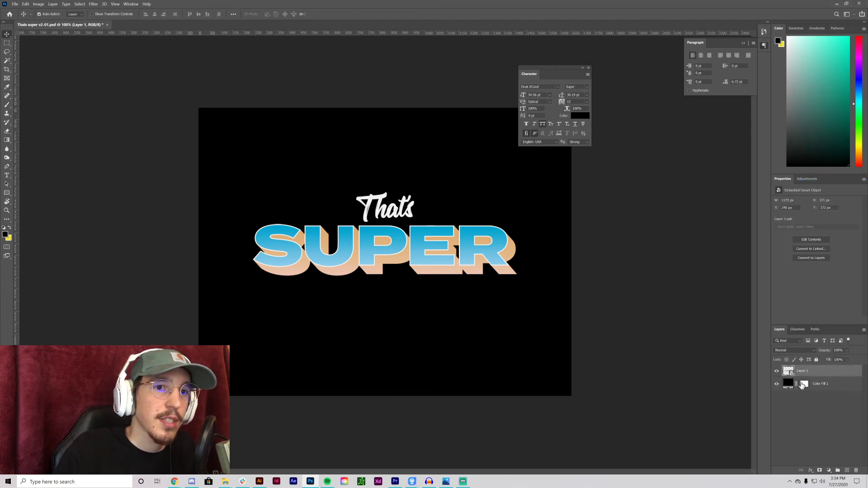
pyautogui.moveTo(512, 294); pyautogui.dragTo(545, 267)
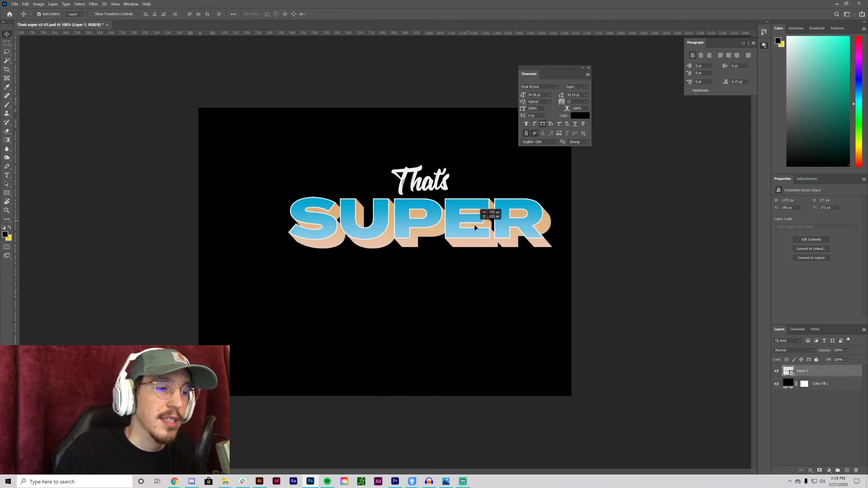
pyautogui.moveTo(539, 225); pyautogui.dragTo(506, 251)
pyautogui.doubleClick(788, 370)
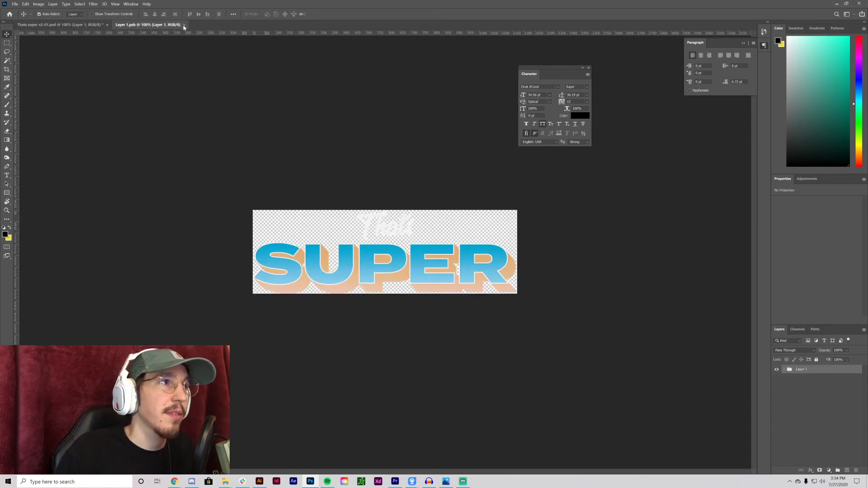
pyautogui.click(184, 24)
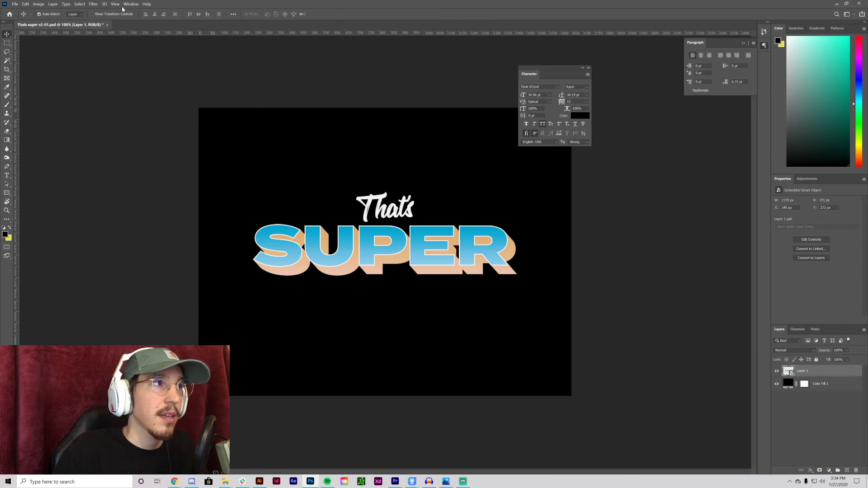
# Step: Apply a 1.2% Gaussian Add Noise filter to Layer 1 and zoom in to check it
pyautogui.click(93, 3)
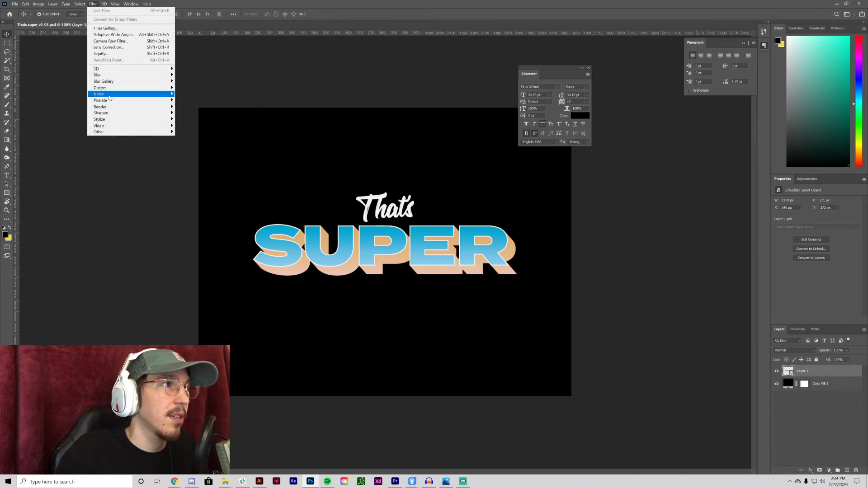
pyautogui.moveTo(109, 97)
pyautogui.click(192, 94)
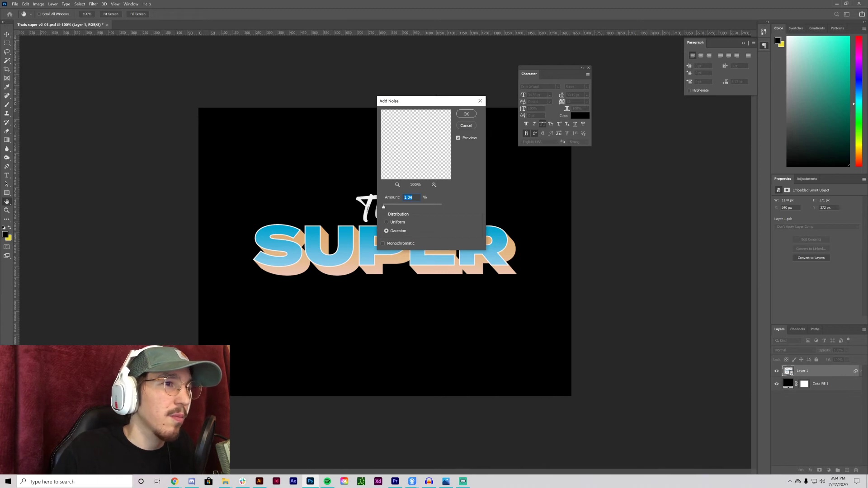
pyautogui.press('BackSpace')
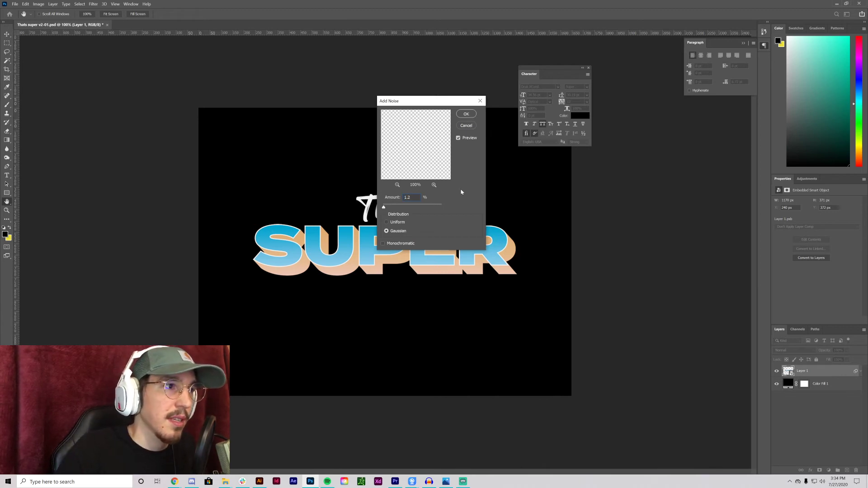
pyautogui.click(466, 116)
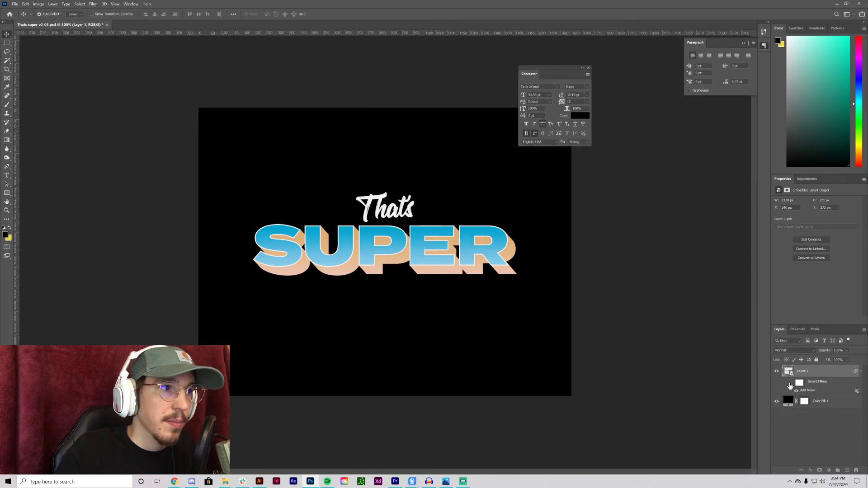
pyautogui.hotkey('ctrl', '+')
pyautogui.hotkey('ctrl', '+')
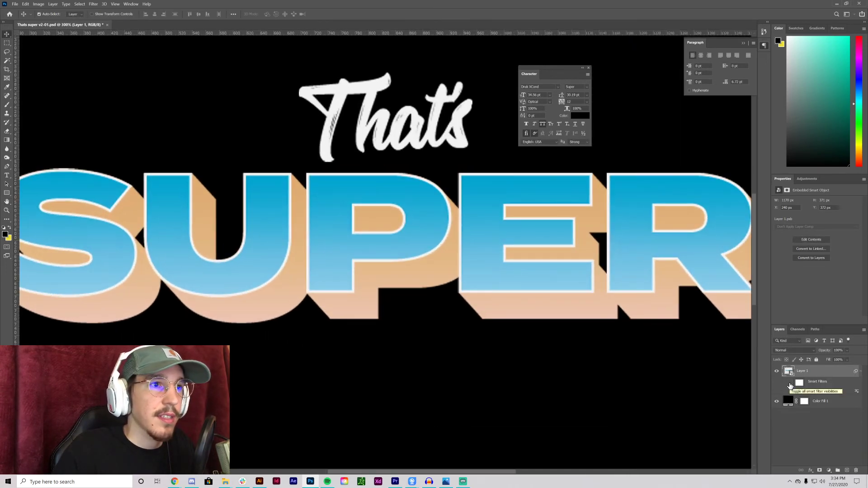
pyautogui.hotkey('ctrl', '-')
pyautogui.hotkey('ctrl', '-')
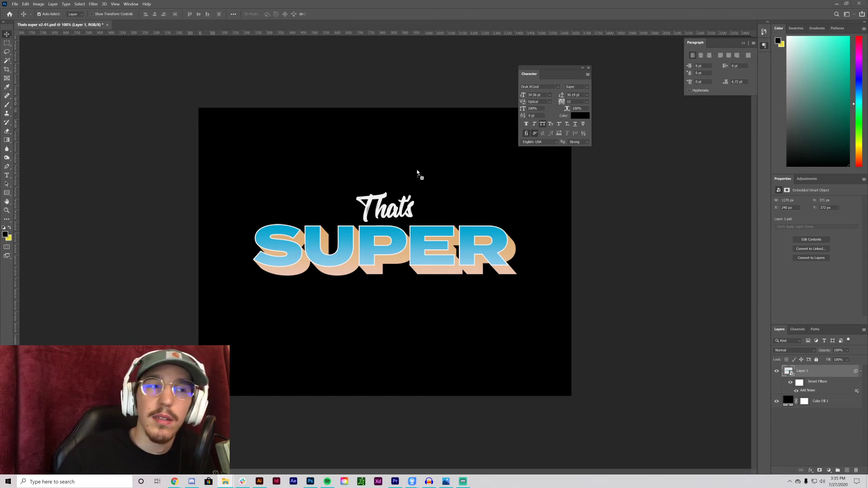
# Step: Place the dust-and-scratch grain texture over the canvas in Screen mode at 80% opacity
pyautogui.moveTo(416, 174); pyautogui.dragTo(590, 251)
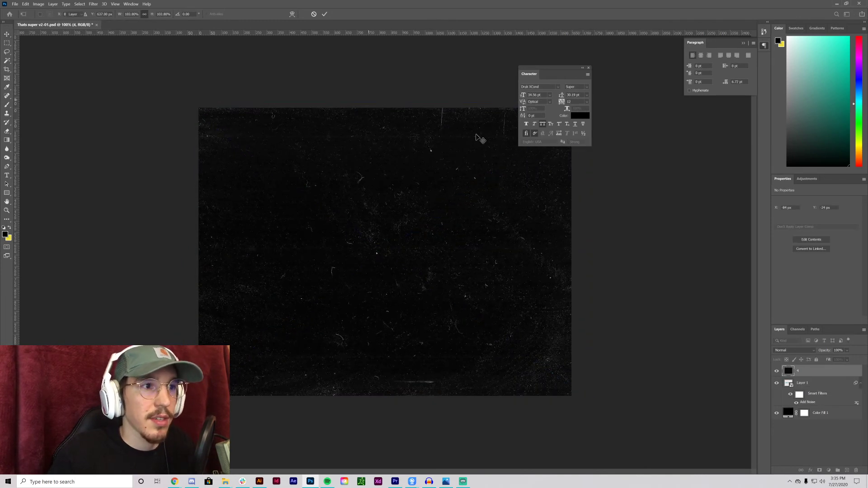
pyautogui.press('Return')
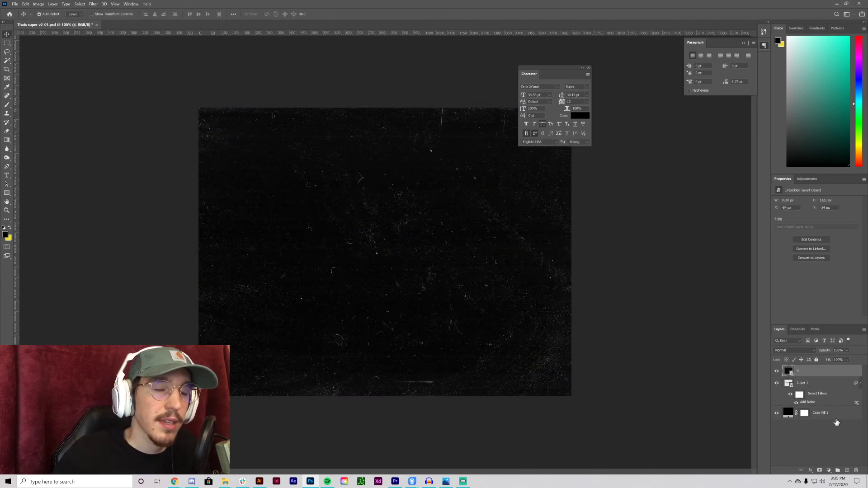
pyautogui.click(780, 372)
pyautogui.click(779, 372)
pyautogui.click(779, 372)
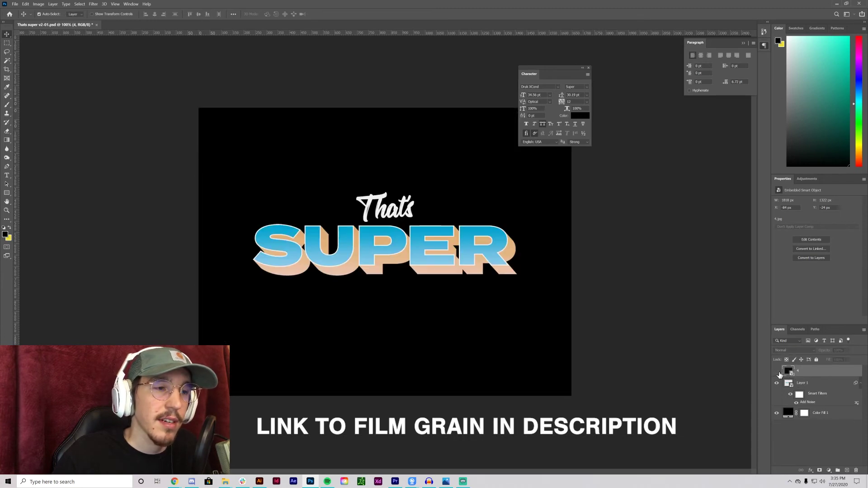
pyautogui.click(780, 372)
pyautogui.click(789, 351)
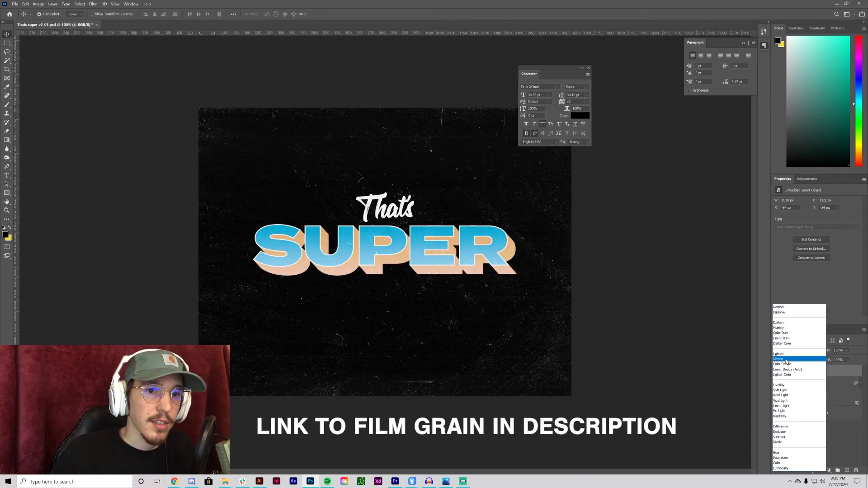
pyautogui.click(789, 369)
pyautogui.click(794, 351)
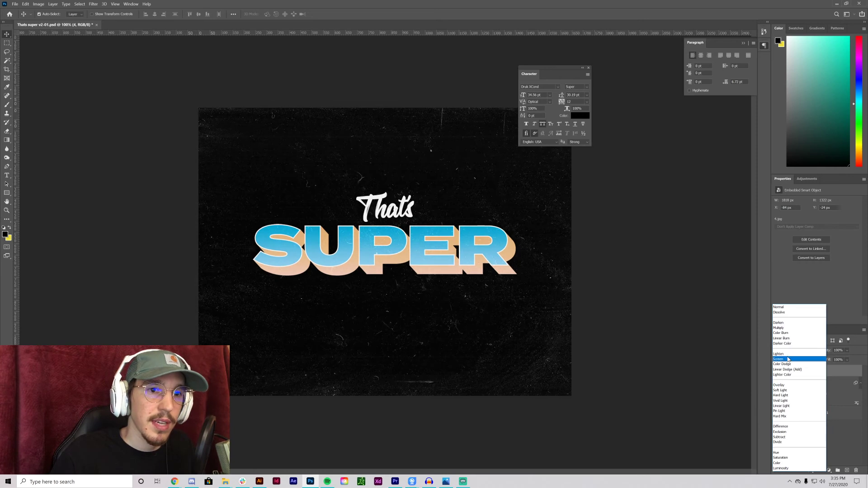
pyautogui.click(796, 360)
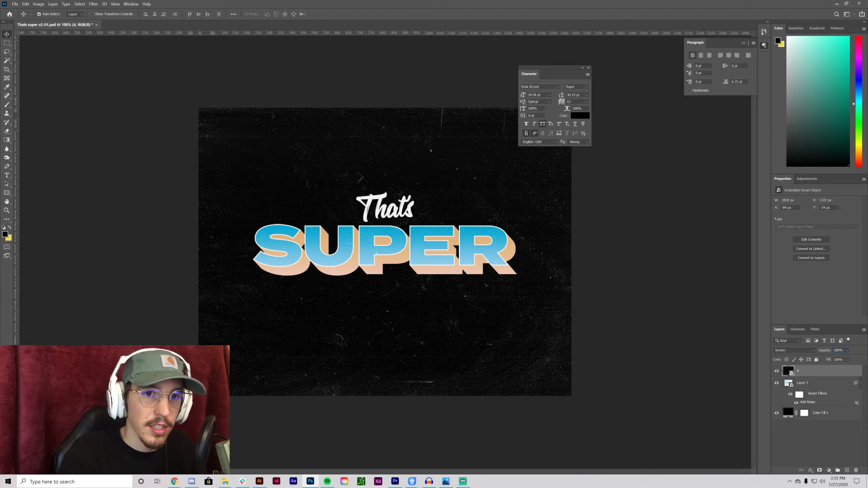
pyautogui.press('8')
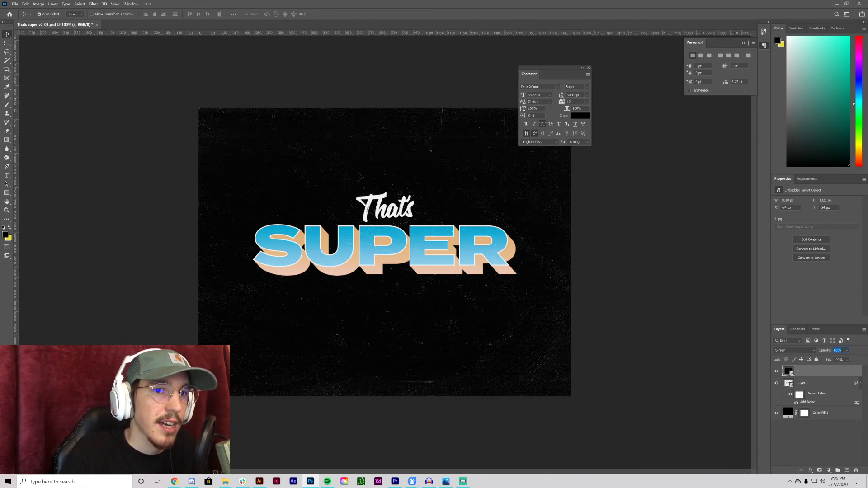
# Step: Nudge the That's SUPER artwork layer down slightly
pyautogui.click(812, 383)
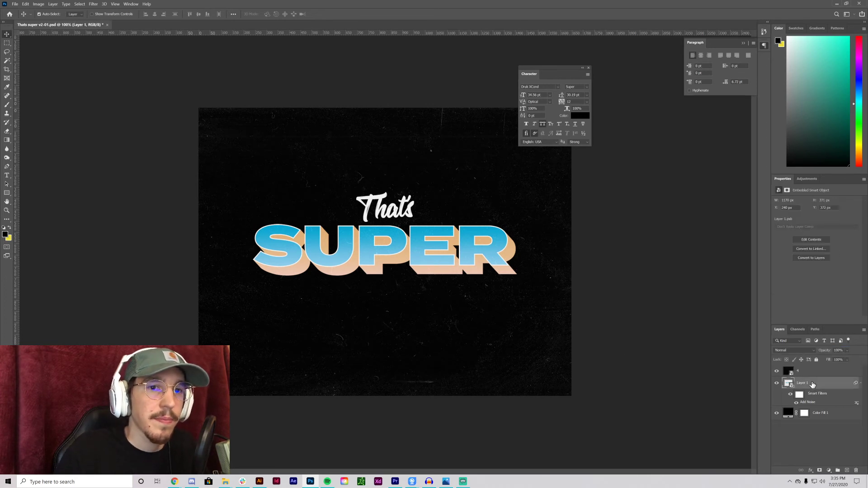
pyautogui.press('Down')
pyautogui.press('Down')
pyautogui.press('Down')
pyautogui.press('Down')
pyautogui.press('Down')
pyautogui.press('Down')
pyautogui.press('Down')
pyautogui.press('Down')
pyautogui.press('Down')
pyautogui.press('Down')
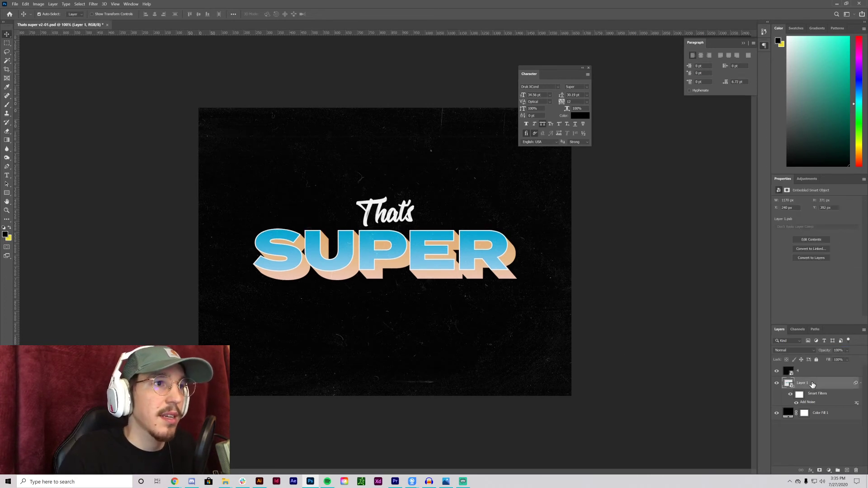
pyautogui.click(624, 268)
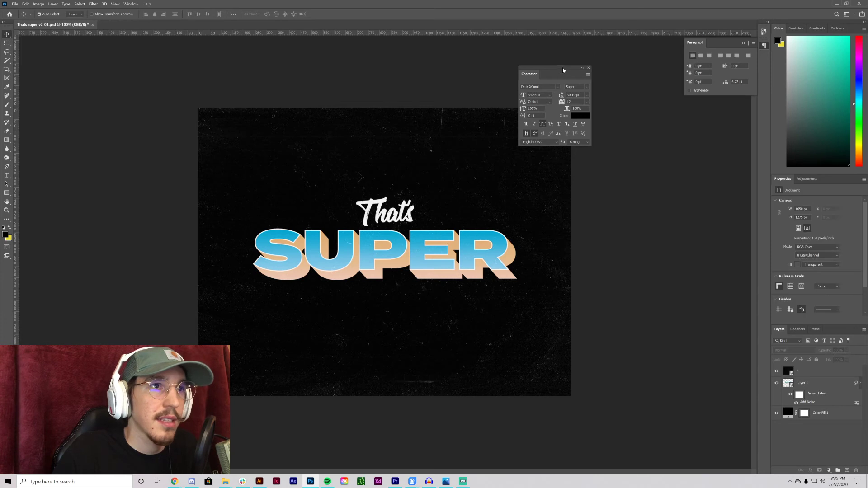
pyautogui.moveTo(571, 69); pyautogui.dragTo(643, 81)
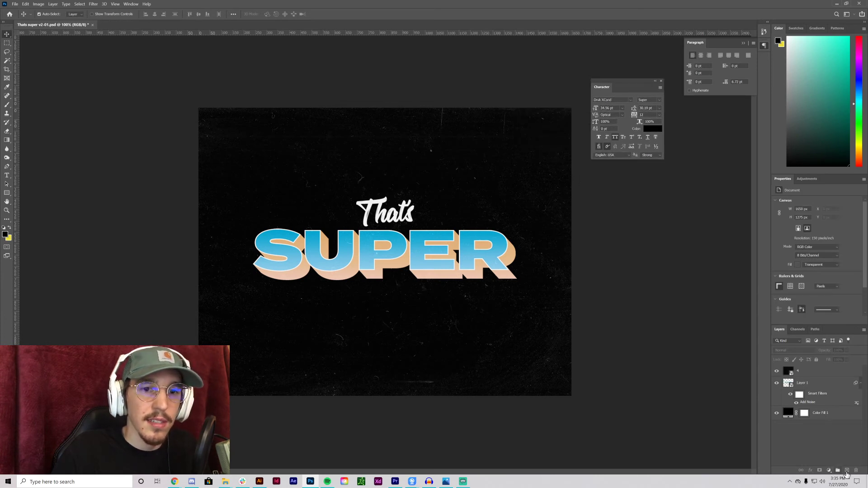
# Step: Set the Gradient tool to the Basics Foreground to Transparent preset
pyautogui.click(816, 374)
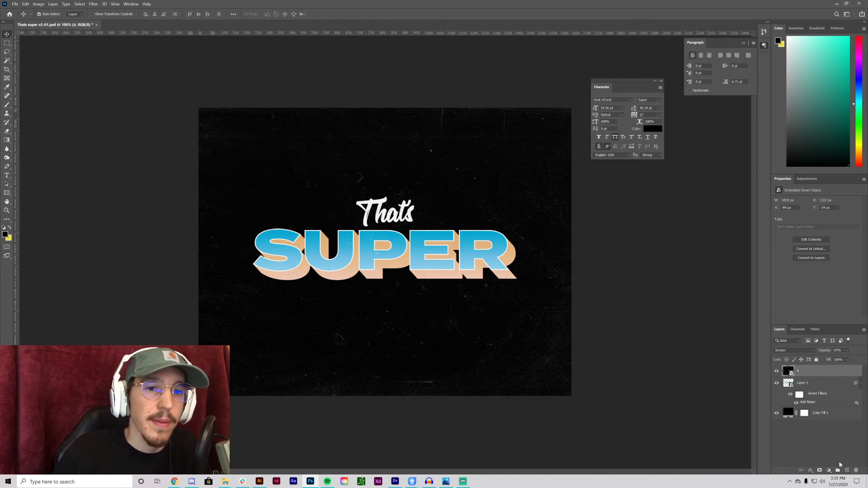
pyautogui.click(8, 140)
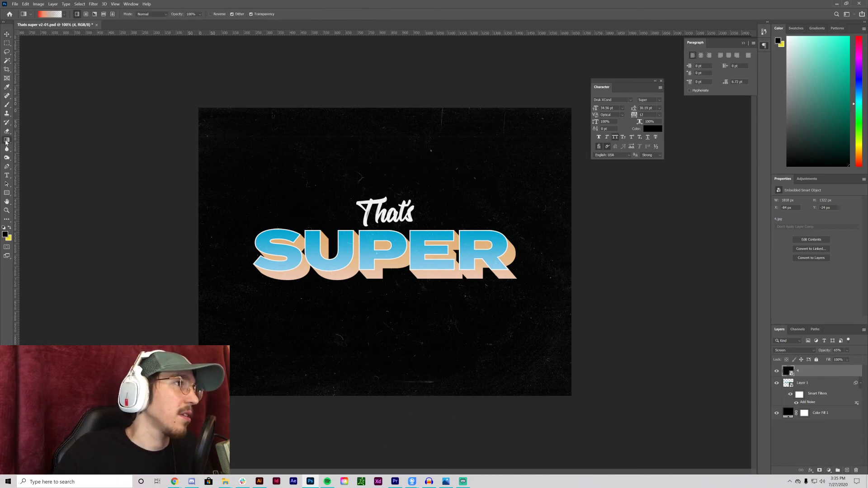
pyautogui.click(65, 14)
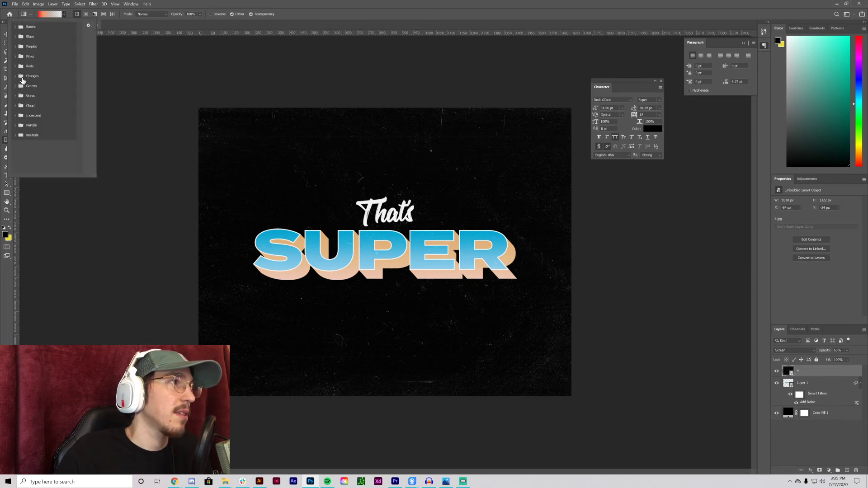
pyautogui.click(50, 14)
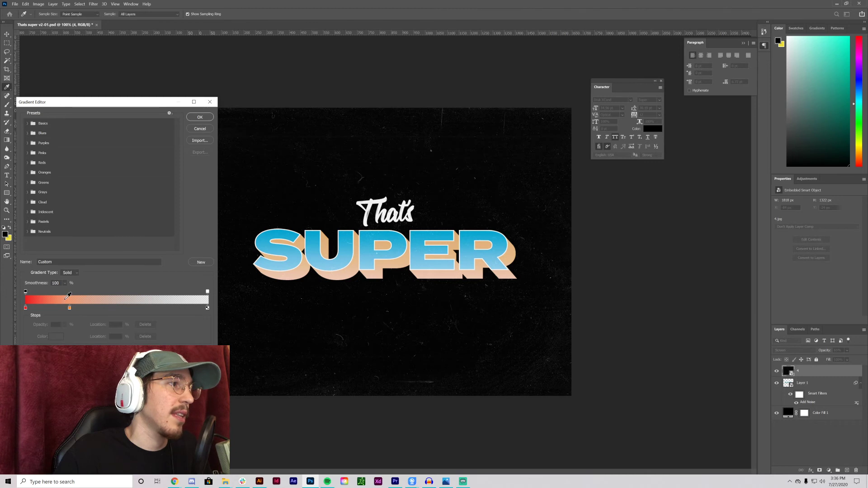
pyautogui.click(204, 130)
pyautogui.click(65, 15)
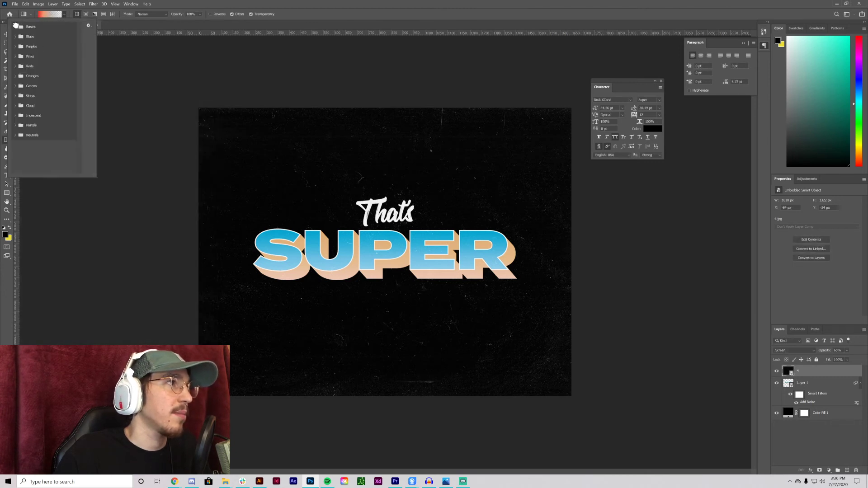
pyautogui.click(15, 26)
pyautogui.click(40, 35)
pyautogui.click(50, 15)
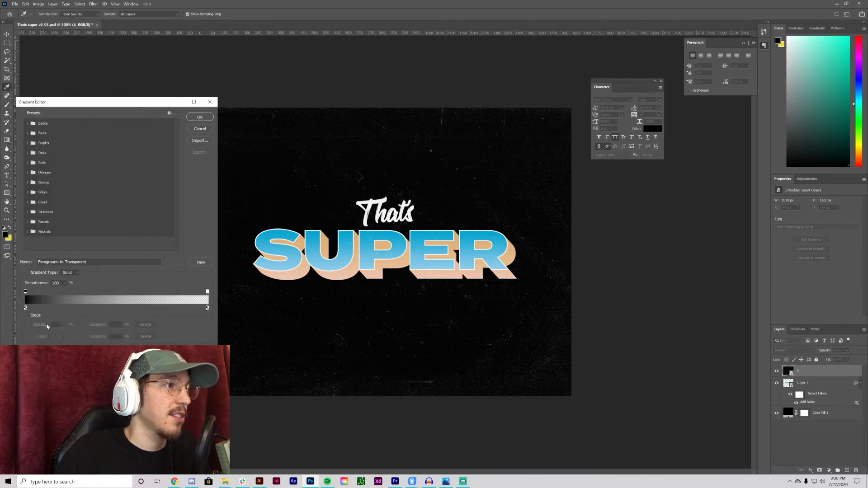
pyautogui.click(200, 129)
# Step: Add a new empty layer and set the gradient's first stop to bright red
pyautogui.click(847, 470)
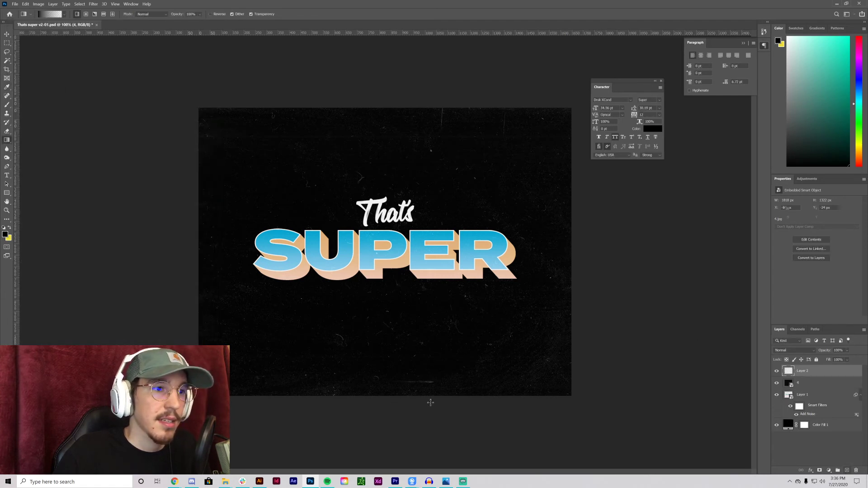
pyautogui.moveTo(399, 213)
pyautogui.mouseDown()
pyautogui.moveTo(395, 409)
pyautogui.moveTo(413, 418)
pyautogui.mouseUp()
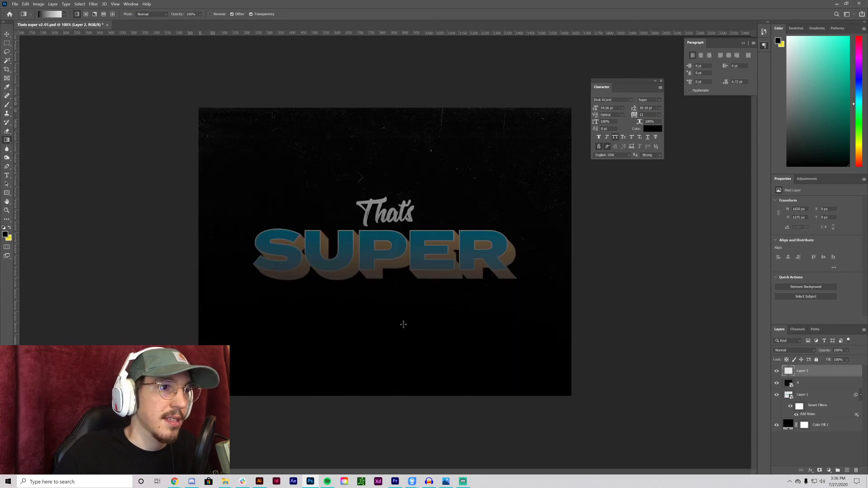
pyautogui.click(50, 14)
pyautogui.doubleClick(25, 308)
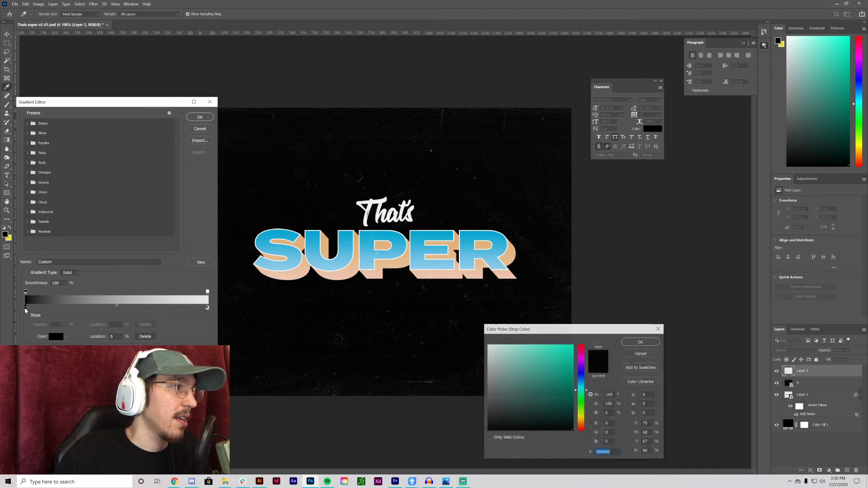
pyautogui.moveTo(586, 420); pyautogui.dragTo(583, 432)
pyautogui.click(574, 359)
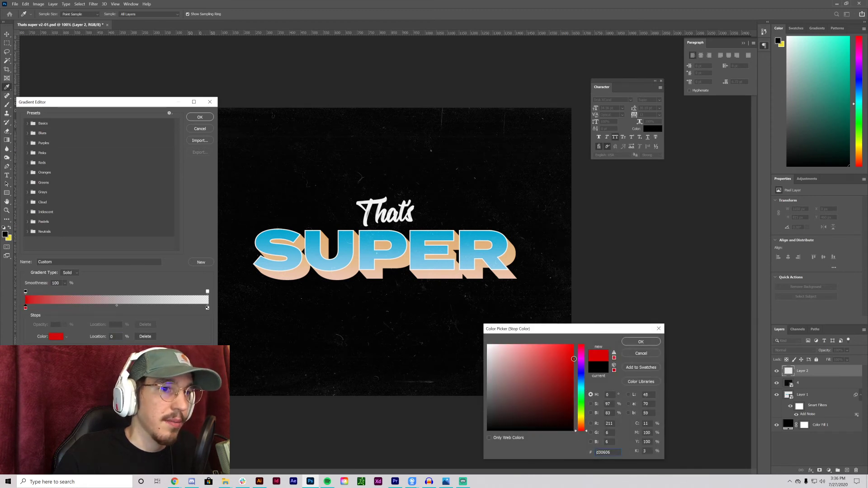
pyautogui.click(644, 343)
# Step: Add a second gradient stop at 21% coloured orange f1842c and accept the gradient
pyautogui.click(64, 308)
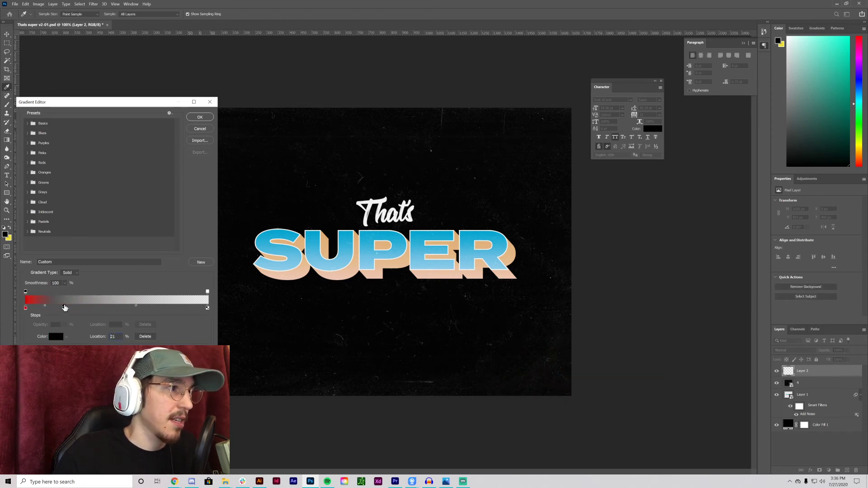
pyautogui.doubleClick(62, 308)
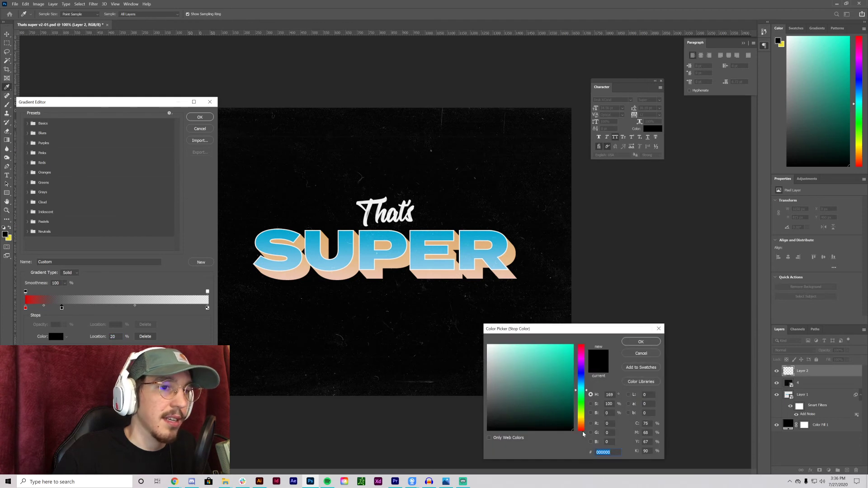
pyautogui.moveTo(584, 434); pyautogui.dragTo(583, 424)
pyautogui.click(562, 358)
pyautogui.click(641, 341)
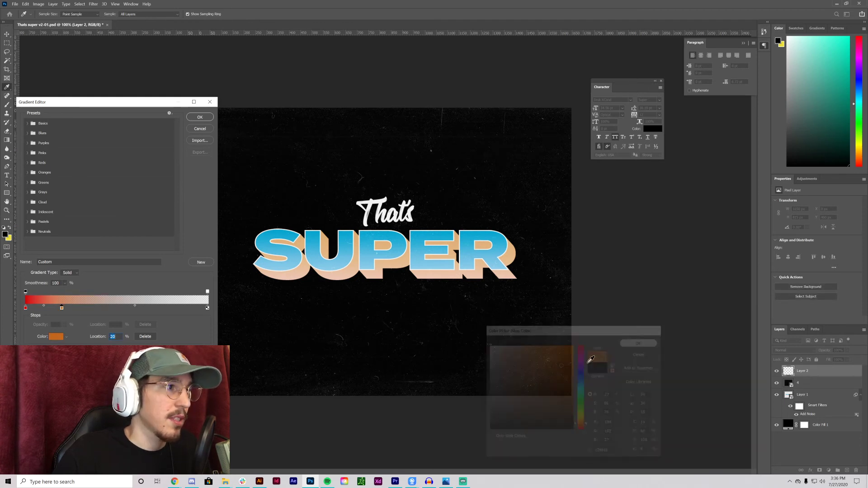
pyautogui.click(56, 336)
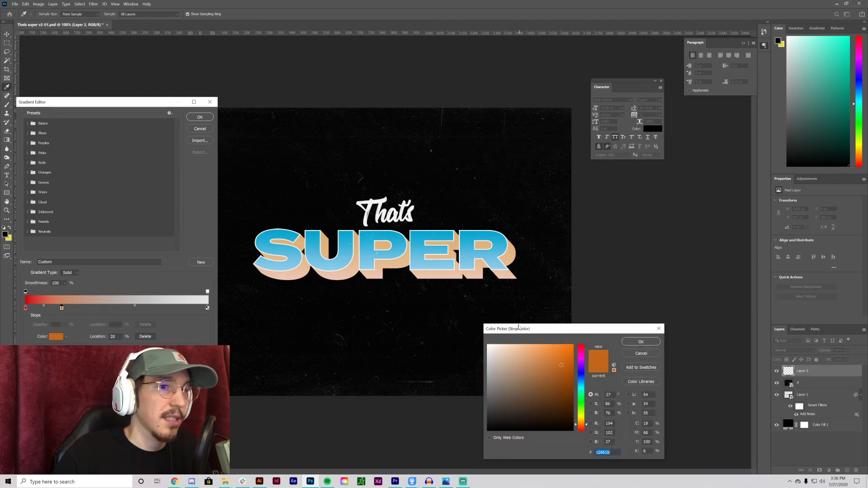
pyautogui.moveTo(581, 424); pyautogui.dragTo(581, 358)
pyautogui.click(567, 360)
pyautogui.write('f1842c')
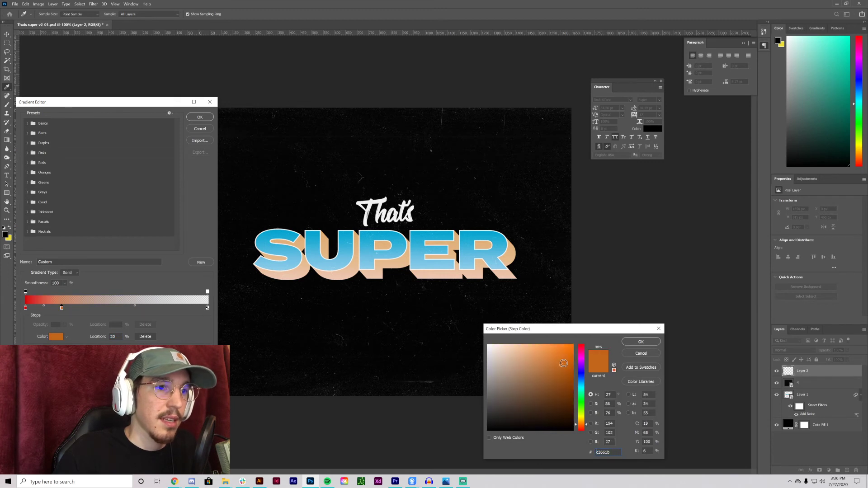
pyautogui.press('Return')
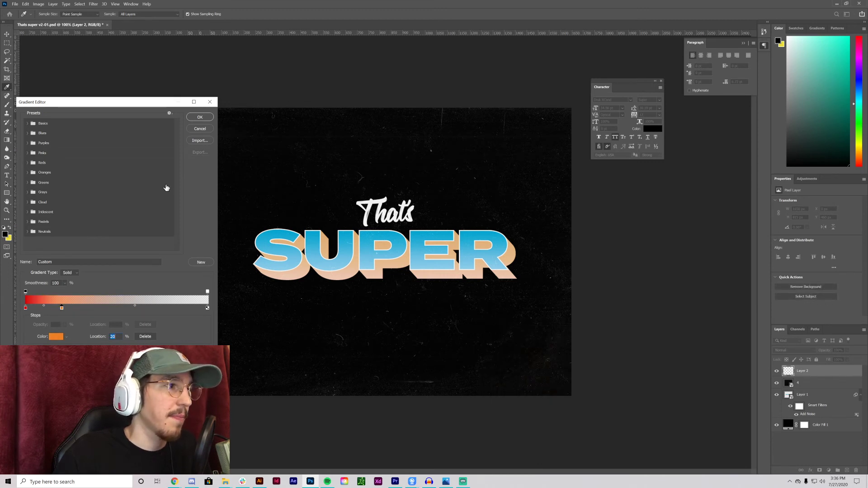
pyautogui.click(200, 117)
# Step: Drag the red-to-orange gradient up from the canvas bottom, redoing it until the glow fits
pyautogui.moveTo(389, 423); pyautogui.dragTo(393, 270)
pyautogui.moveTo(403, 407); pyautogui.dragTo(399, 290)
pyautogui.hotkey('ctrl', 'z')
pyautogui.hotkey('ctrl', 'z')
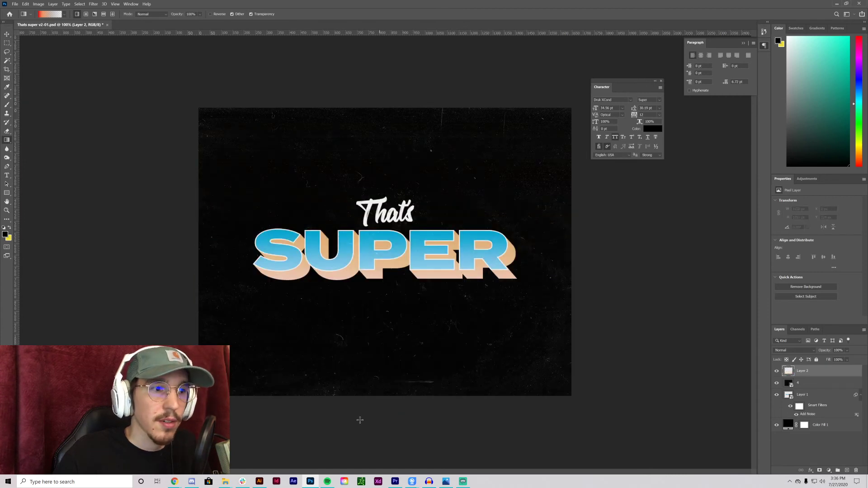
pyautogui.moveTo(379, 429); pyautogui.dragTo(441, 199)
pyautogui.hotkey('ctrl', 'z')
pyautogui.moveTo(392, 412); pyautogui.dragTo(392, 222)
pyautogui.hotkey('ctrl', 'z')
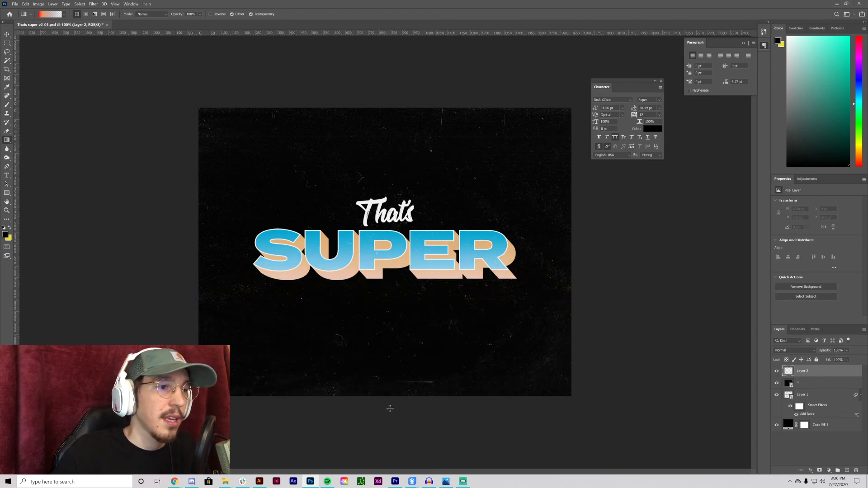
pyautogui.moveTo(390, 412); pyautogui.dragTo(389, 338)
pyautogui.hotkey('ctrl', 'z')
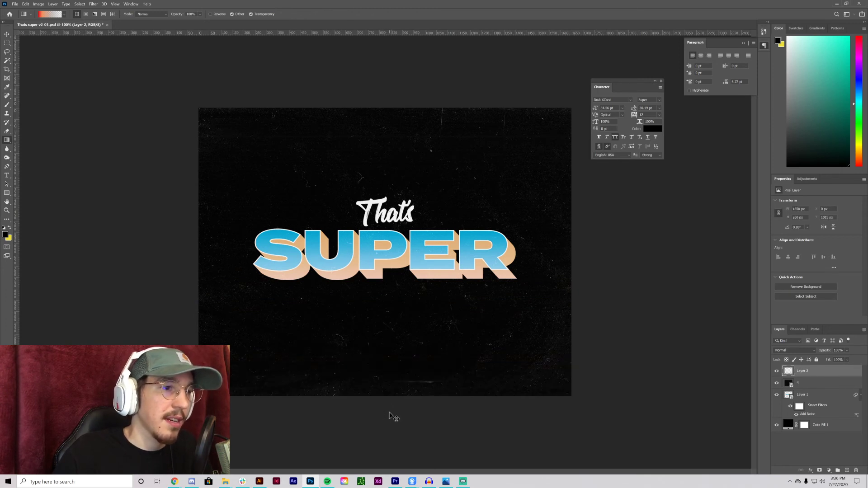
pyautogui.moveTo(389, 412); pyautogui.dragTo(388, 320)
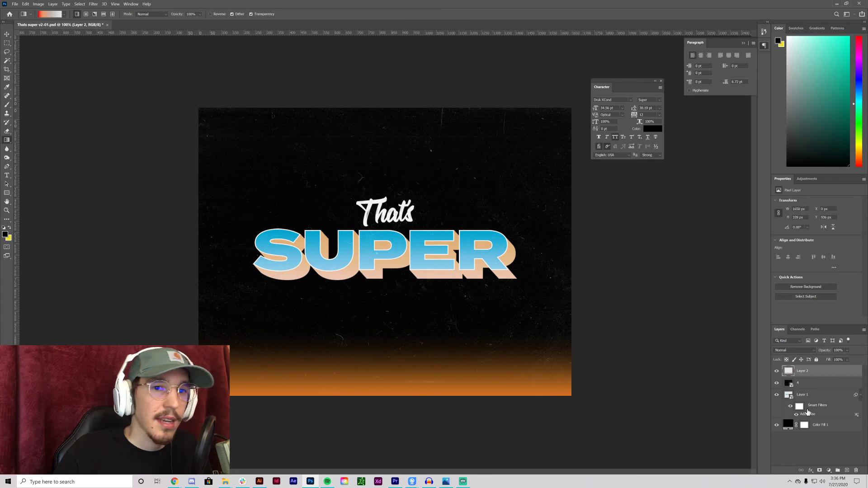
# Step: Set Layer 2's blend mode to Screen
pyautogui.click(791, 352)
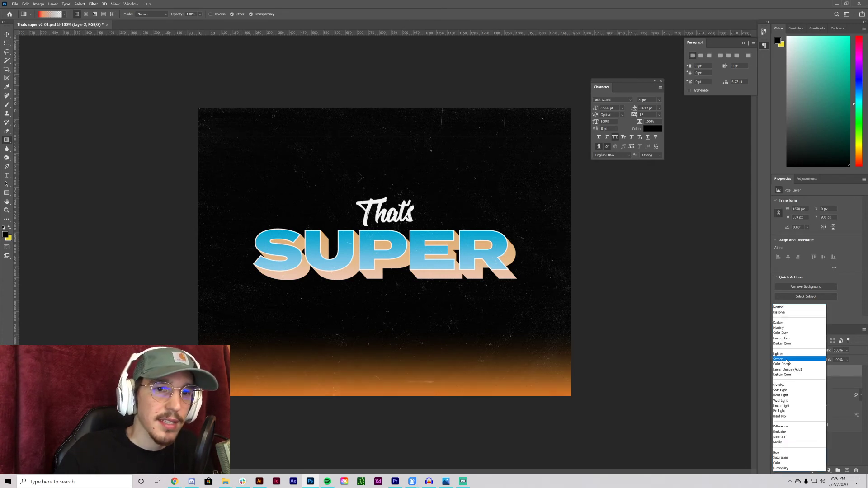
pyautogui.click(781, 360)
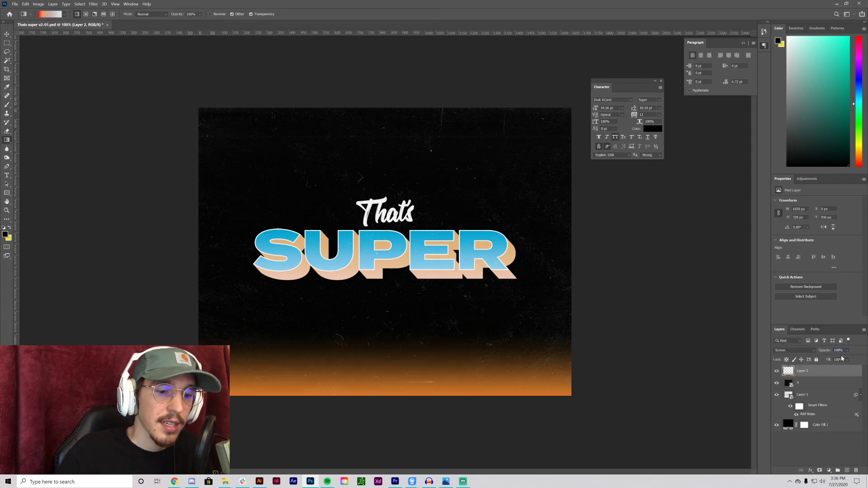
pyautogui.scroll(-12, 842, 358)
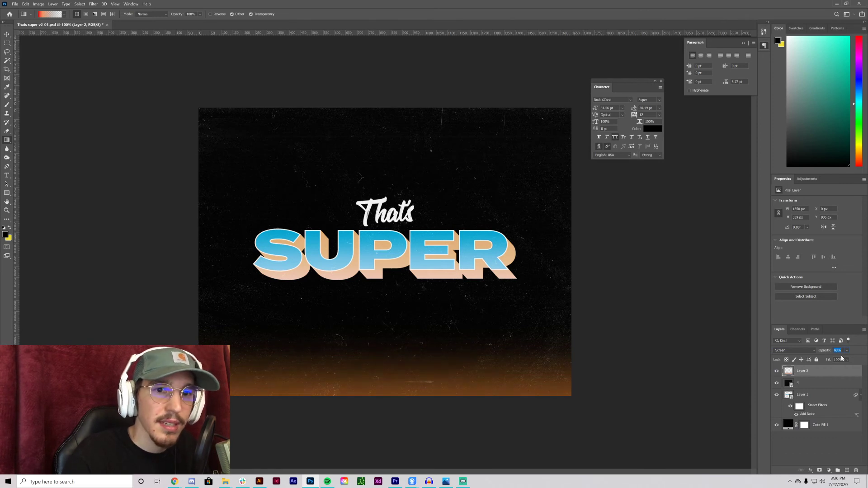
pyautogui.scroll(1, 842, 358)
# Step: Stretch the glow layer slightly taller and lower its opacity to 38%
pyautogui.click(7, 34)
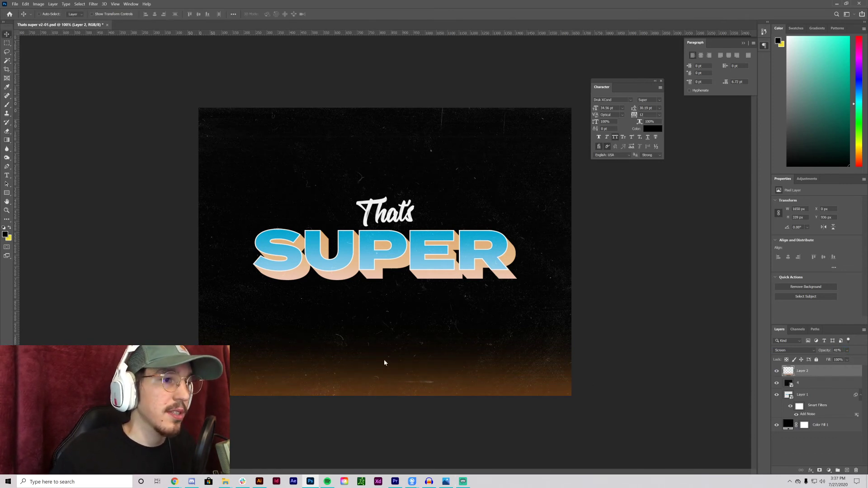
pyautogui.hotkey('ctrl', 't')
pyautogui.moveTo(362, 327); pyautogui.dragTo(389, 251)
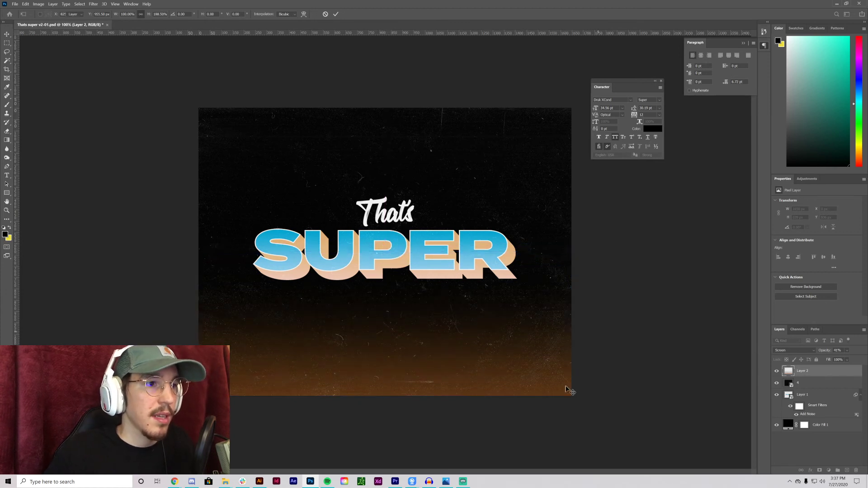
pyautogui.hotkey('ctrl', 'h')
pyautogui.press('Return')
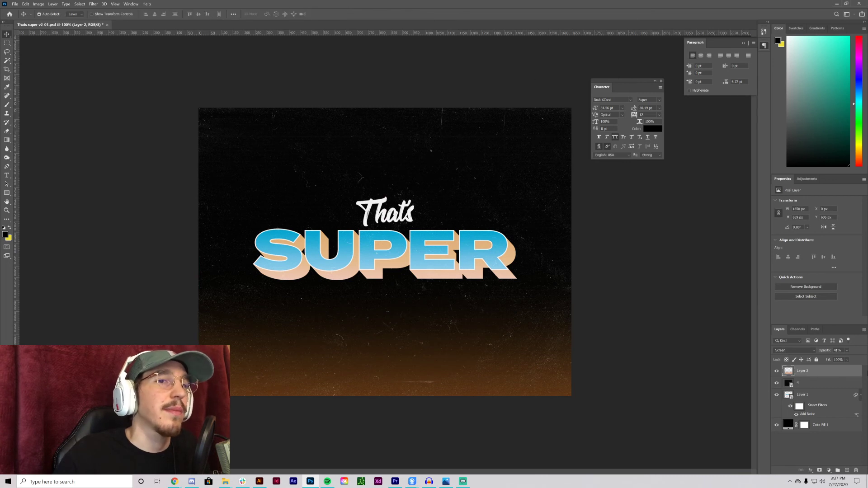
pyautogui.click(847, 350)
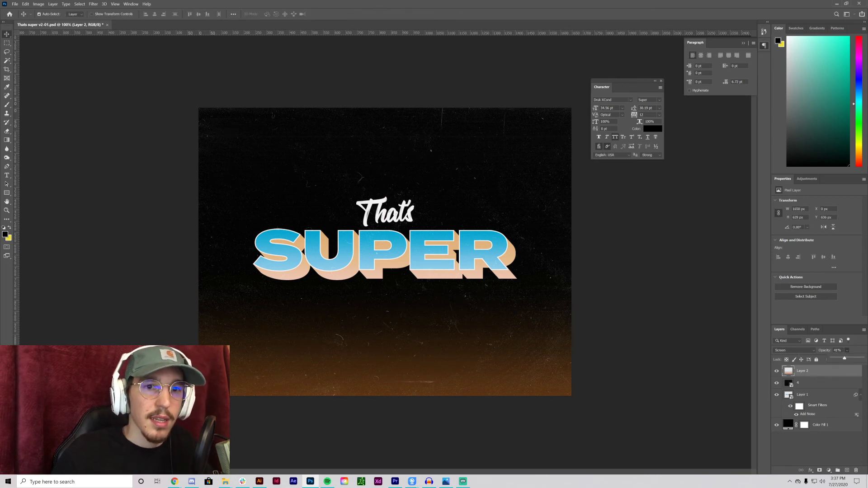
pyautogui.moveTo(844, 354); pyautogui.dragTo(843, 357)
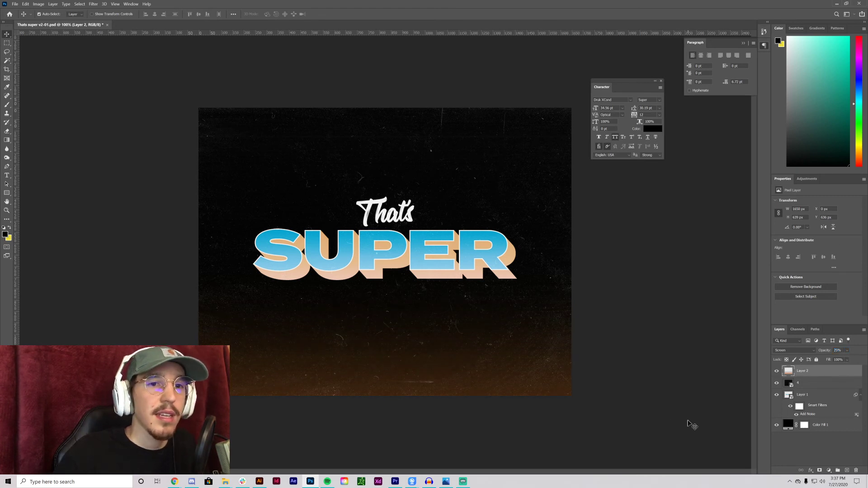
# Step: Add a Hue/Saturation adjustment layer and shift its Hue left to recolour the text and glow
pyautogui.click(688, 423)
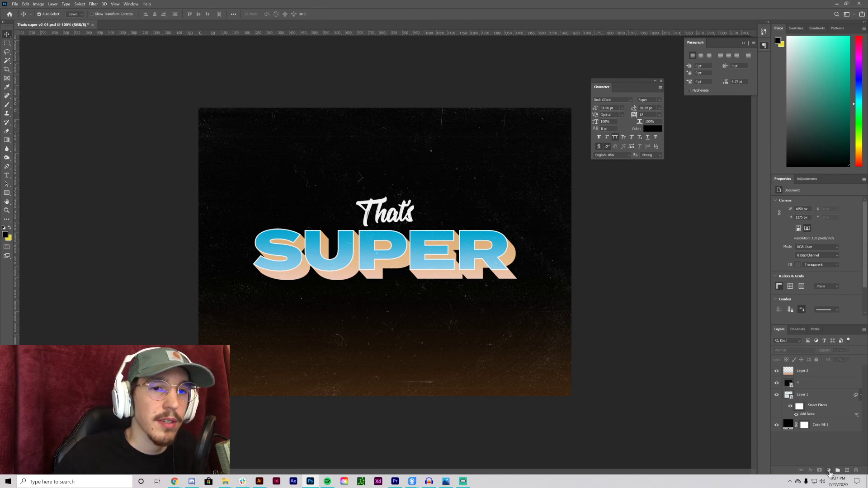
pyautogui.click(829, 470)
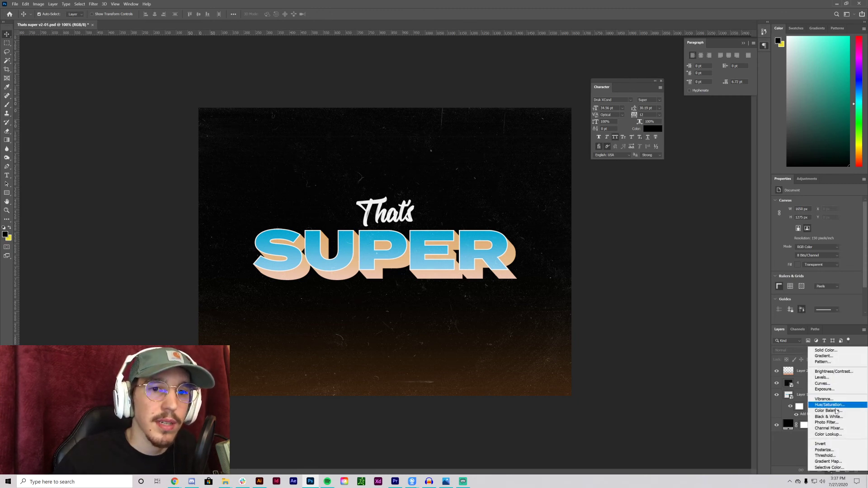
pyautogui.click(837, 407)
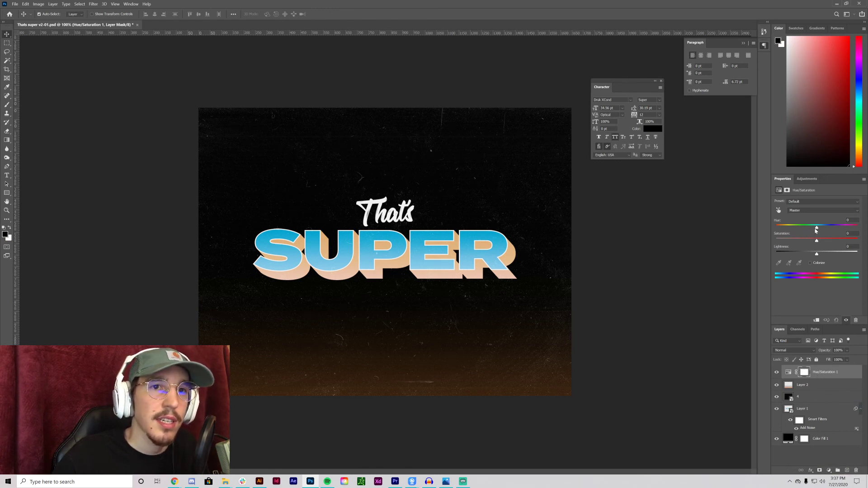
pyautogui.moveTo(816, 228); pyautogui.dragTo(782, 230)
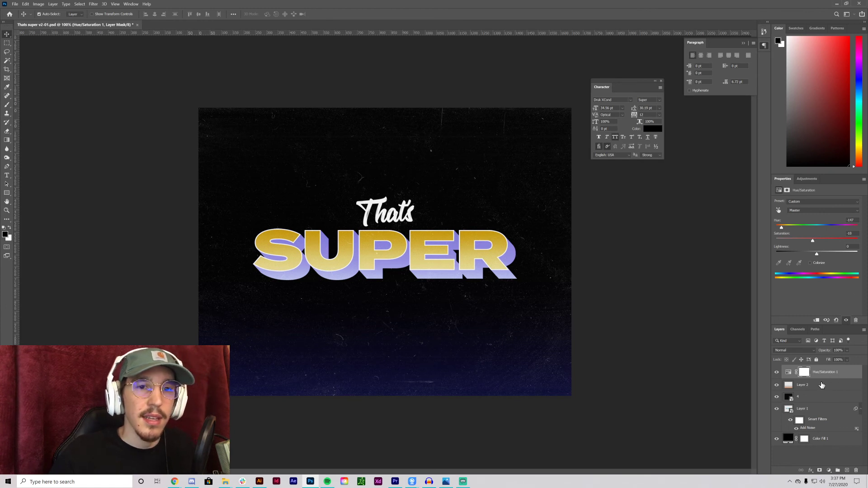
# Step: Move Hue/Saturation 1 above Layer 1 and clip it to that layer
pyautogui.moveTo(822, 377); pyautogui.dragTo(820, 402)
pyautogui.rightClick(816, 398)
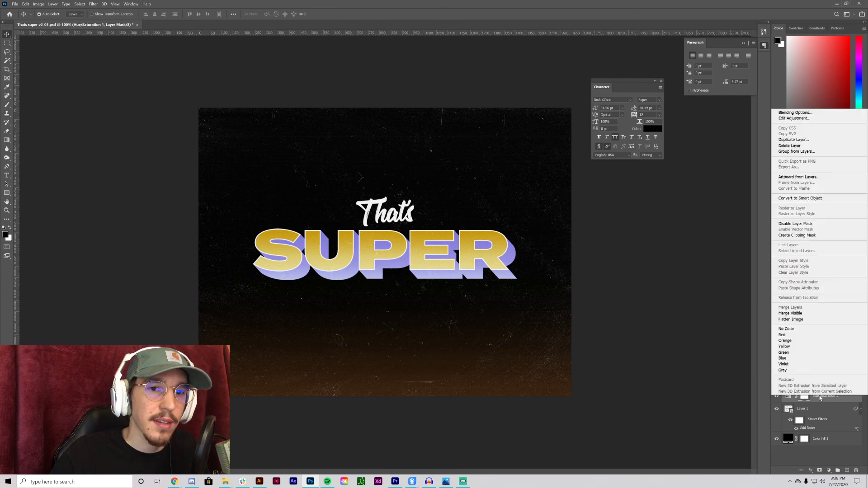
pyautogui.click(798, 235)
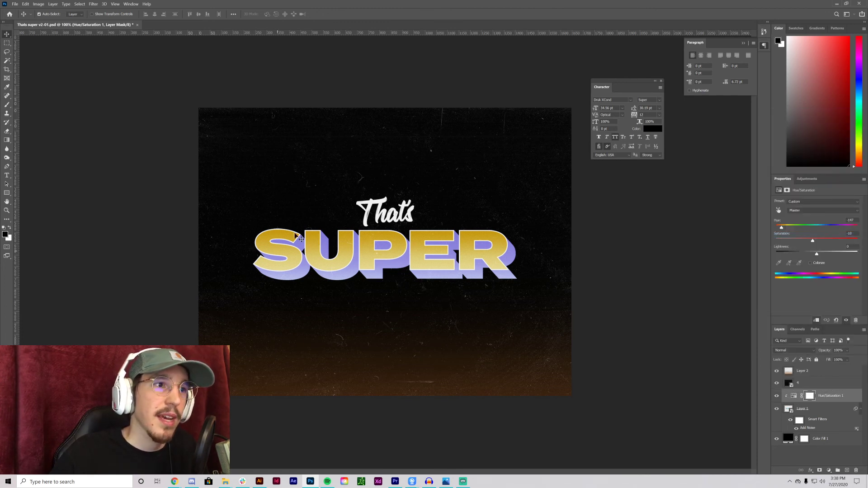
# Step: Duplicate Hue/Saturation 1, bring the copy to the top, and clip it to Layer 2
pyautogui.rightClick(831, 396)
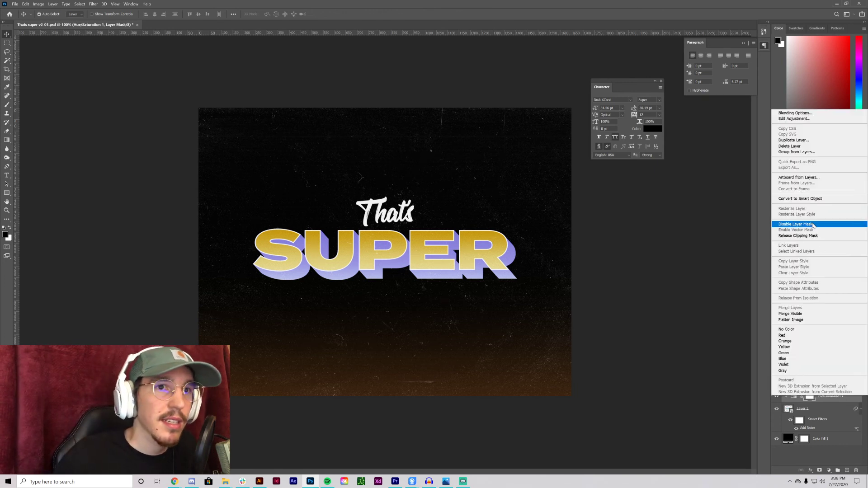
pyautogui.click(805, 140)
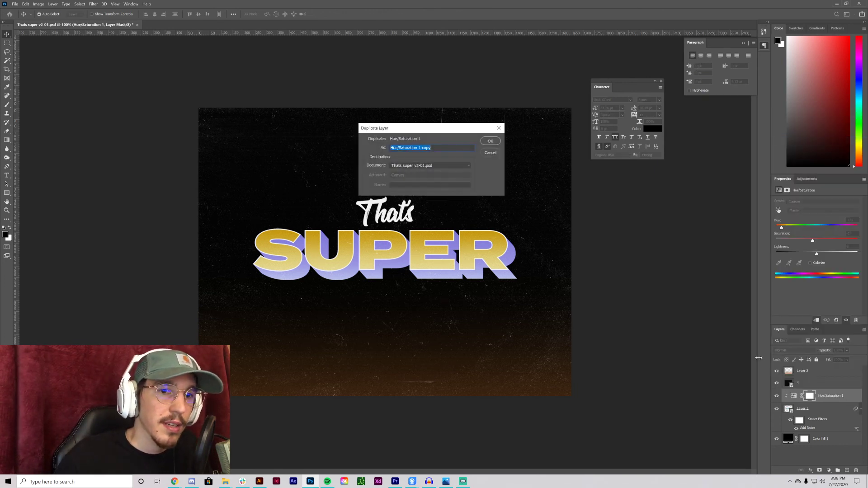
pyautogui.click(491, 141)
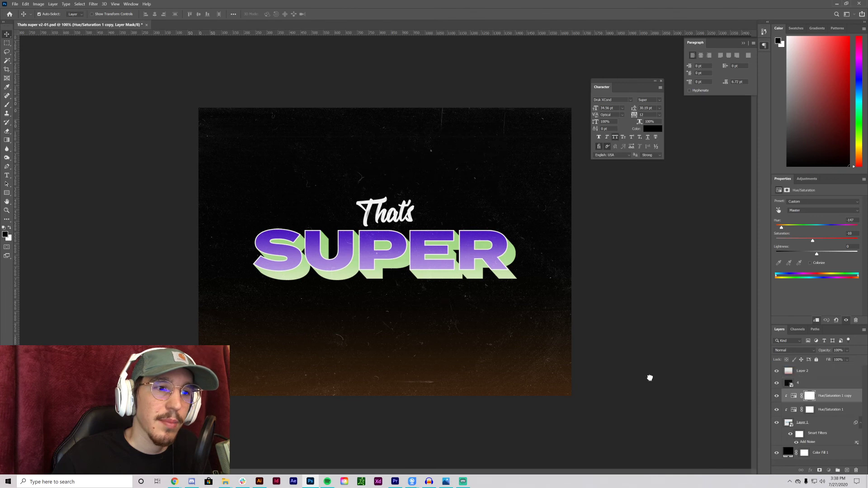
pyautogui.hotkey('ctrl', 'shift', ']')
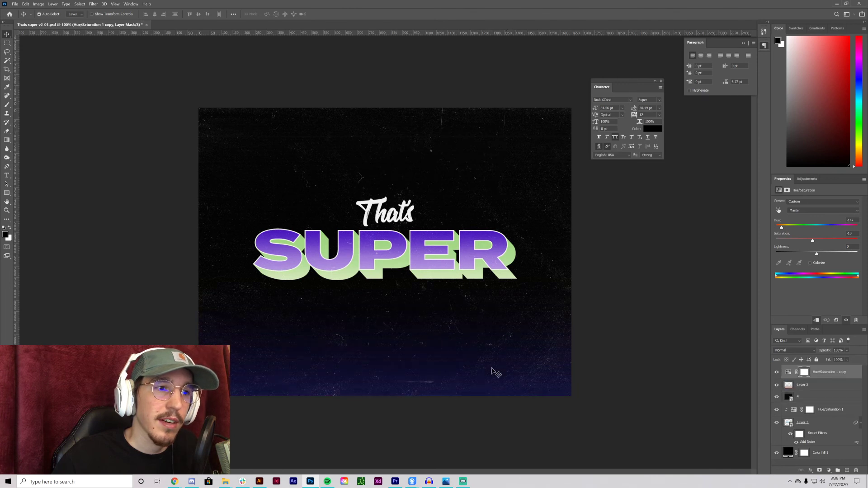
pyautogui.keyDown('alt'); pyautogui.click(821, 377); pyautogui.keyUp('alt')
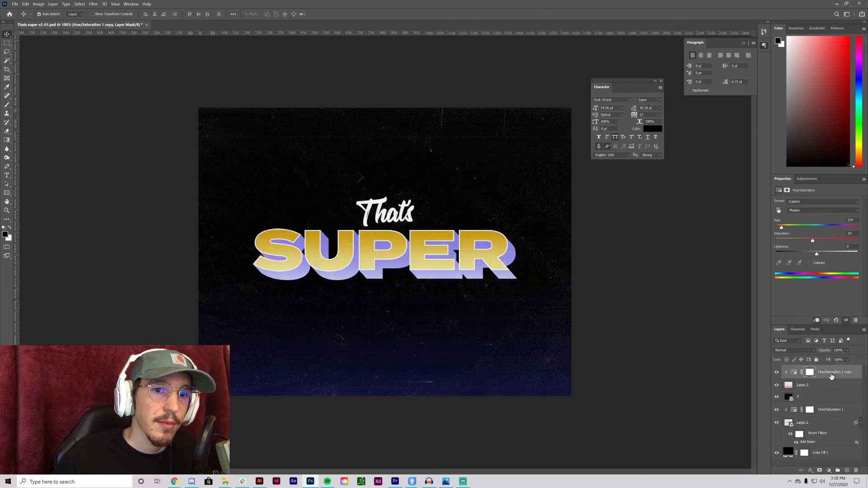
pyautogui.keyDown('alt'); pyautogui.click(822, 378); pyautogui.keyUp('alt')
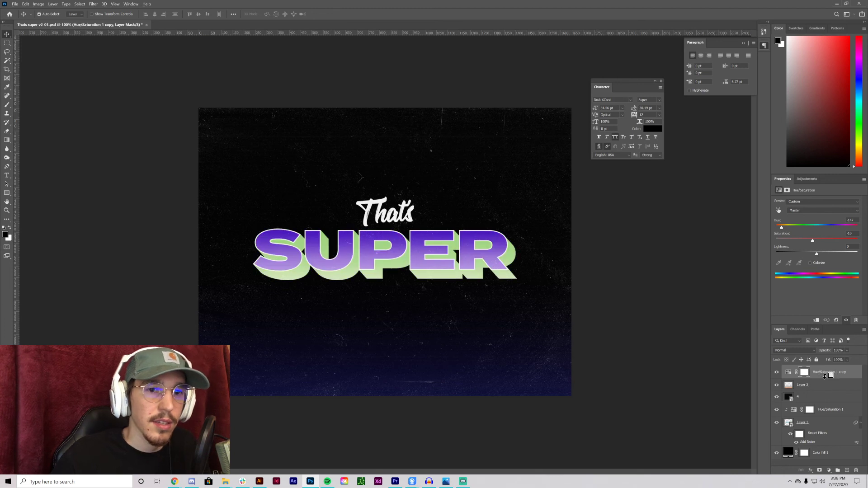
pyautogui.keyDown('alt'); pyautogui.click(821, 378); pyautogui.keyUp('alt')
pyautogui.keyDown('alt'); pyautogui.click(821, 378); pyautogui.keyUp('alt')
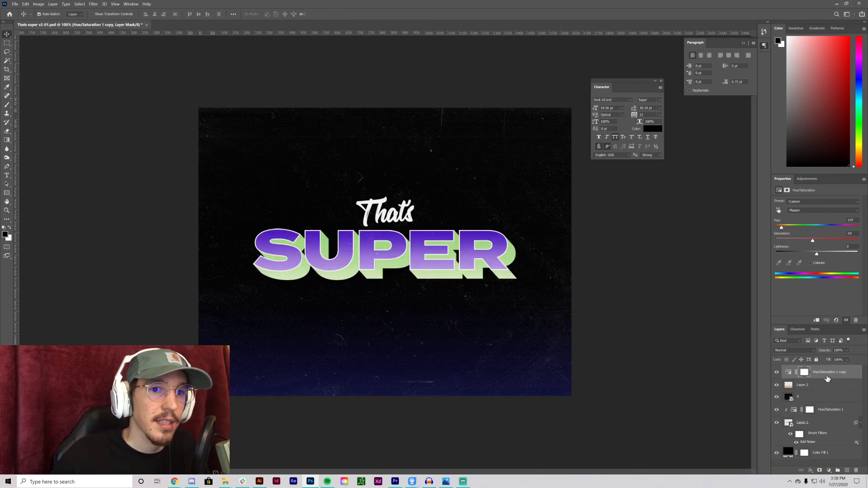
pyautogui.rightClick(825, 376)
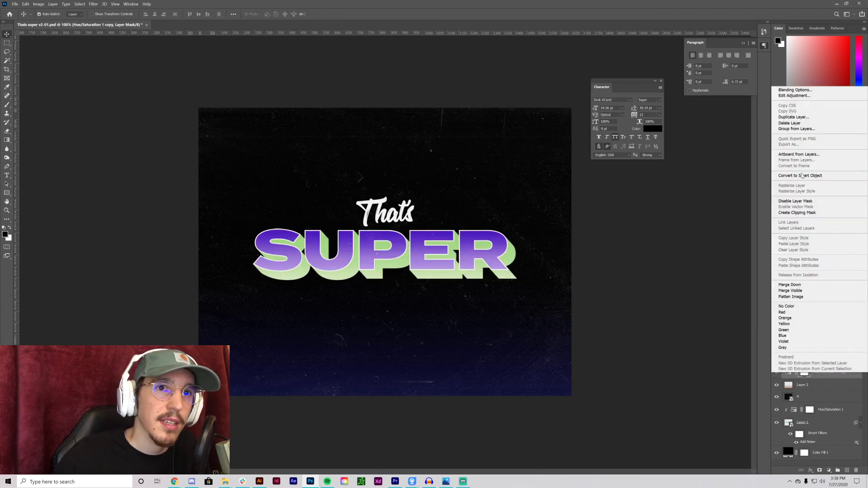
pyautogui.click(803, 213)
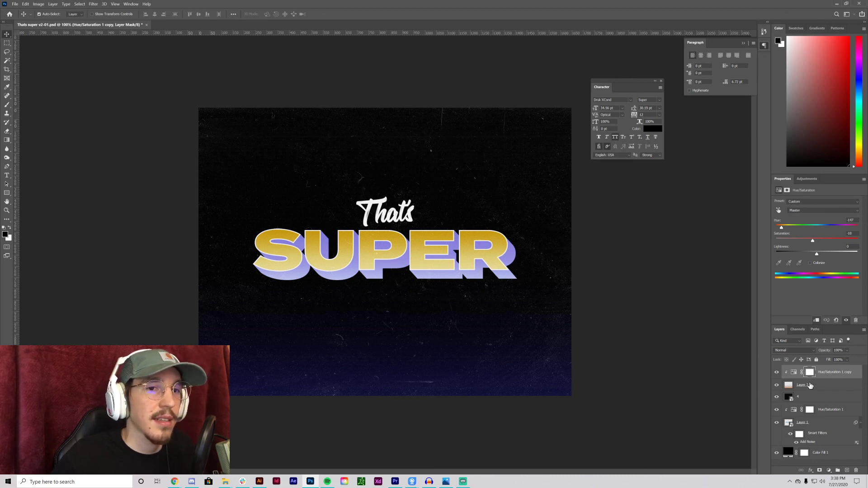
# Step: Raise the copy's Saturation, set Lightness to +13, and nudge Hue to -135
pyautogui.moveTo(813, 242); pyautogui.dragTo(817, 242)
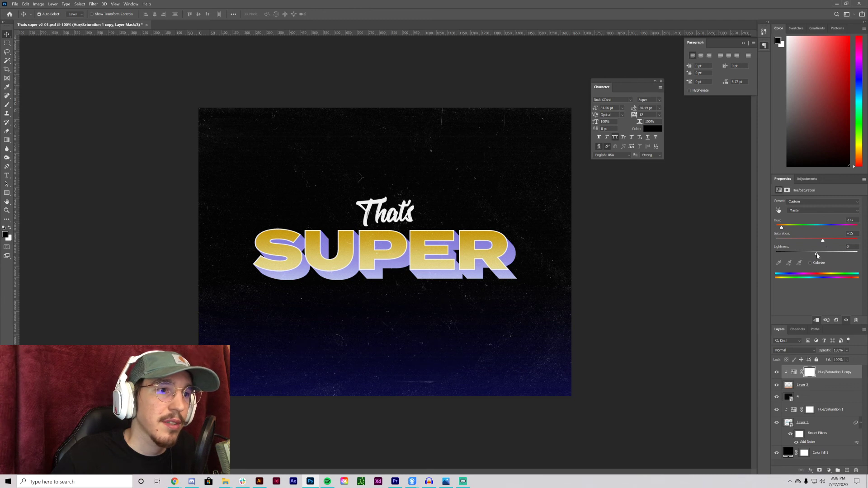
pyautogui.moveTo(817, 255); pyautogui.dragTo(822, 254)
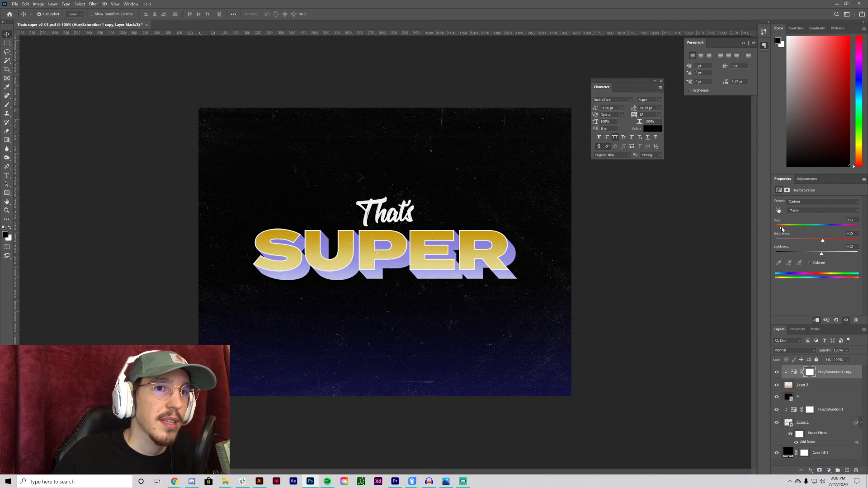
pyautogui.moveTo(782, 229); pyautogui.dragTo(785, 229)
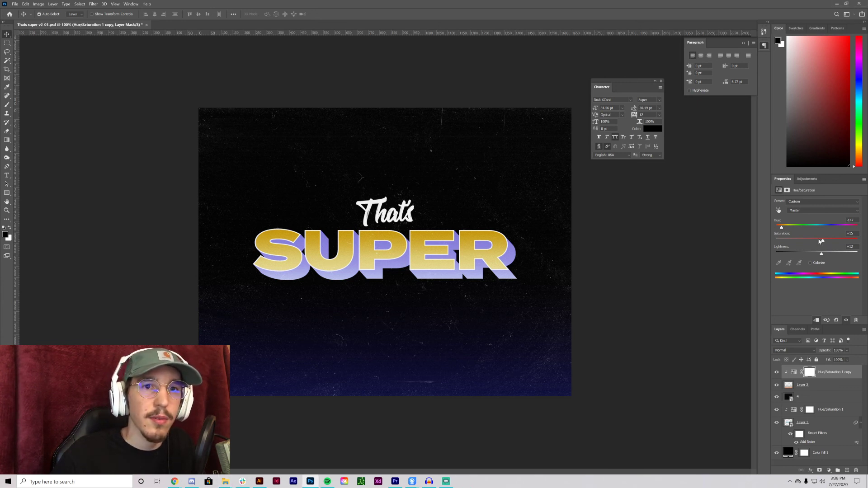
# Step: Stretch Layer 2's glow upward with Free Transform, then set the view to 66.7% zoom
pyautogui.click(831, 385)
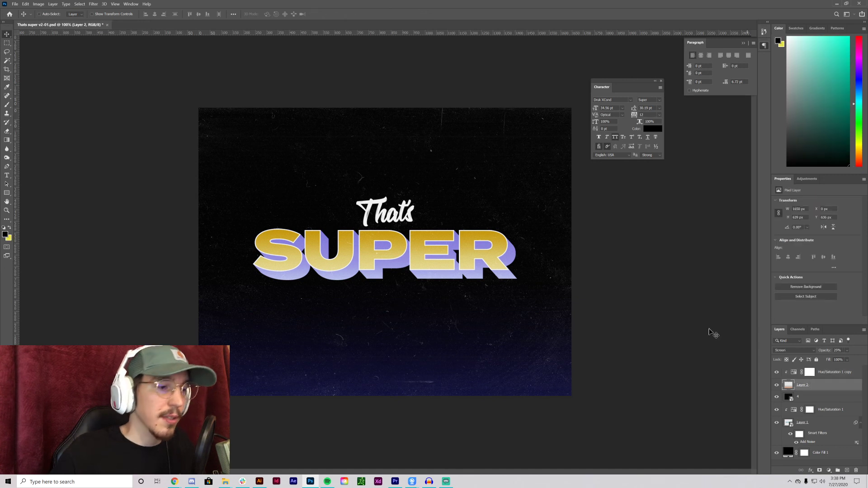
pyautogui.hotkey('ctrl', 't')
pyautogui.moveTo(385, 252); pyautogui.dragTo(387, 165)
pyautogui.press('Return')
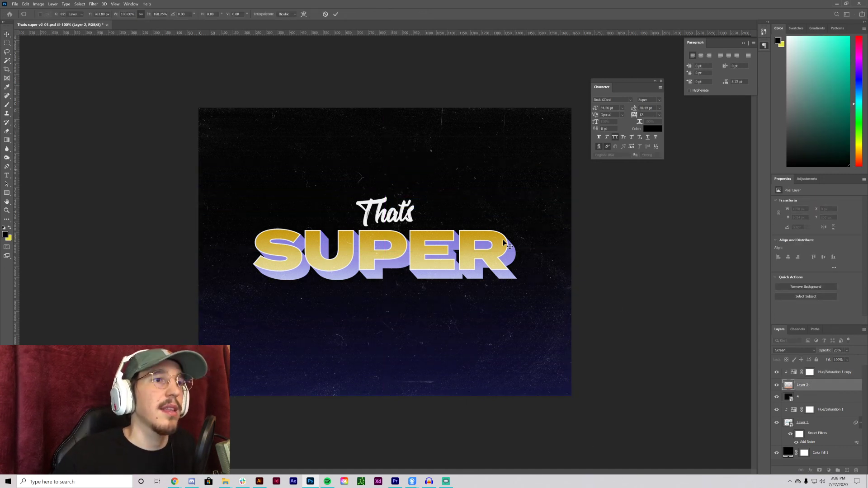
pyautogui.hotkey('ctrl', '-')
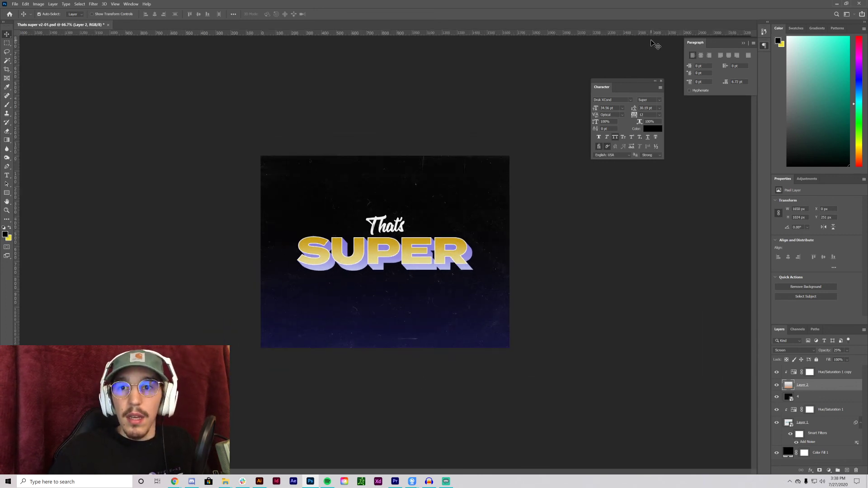
pyautogui.hotkey('ctrl', '-')
pyautogui.hotkey('ctrl', '+')
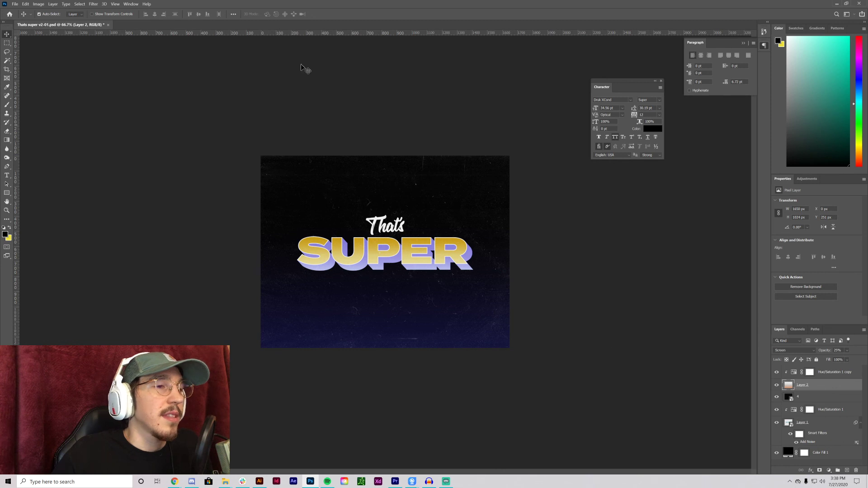
pyautogui.click(15, 4)
pyautogui.moveTo(25, 99)
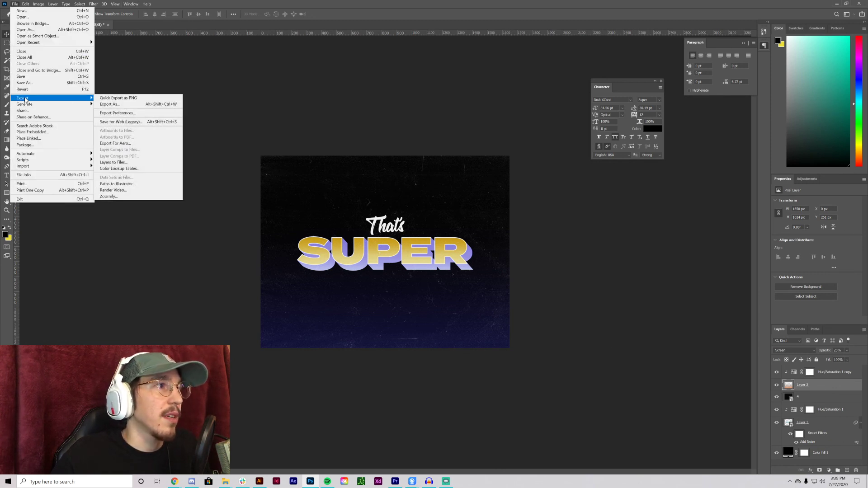
pyautogui.click(110, 106)
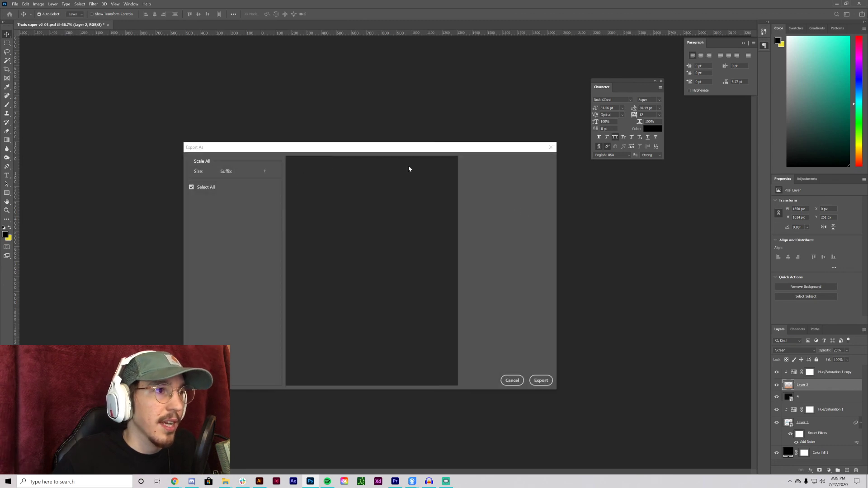
pyautogui.click(513, 172)
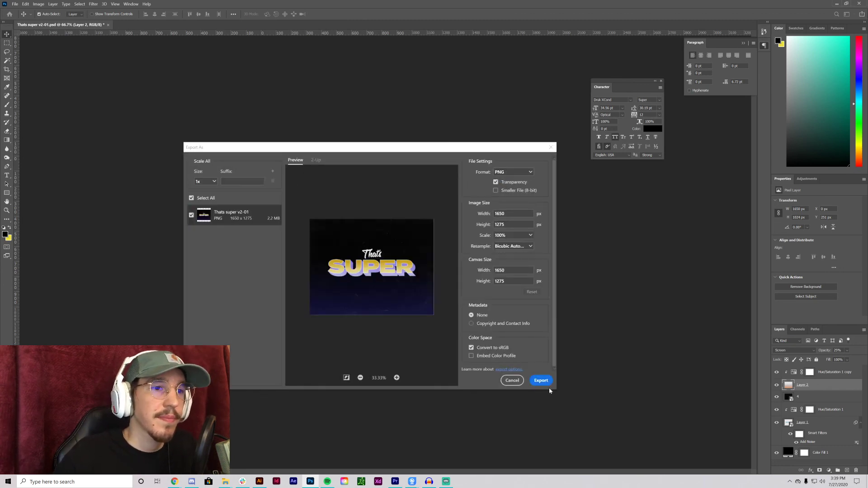
pyautogui.click(512, 380)
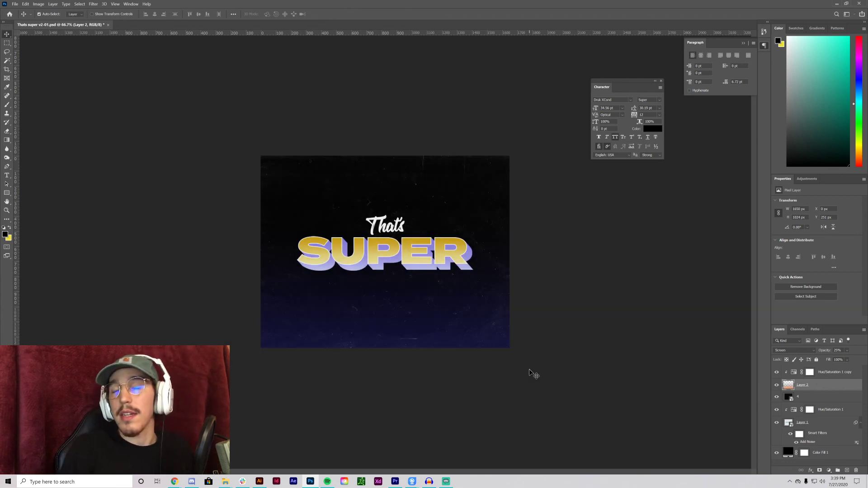